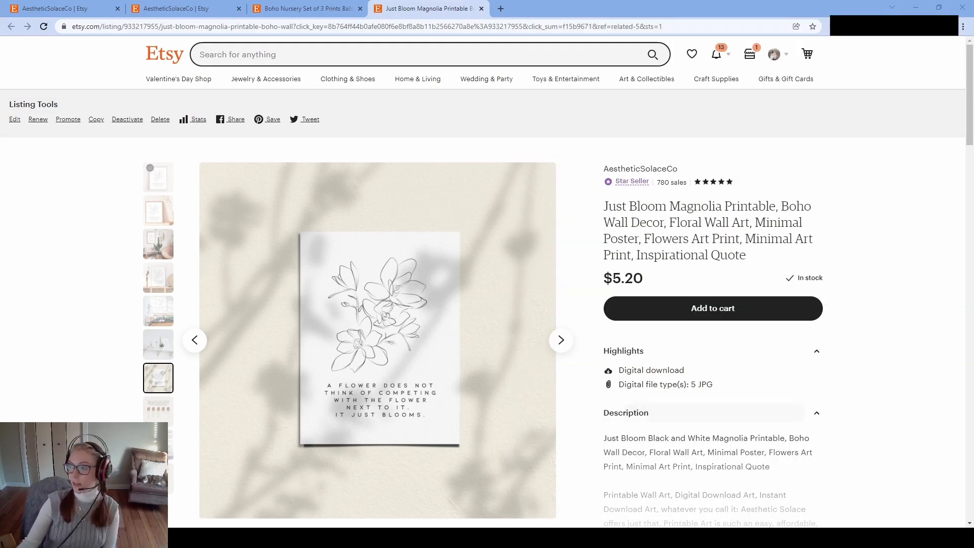
Step: Search the web for unsplash in a new browser tab and open the Unsplash website from the results
scroll(482, 305, down, 1)
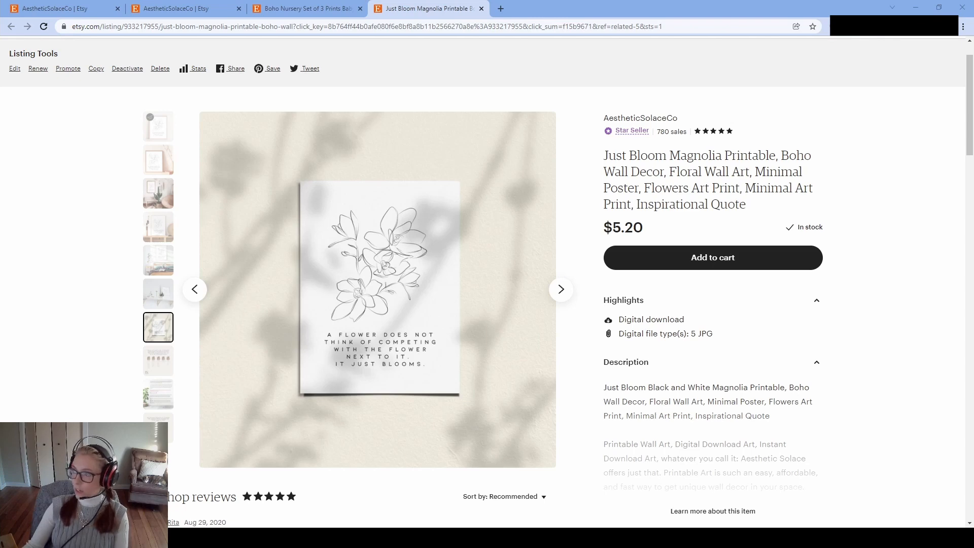
click(500, 9)
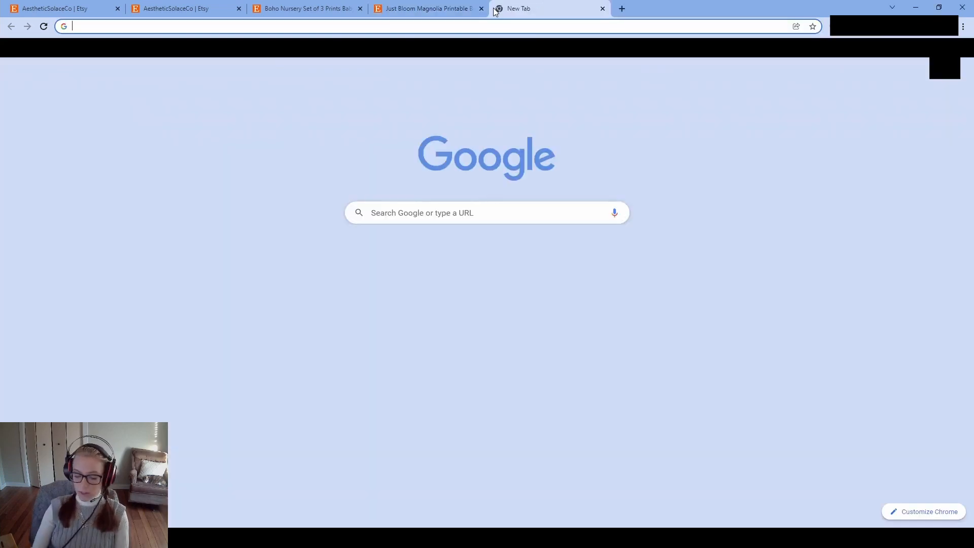
text(uns)
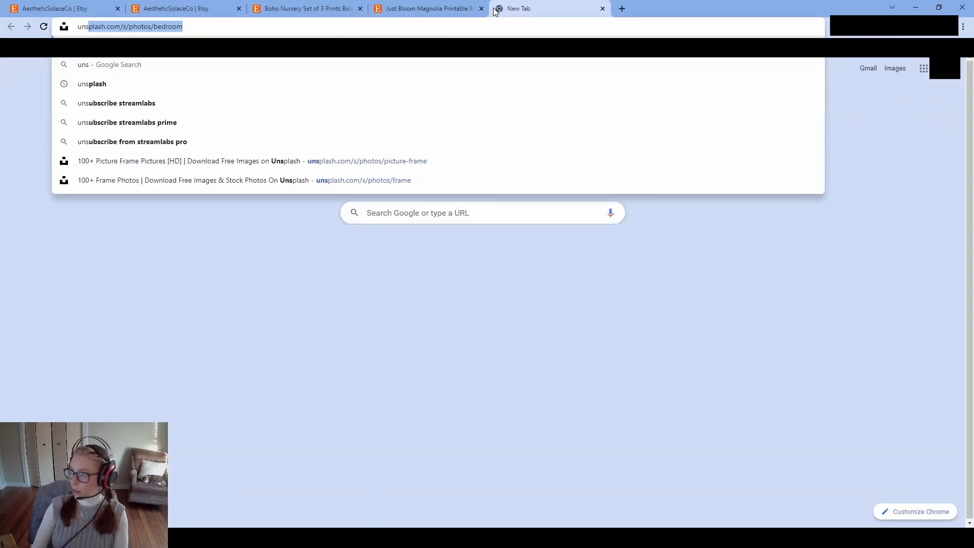
key(Down)
key(Down)
key(Down)
key(Up)
key(Return)
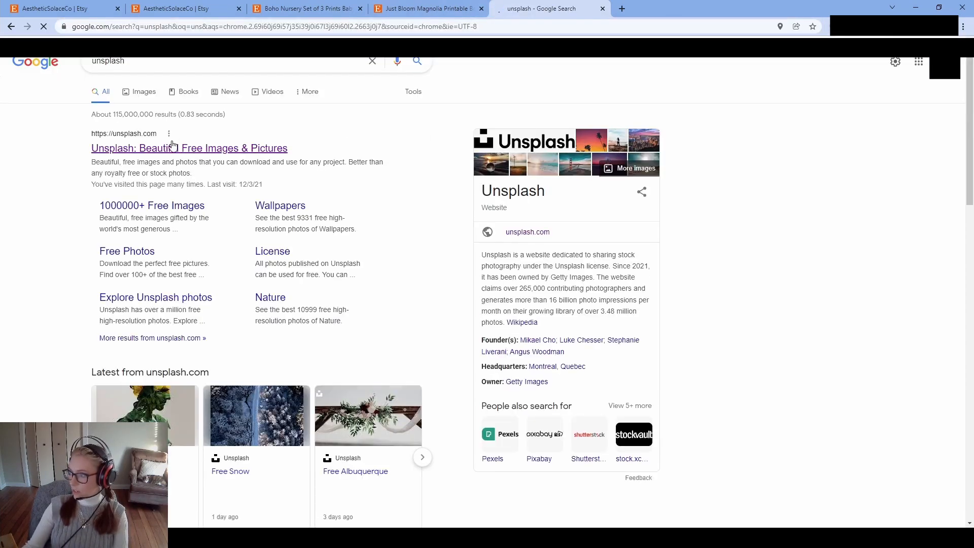
click(172, 148)
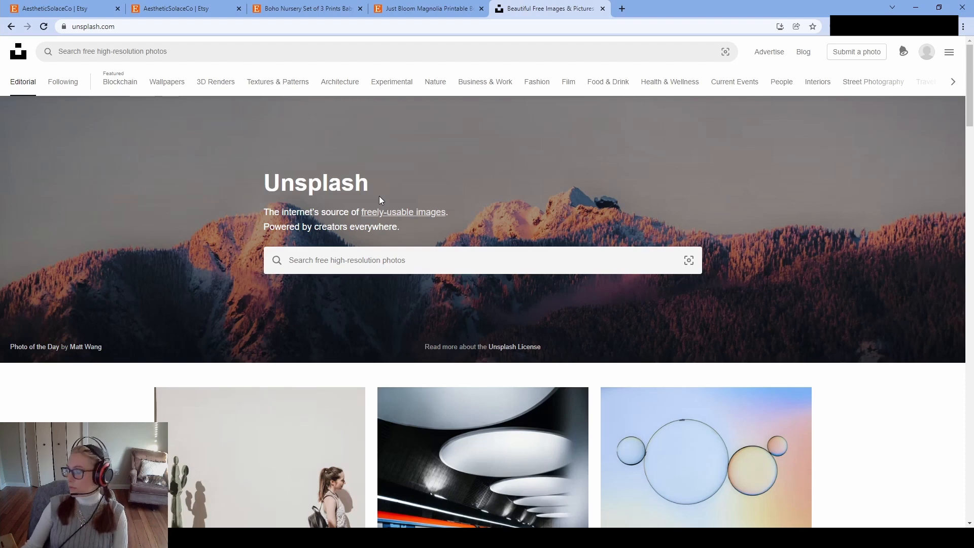
Step: Search the free photo library for "wall texture"
click(444, 252)
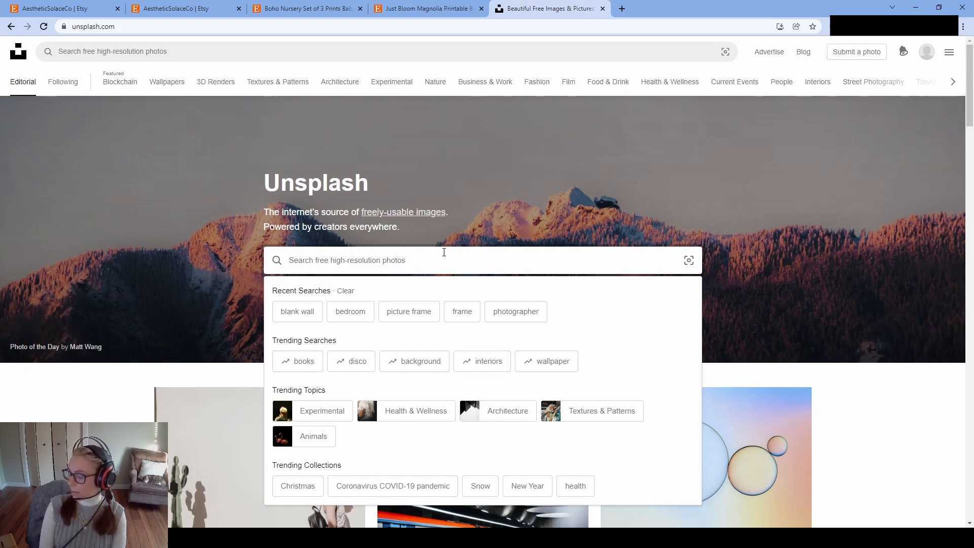
text(wall texture)
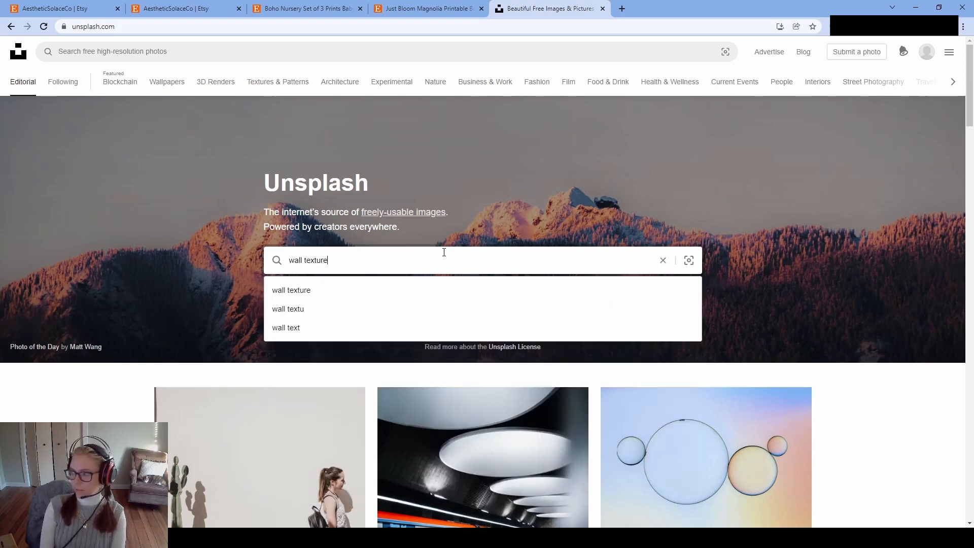
key(Return)
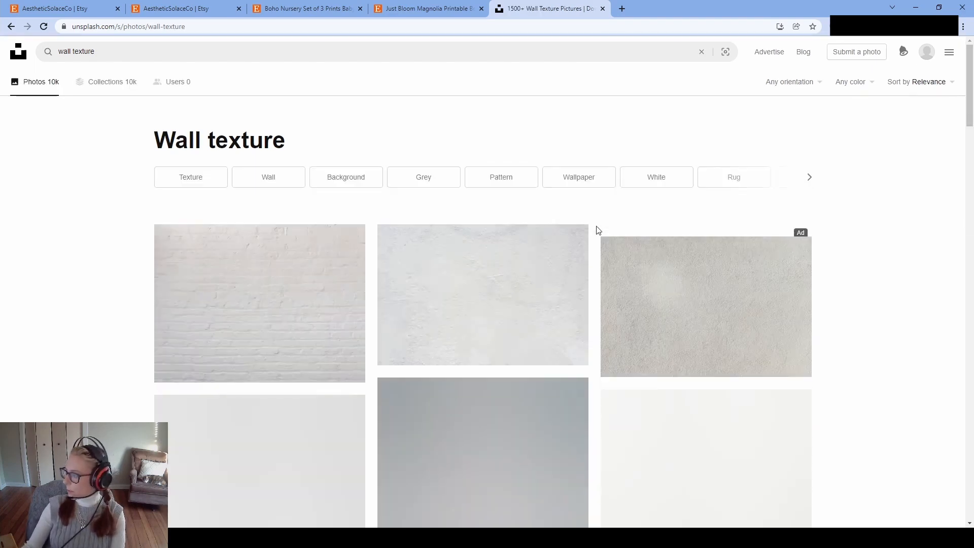
Step: Download the portrait-format gray concrete painted wall photo and return to the wall texture results
scroll(787, 164, down, 2)
scroll(787, 164, down, 5)
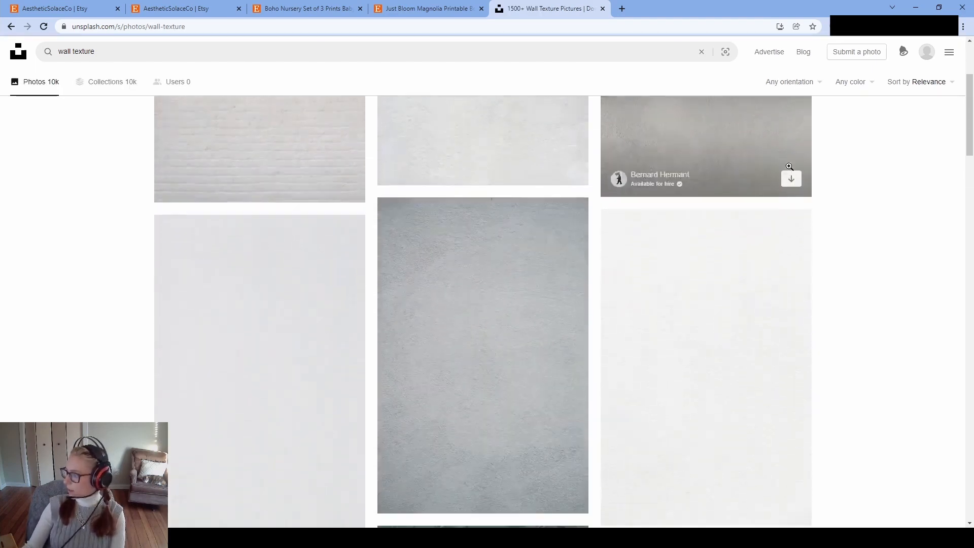
scroll(805, 200, up, 1)
scroll(805, 200, up, 1)
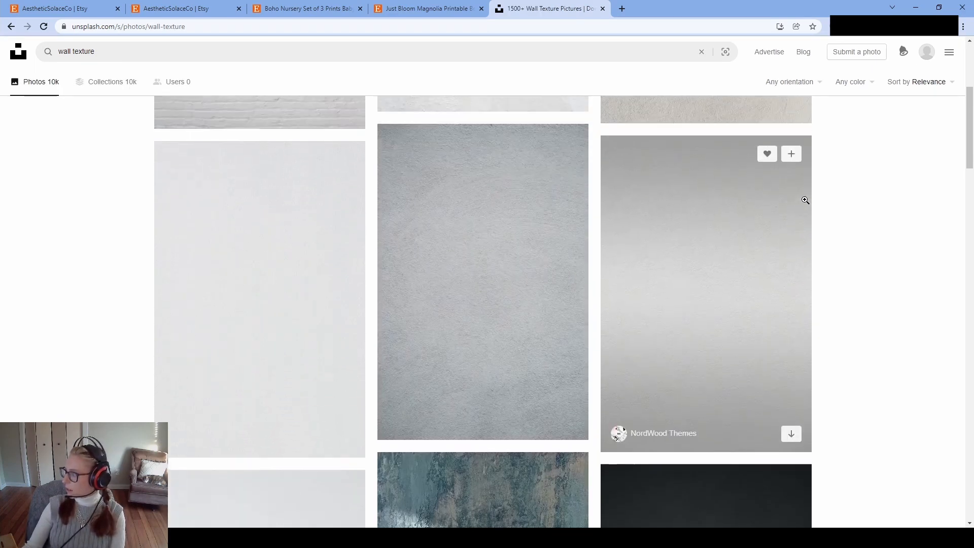
click(531, 277)
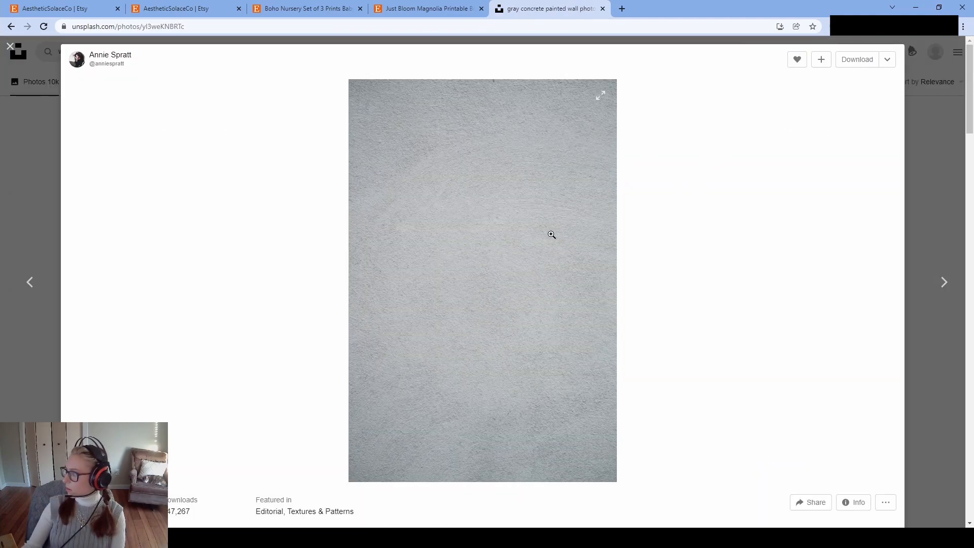
click(859, 61)
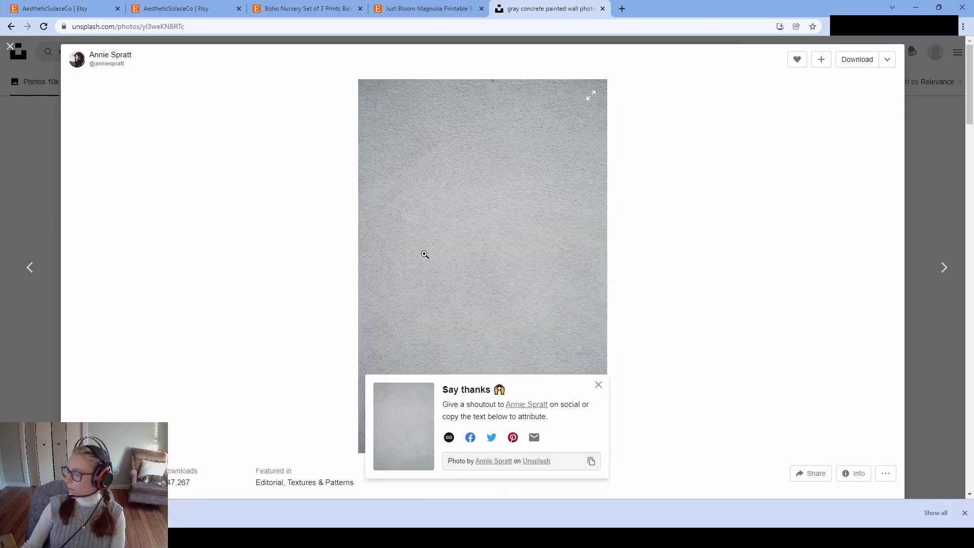
click(11, 46)
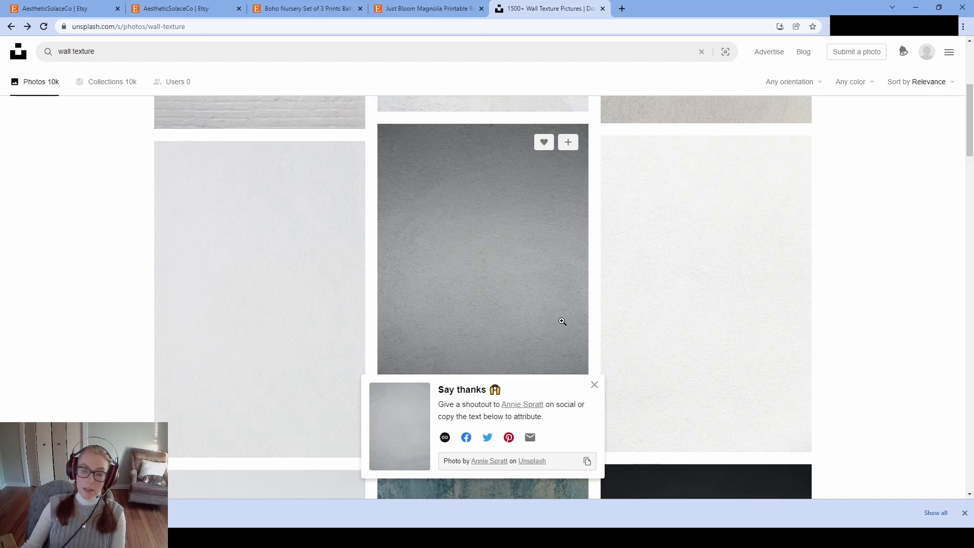
Step: Replace the photo search with "flowers" and dismiss the attribution pop-up covering the results
scroll(563, 321, up, 5)
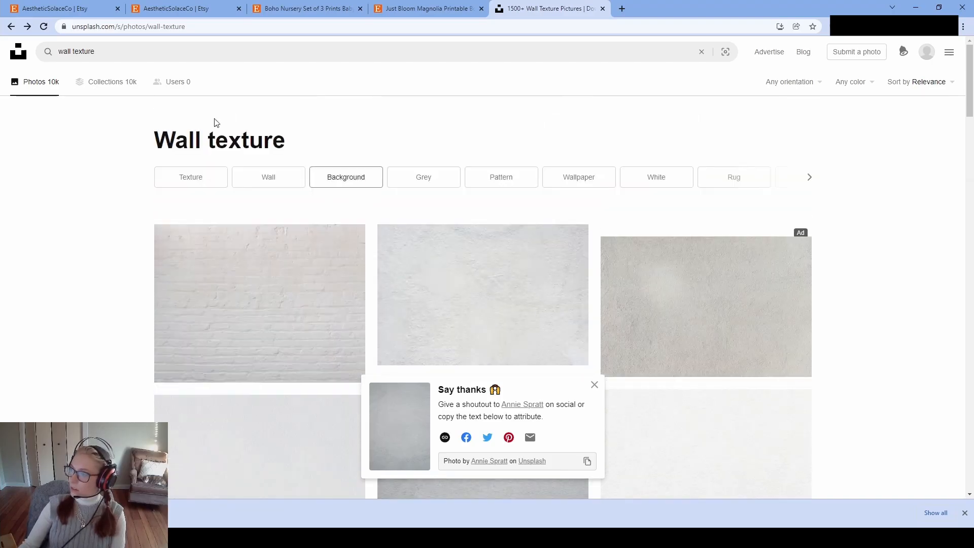
triple_click(80, 51)
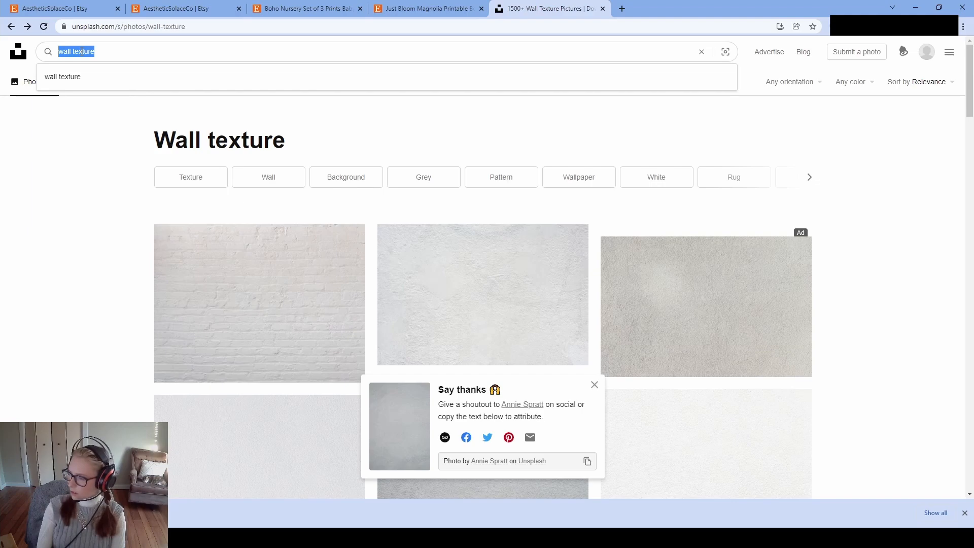
text(flowers)
key(Return)
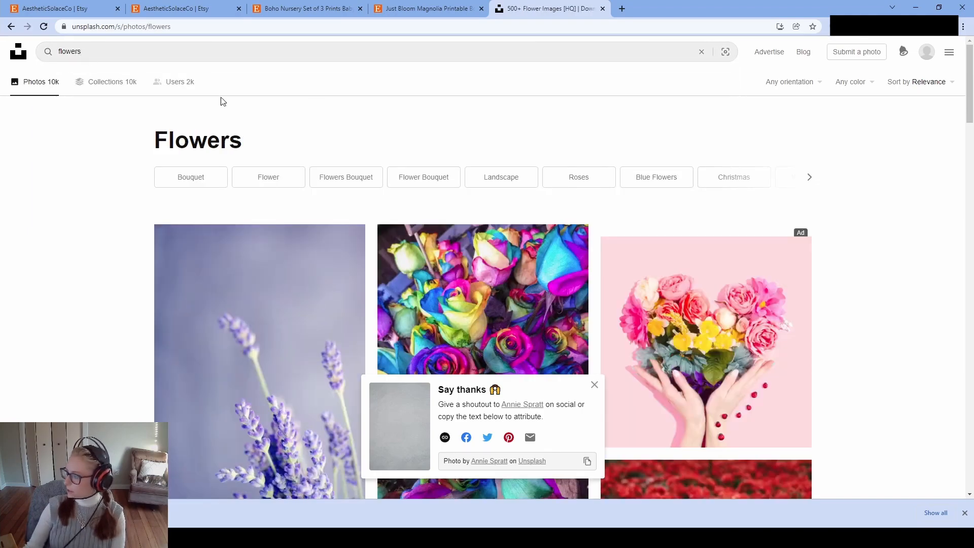
scroll(828, 205, down, 3)
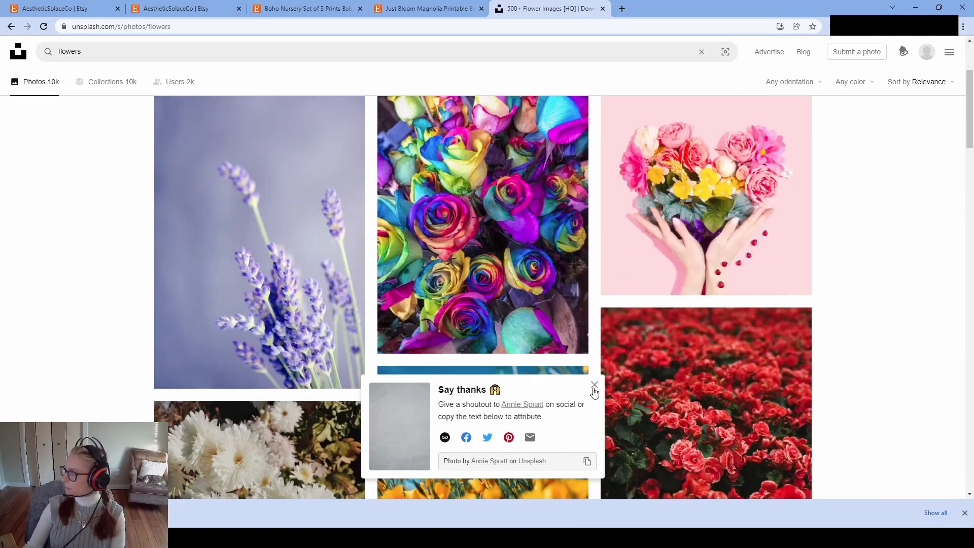
click(595, 389)
Step: Look through the flowers results for a photo of blossoms or stems isolated against a plain background
scroll(853, 220, down, 7)
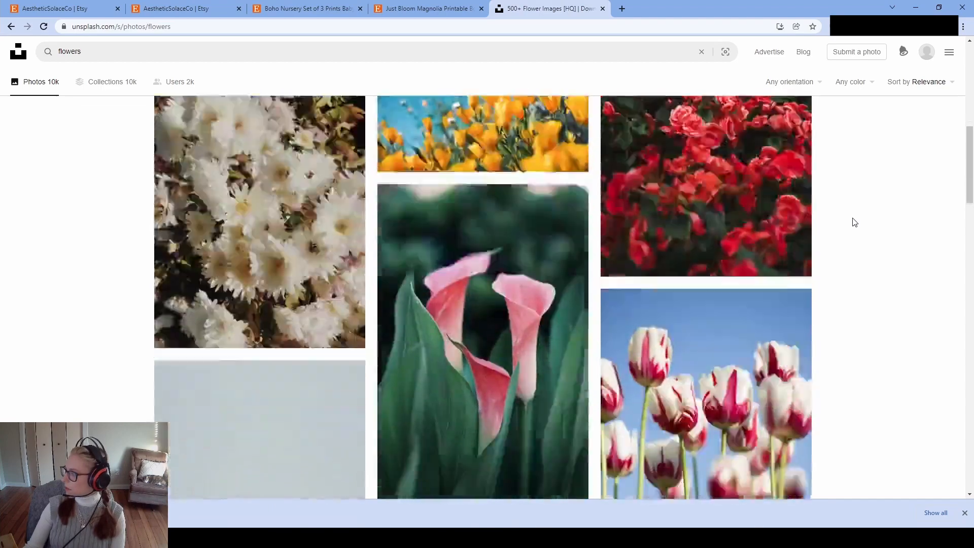
scroll(855, 221, down, 5)
scroll(855, 234, up, 1)
scroll(856, 235, down, 2)
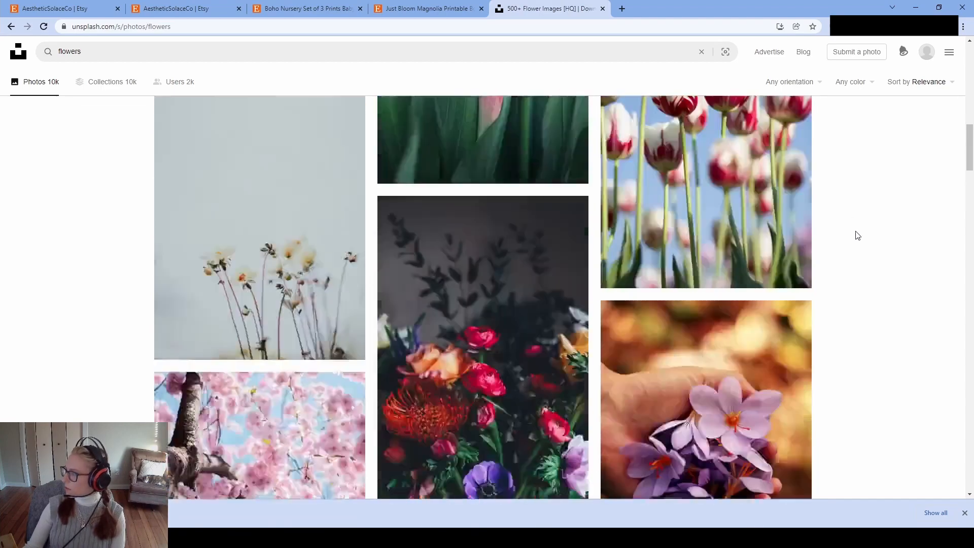
scroll(856, 235, down, 10)
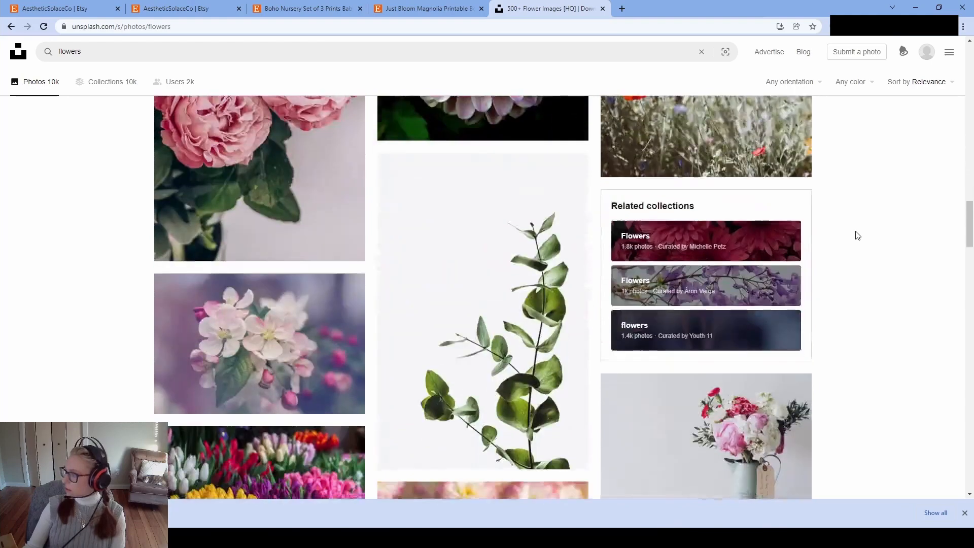
scroll(856, 235, down, 9)
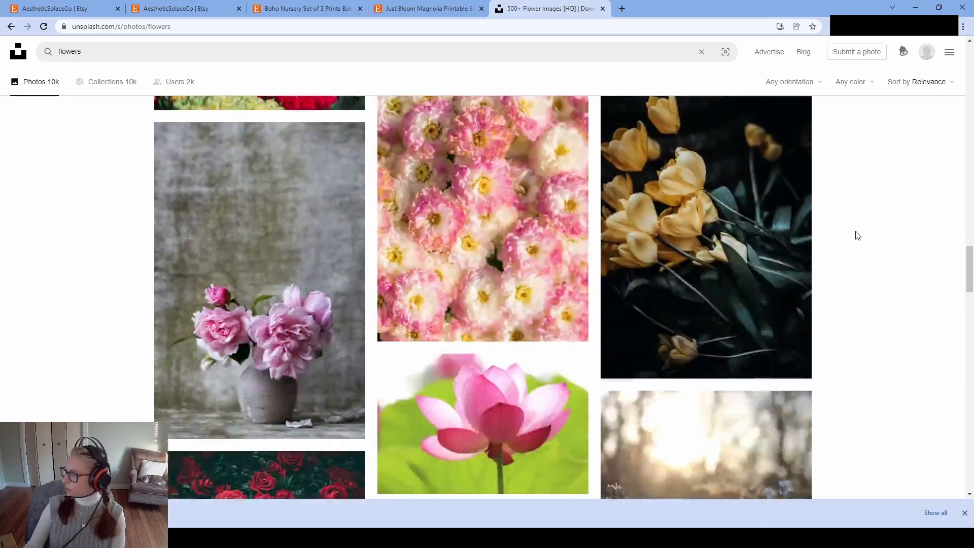
scroll(856, 235, down, 1)
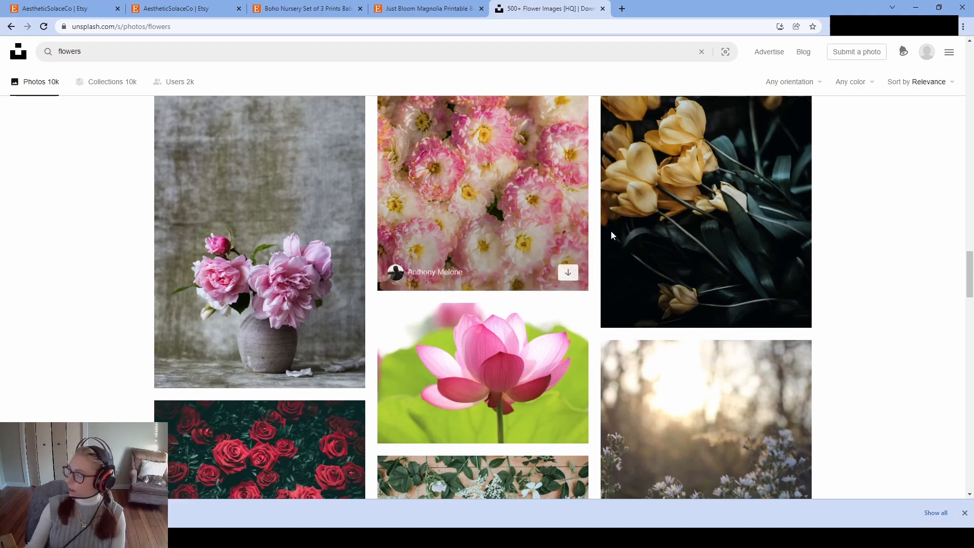
scroll(723, 225, down, 5)
scroll(723, 225, down, 6)
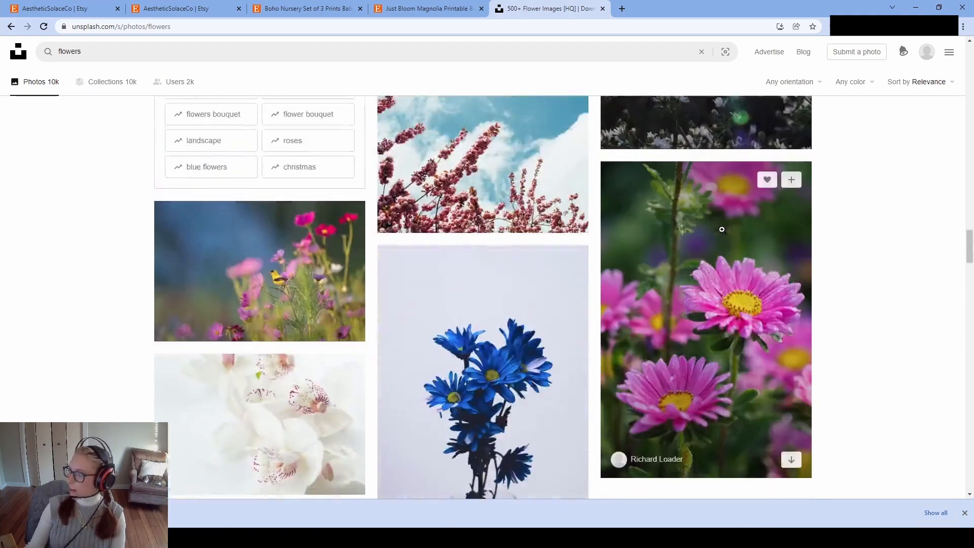
scroll(721, 232, down, 1)
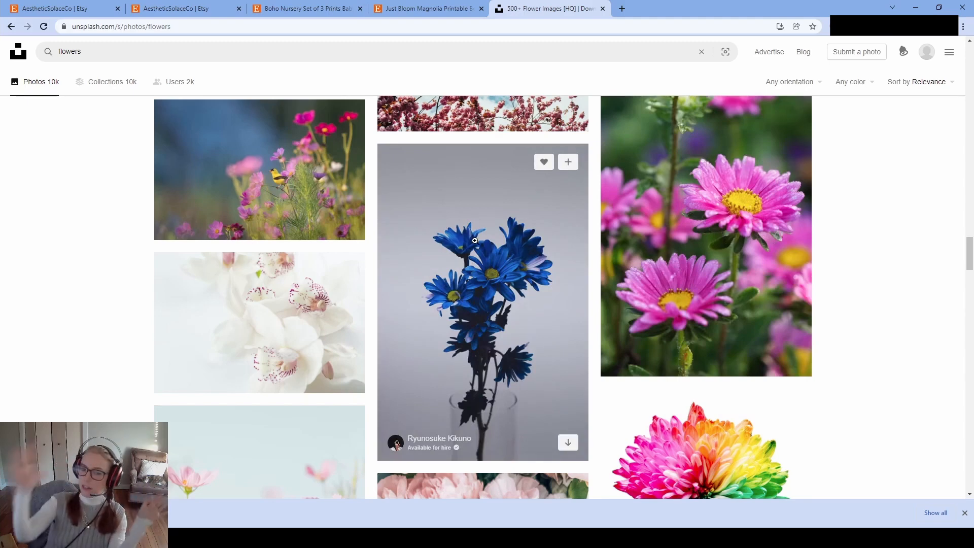
Step: Check the floral shadow mockup in the Just Bloom Magnolia Etsy listing and browse further flower photos on Unsplash for comparable shapes
click(408, 10)
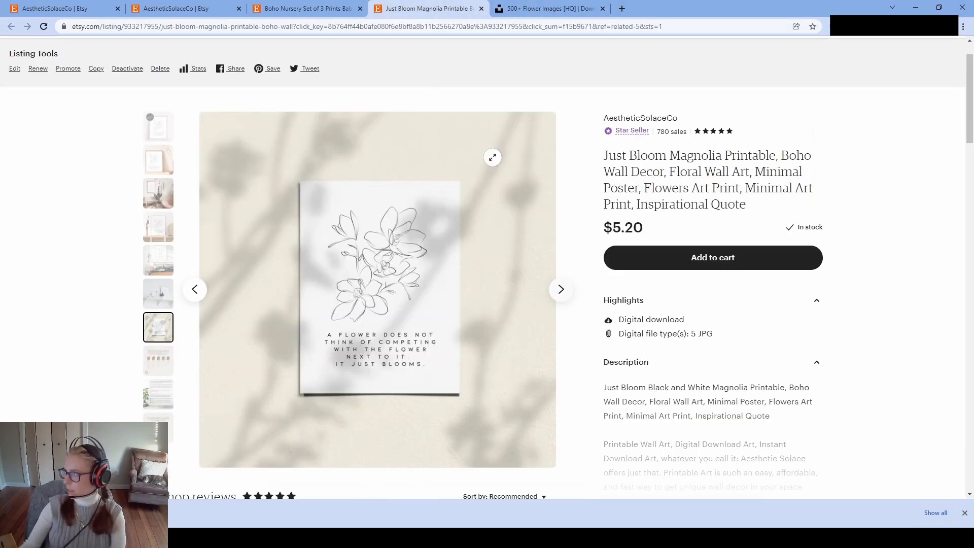
click(592, 6)
scroll(681, 208, down, 8)
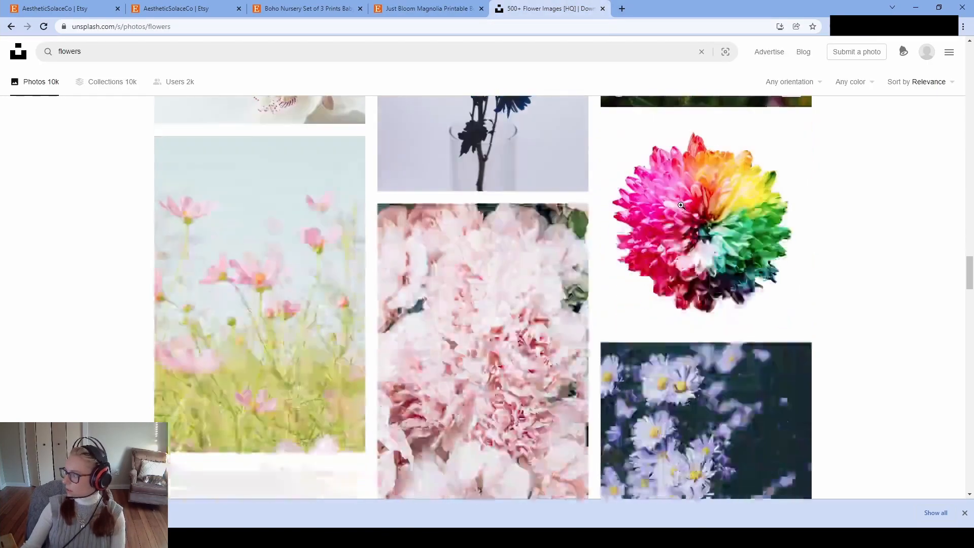
scroll(681, 209, down, 15)
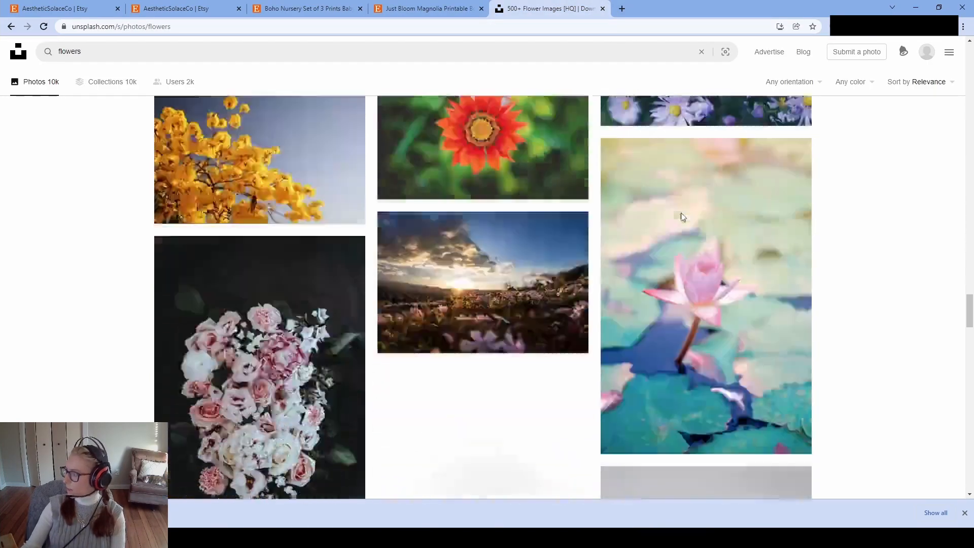
scroll(681, 214, down, 20)
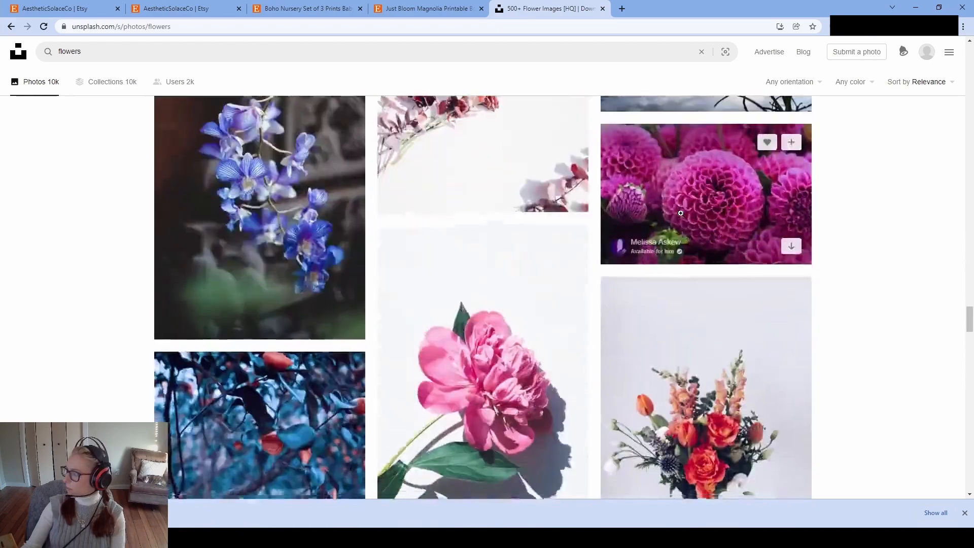
scroll(681, 216, down, 20)
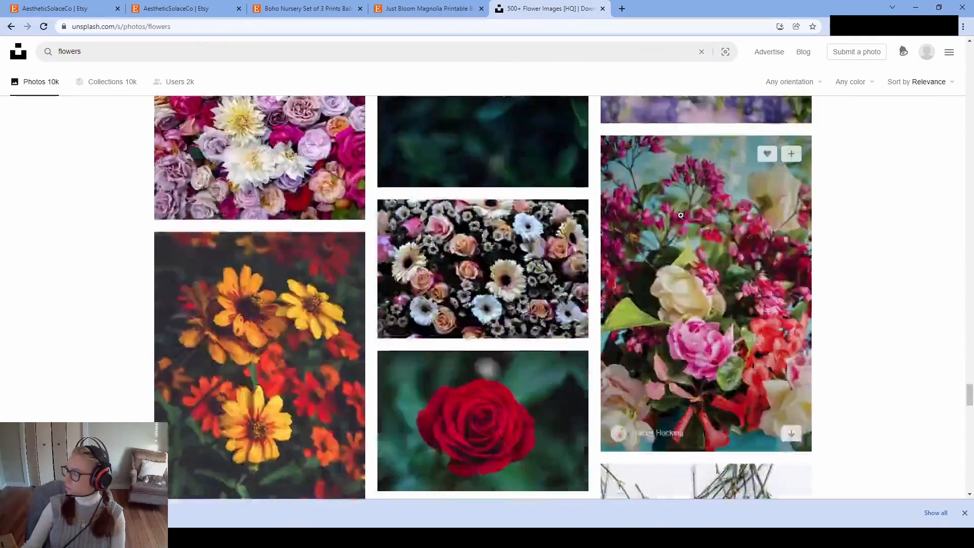
scroll(681, 216, down, 15)
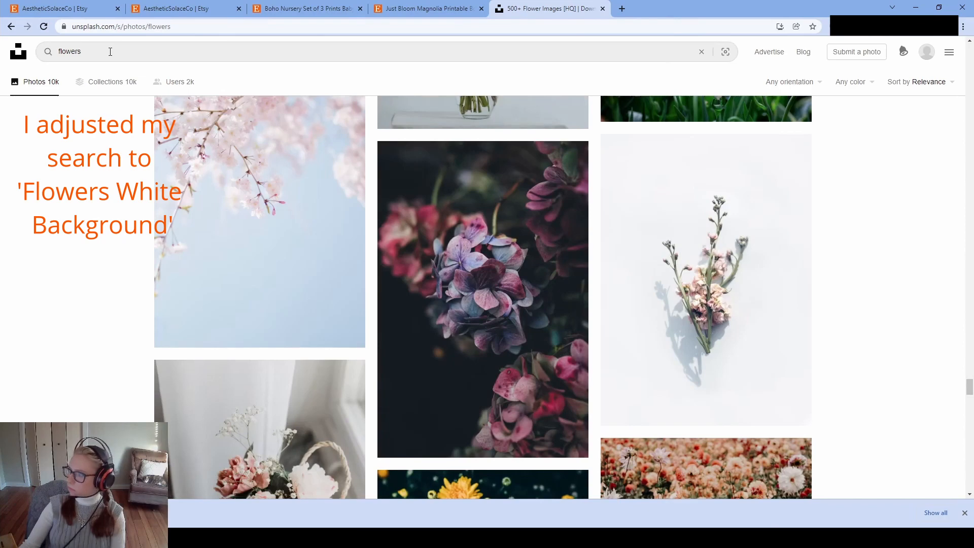
Step: Refine the photo search to "flowers white background" and look through the results for a suitable flower branch
click(110, 51)
text(wh)
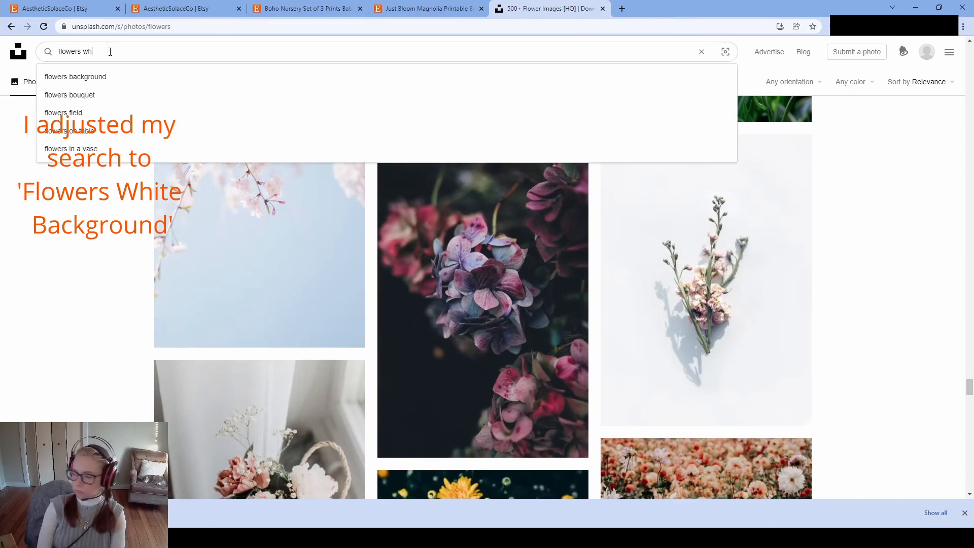
text(ite background)
key(Return)
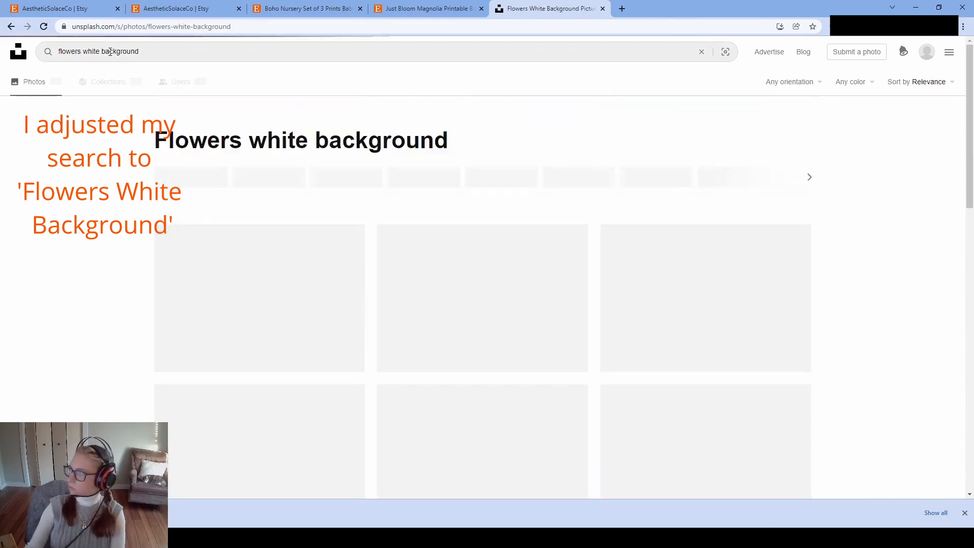
scroll(791, 244, down, 10)
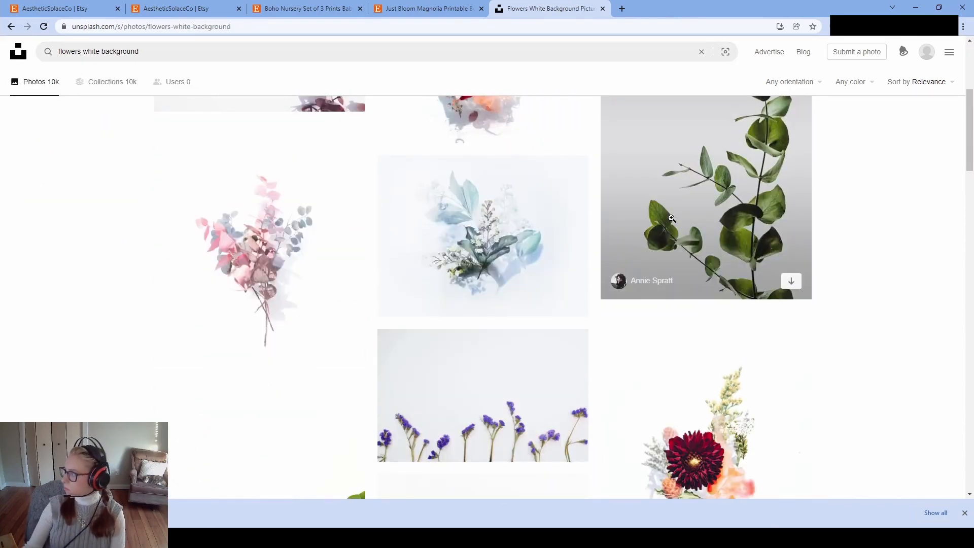
scroll(792, 244, down, 10)
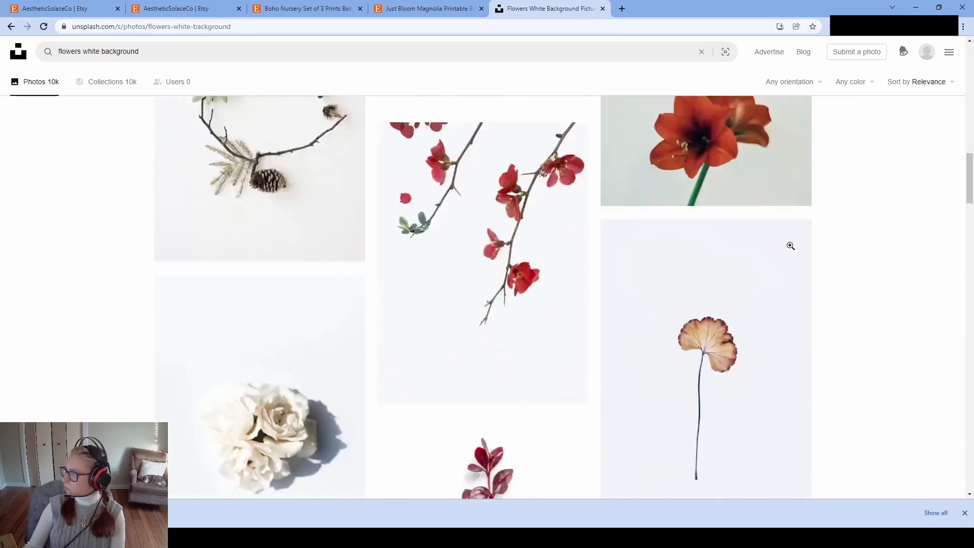
scroll(787, 251, up, 2)
scroll(786, 254, up, 1)
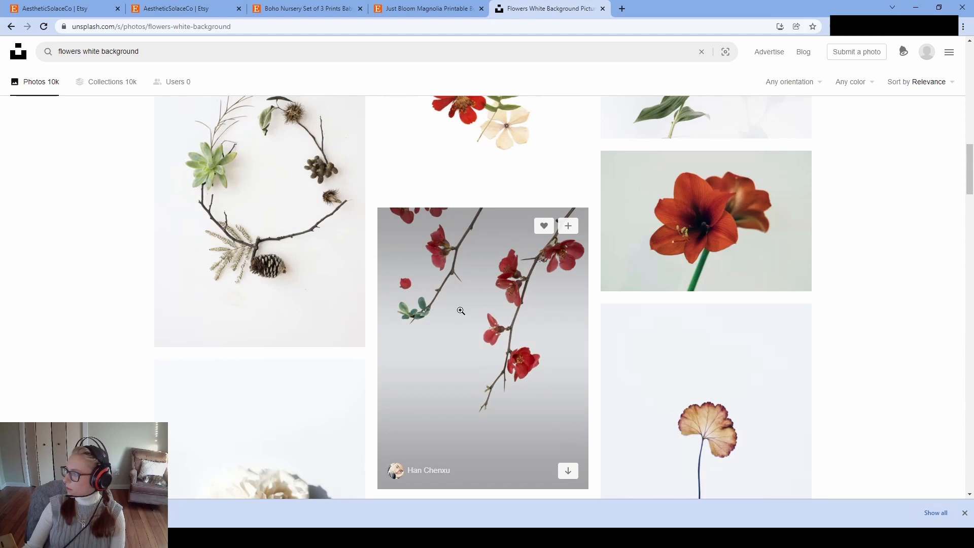
Step: Open the red-petaled branch photo and the pink flowering tree photo from the white-background results in separate tabs
middle_click(482, 320)
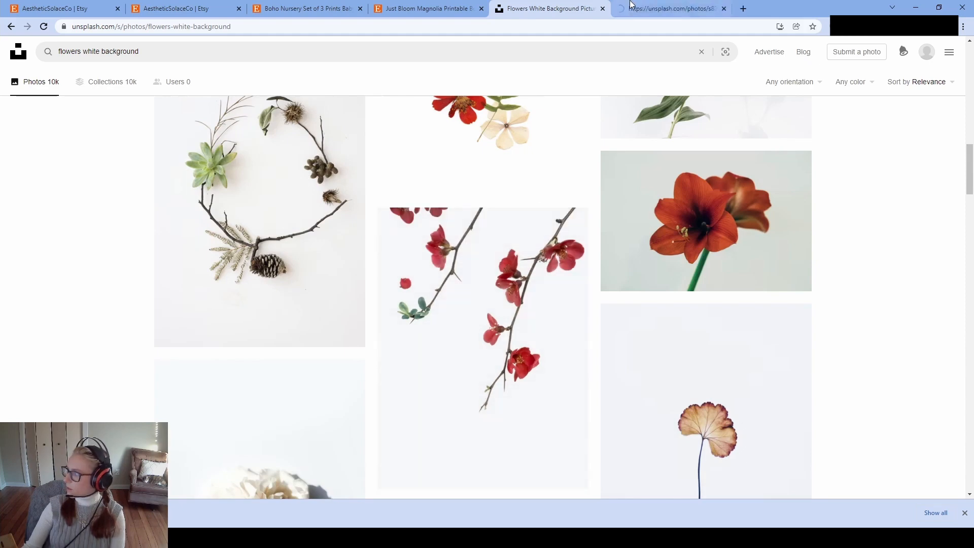
scroll(664, 241, down, 5)
scroll(663, 241, down, 15)
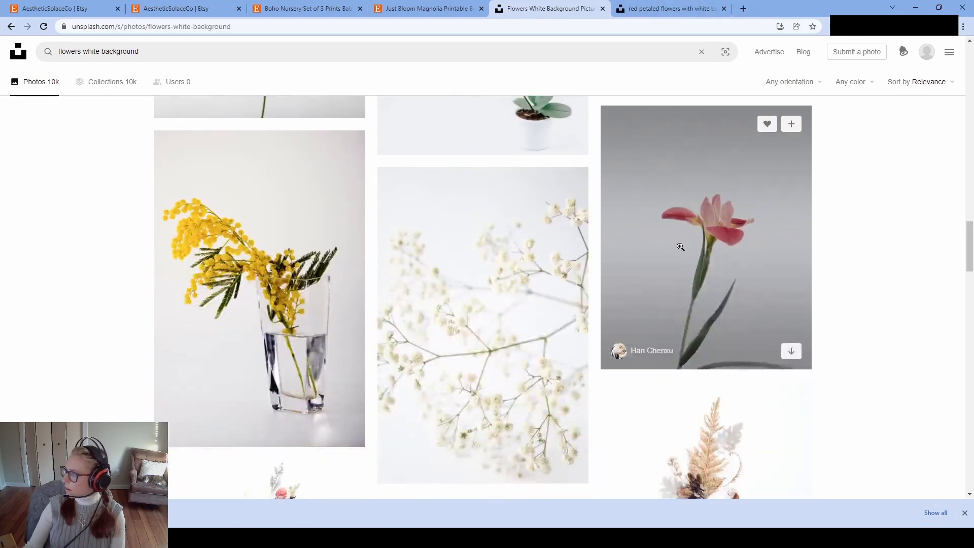
scroll(706, 254, down, 20)
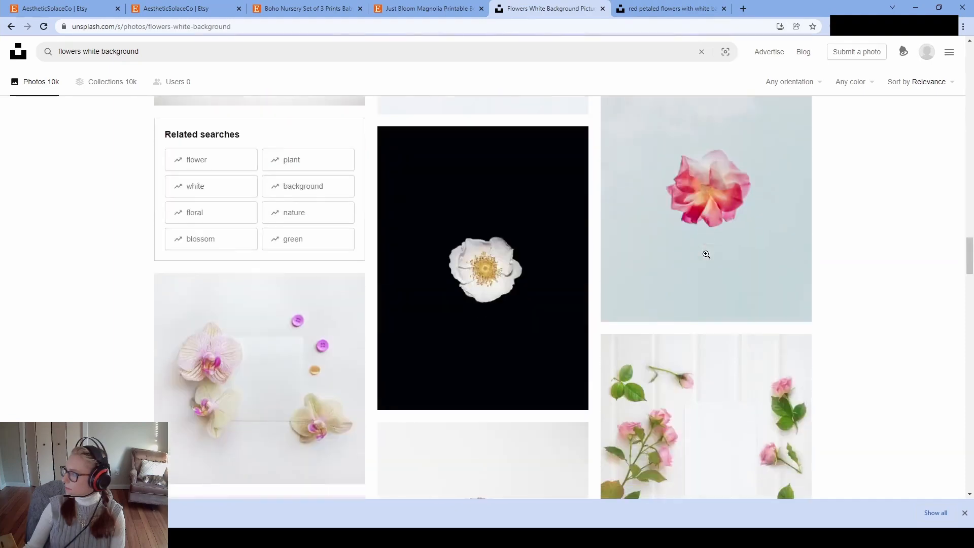
scroll(706, 254, down, 9)
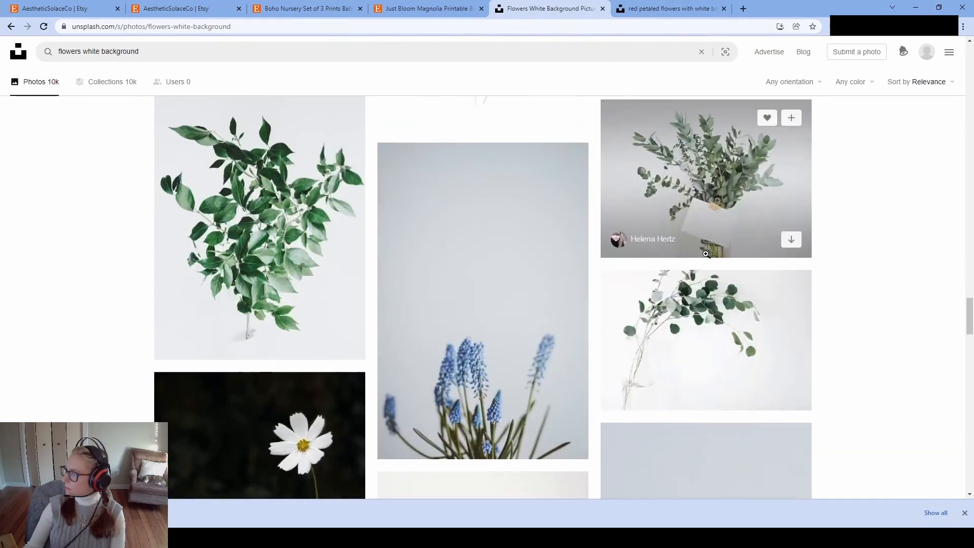
scroll(706, 254, down, 12)
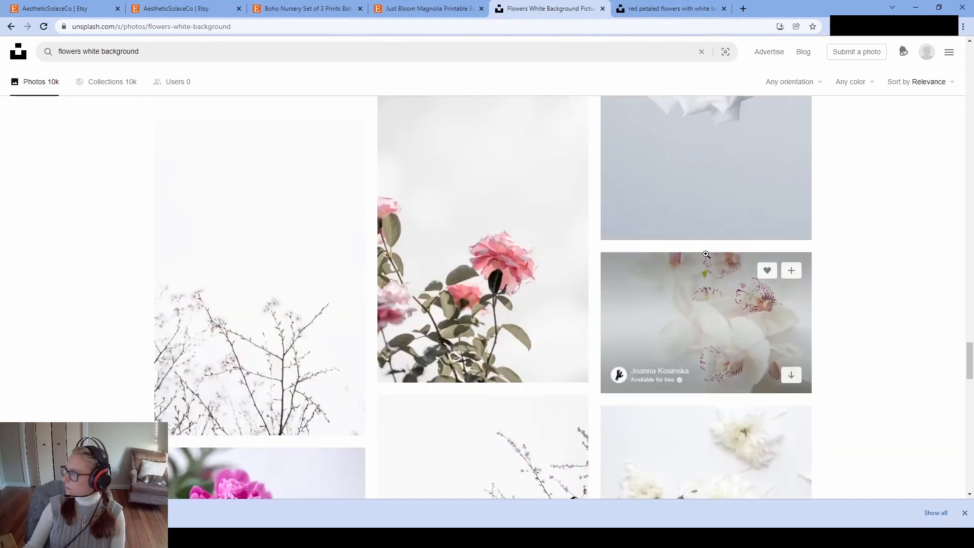
scroll(707, 254, down, 5)
scroll(741, 264, up, 2)
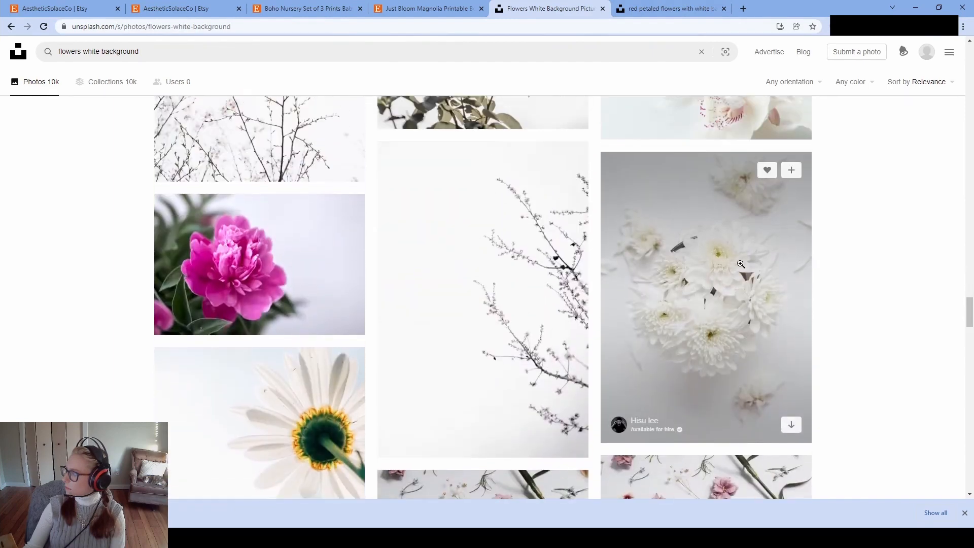
middle_click(531, 293)
Step: Look further through the results and open the white cherry blossom photo with the pale blue background in its own tab
scroll(687, 263, down, 12)
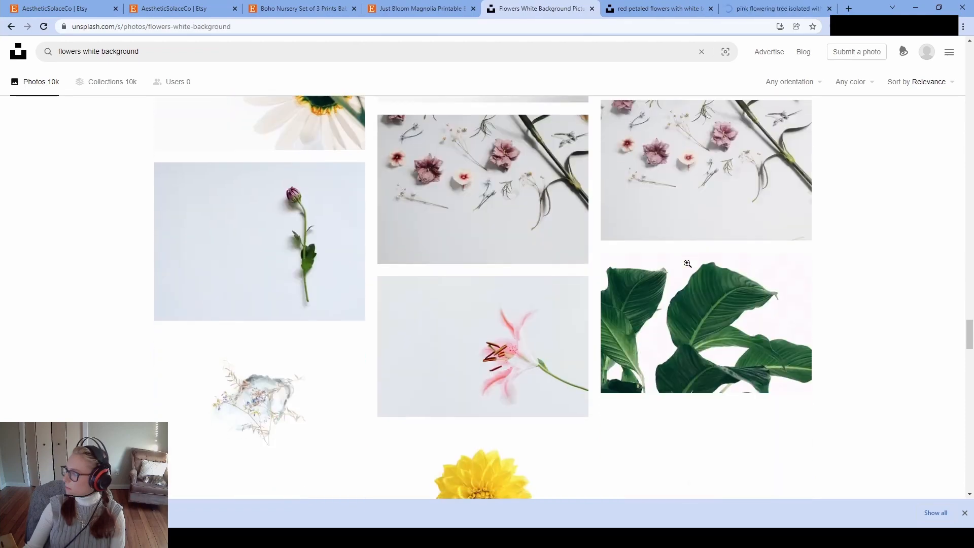
scroll(688, 262, down, 13)
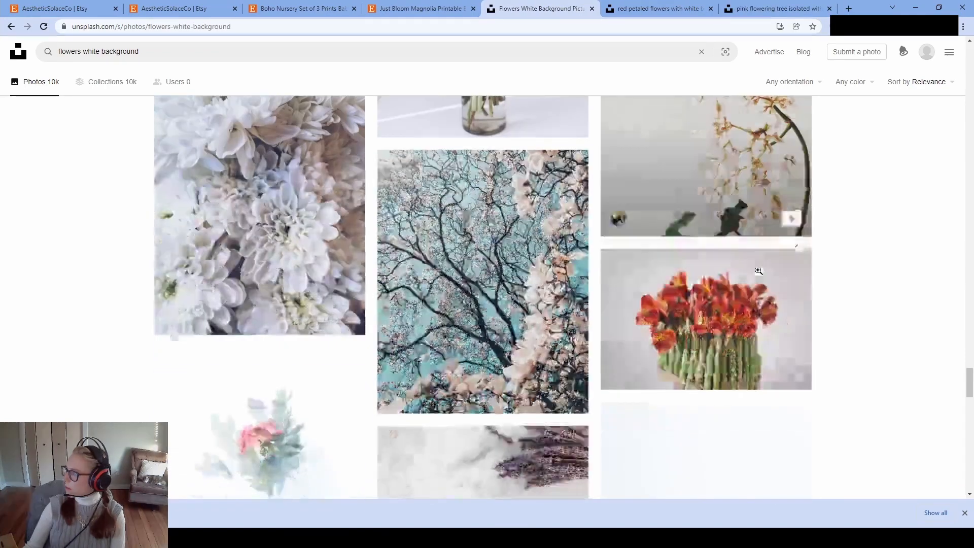
scroll(759, 274, down, 10)
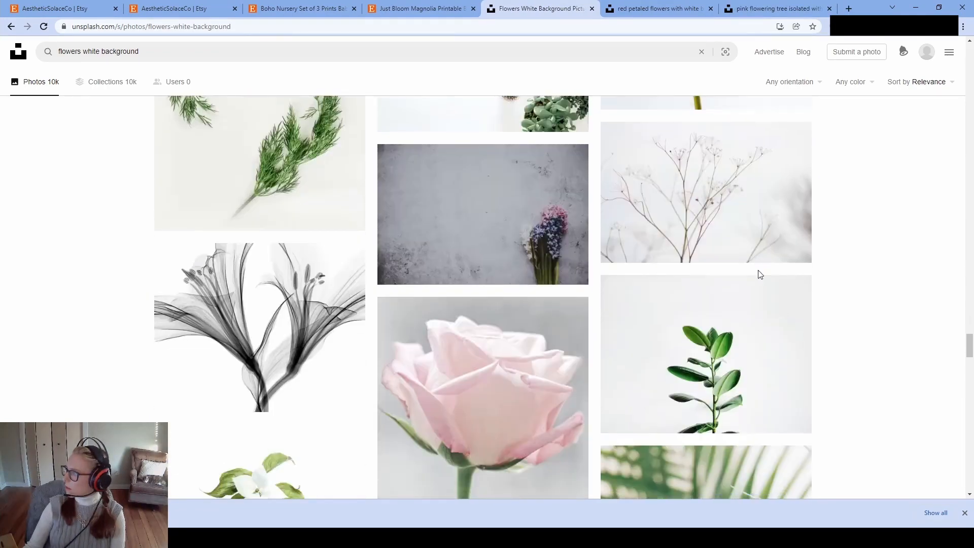
scroll(759, 270, down, 15)
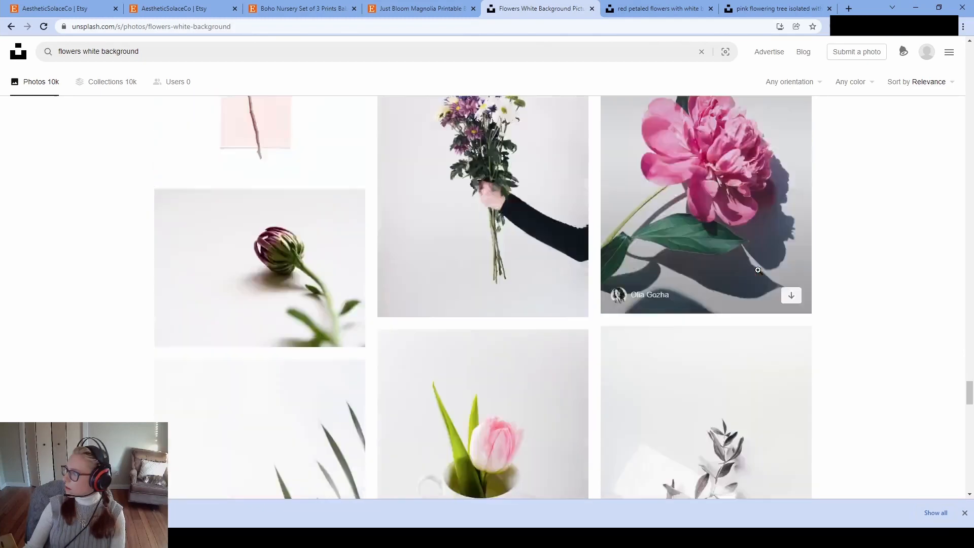
scroll(758, 271, down, 8)
scroll(759, 271, up, 8)
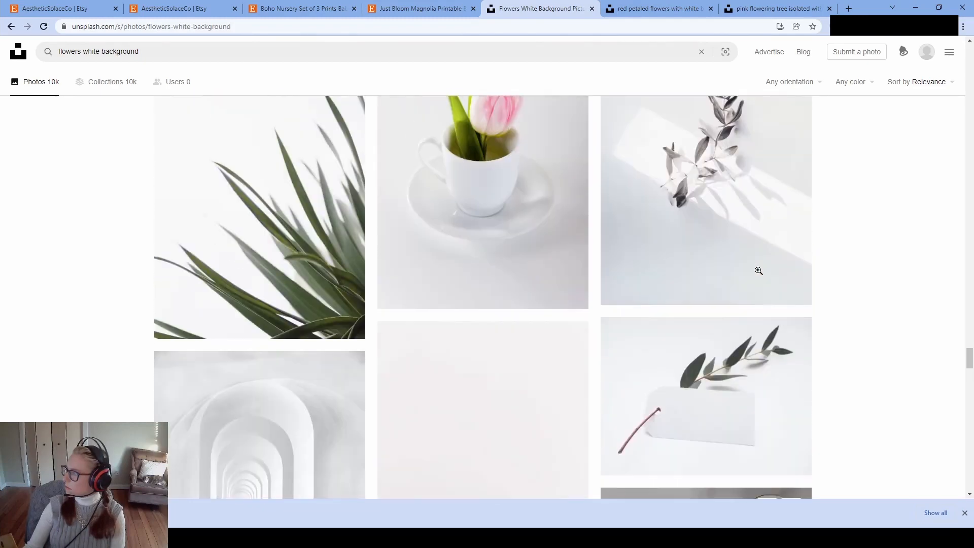
scroll(759, 270, up, 2)
scroll(759, 271, down, 15)
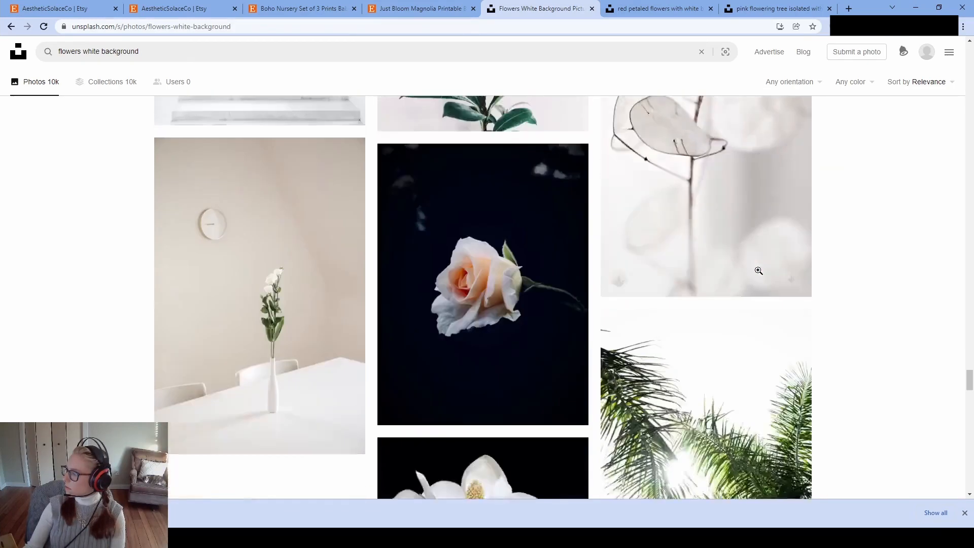
scroll(759, 271, down, 9)
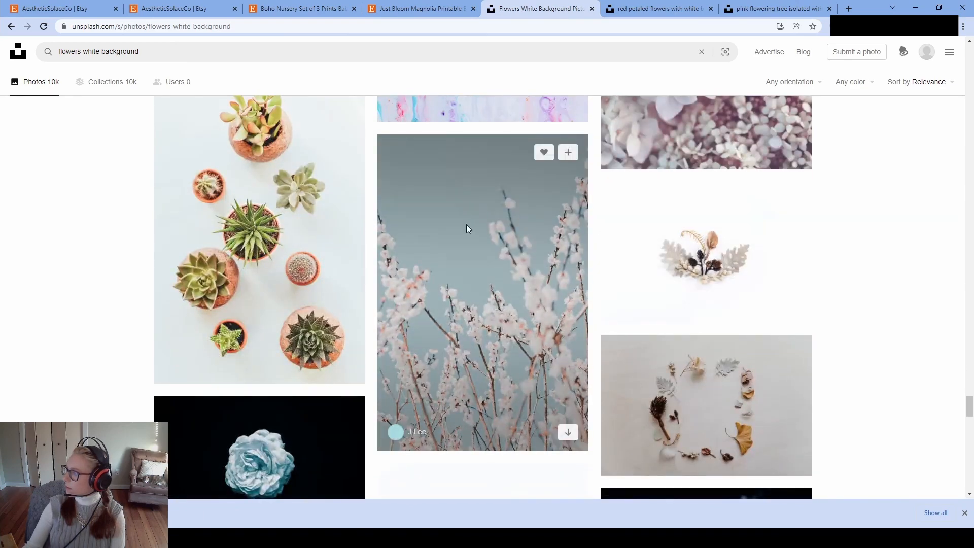
middle_click(515, 293)
Step: Review the opened photos of the red-petaled branch, the pink flowering tree and the white cherry blossom
scroll(515, 293, down, 10)
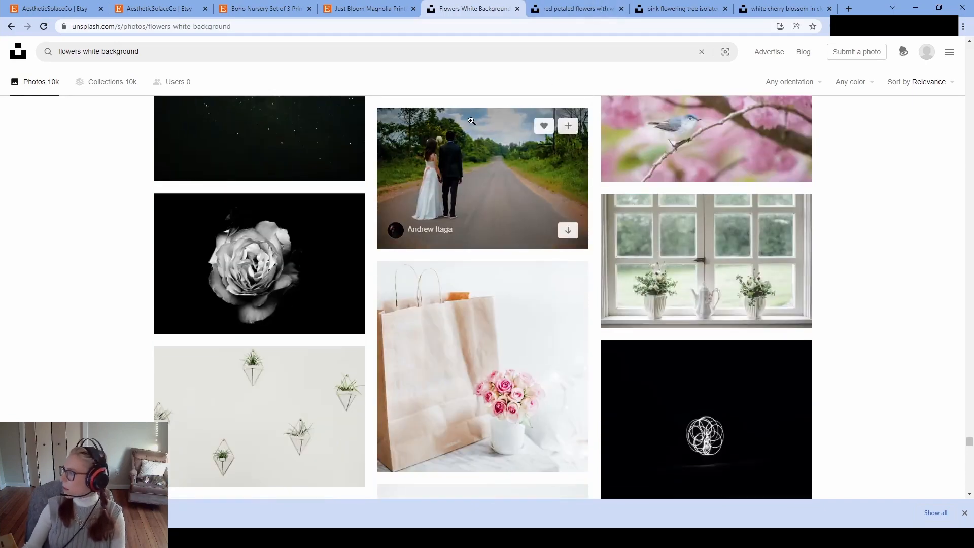
scroll(417, 315, up, 5)
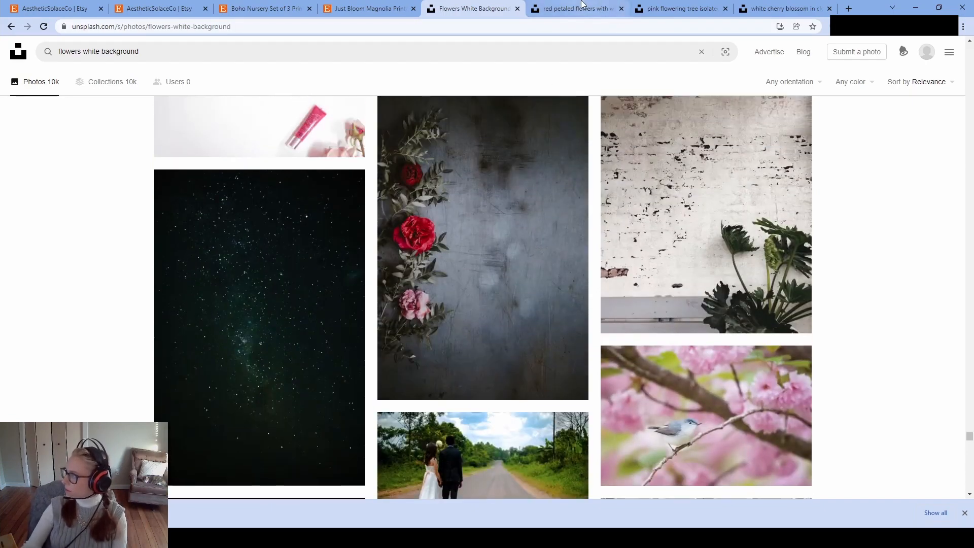
click(583, 7)
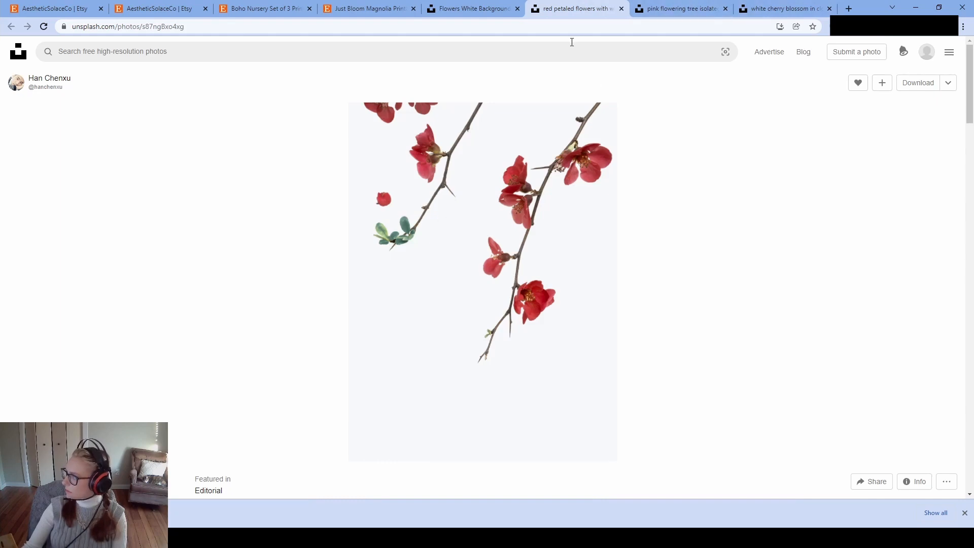
click(667, 10)
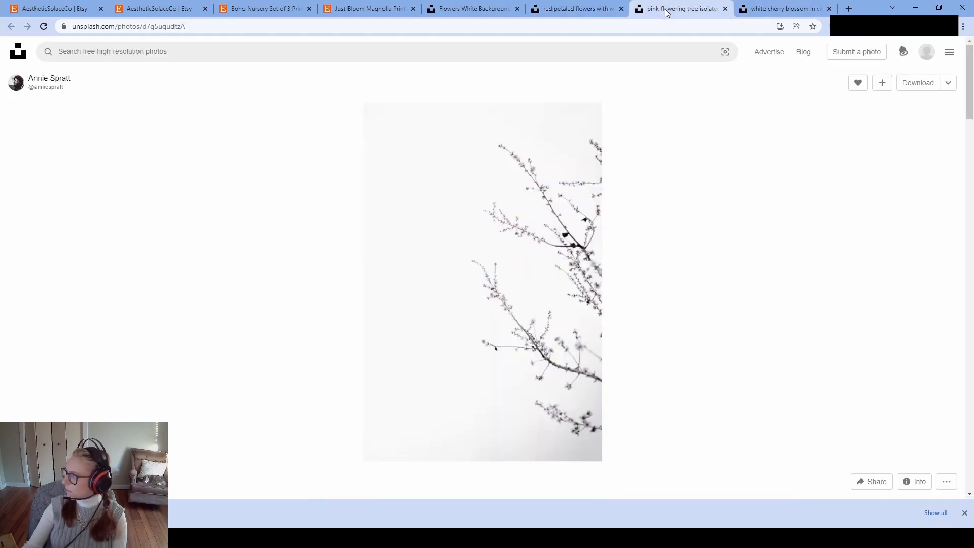
click(575, 9)
click(647, 15)
click(774, 10)
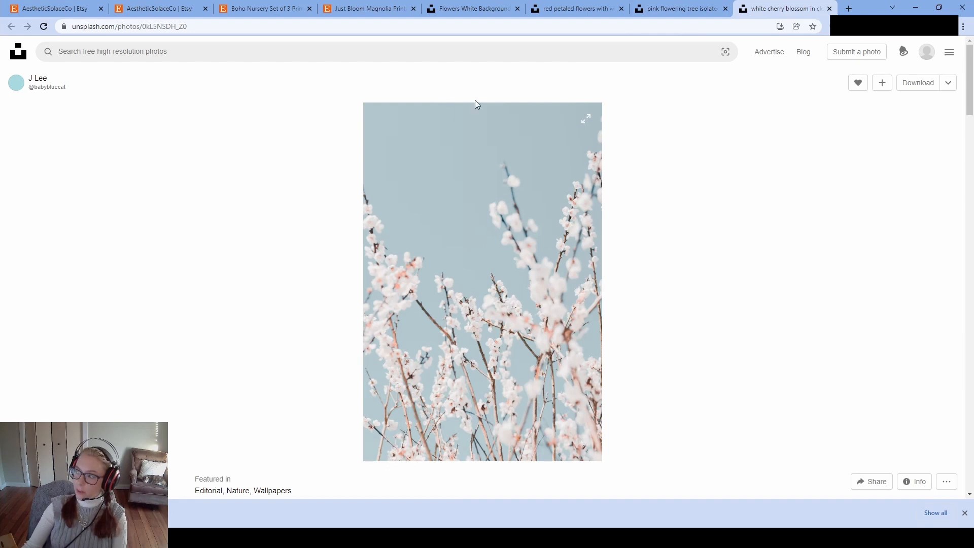
Step: Compare the branch shapes in the red-petaled flowers photo and the pink flowering tree photo
click(613, 12)
click(654, 11)
click(595, 14)
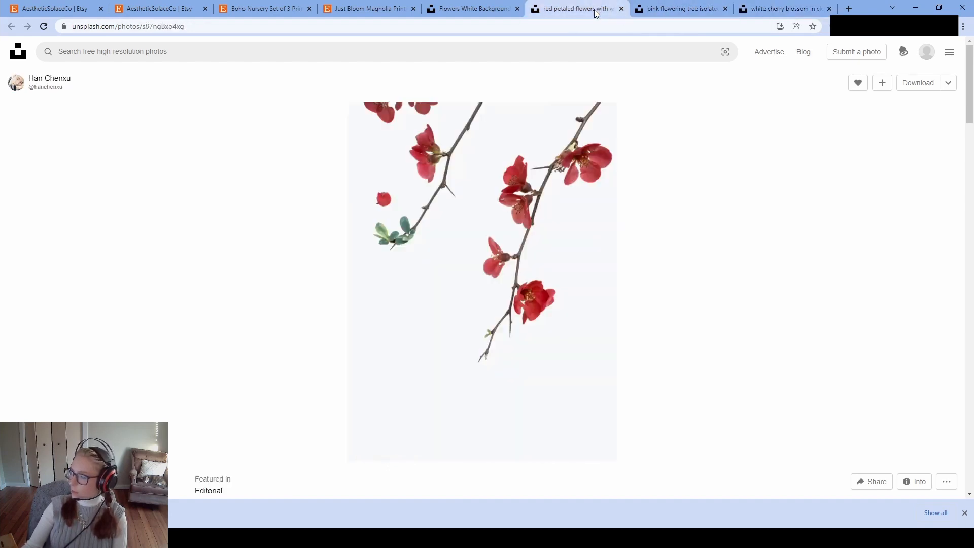
click(670, 17)
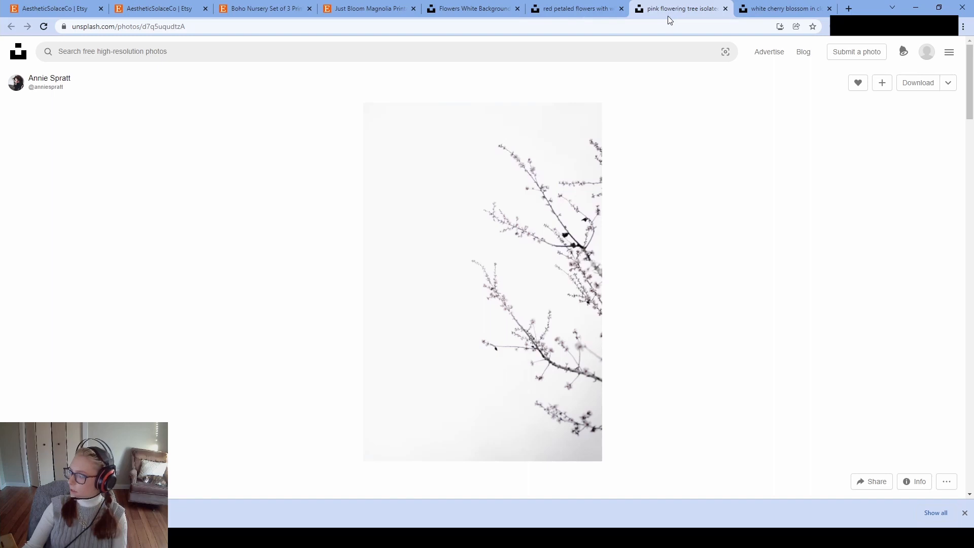
click(585, 14)
click(648, 15)
click(585, 14)
click(647, 15)
click(588, 12)
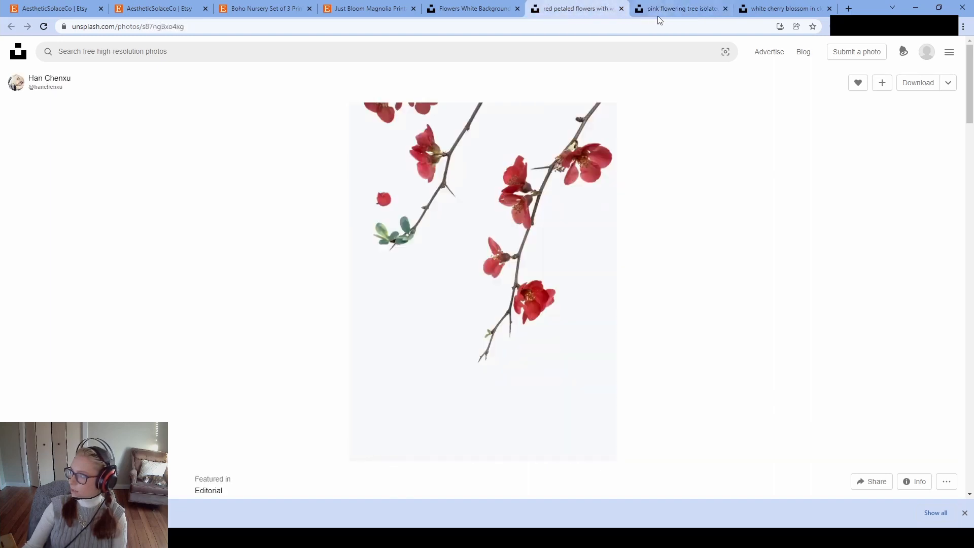
click(659, 18)
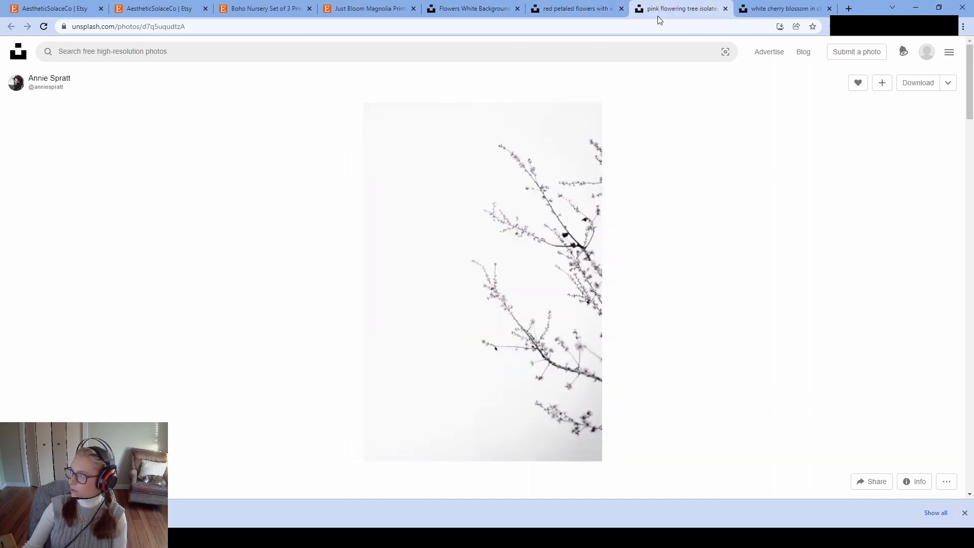
Step: Close the white cherry blossom photo and download the pink flowering tree photo
click(831, 8)
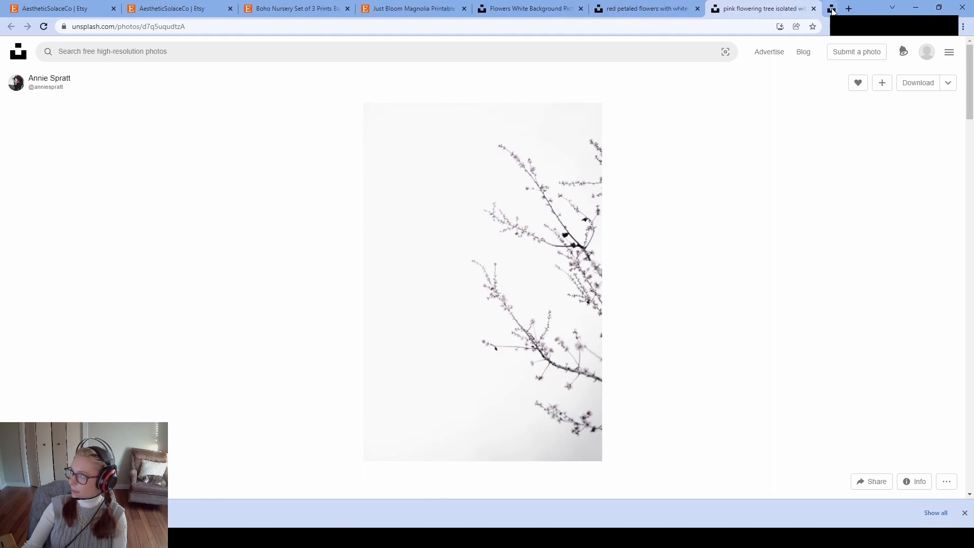
click(657, 14)
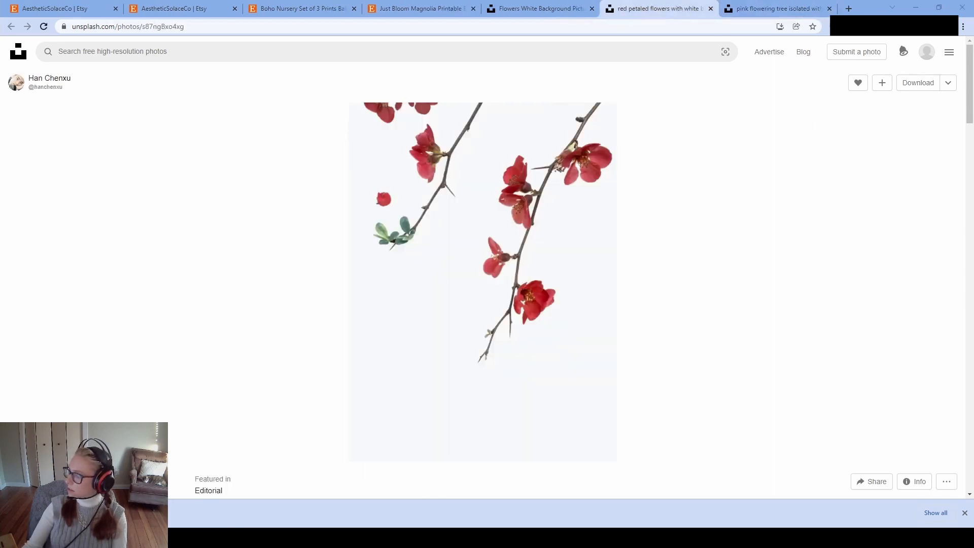
click(759, 10)
click(907, 89)
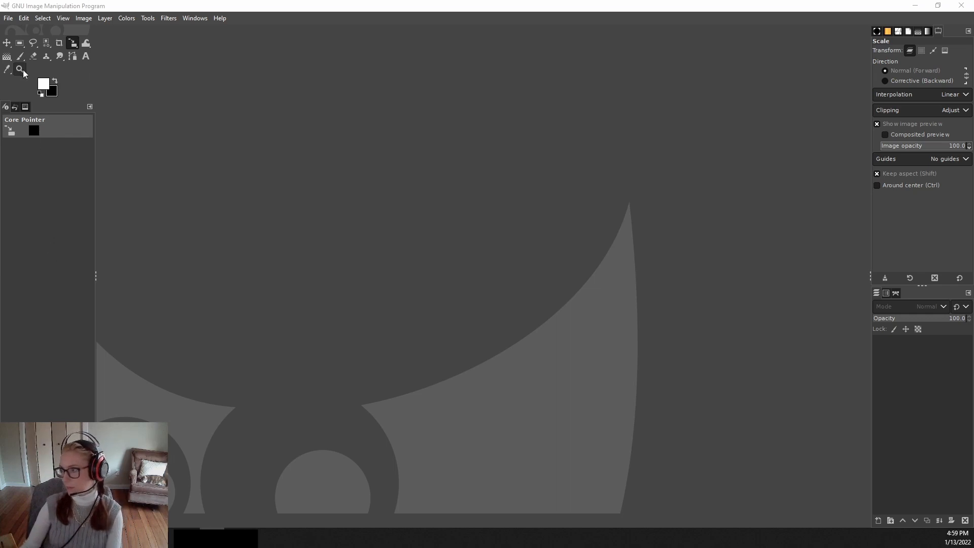
Step: Switch to GIMP and open the downloaded grey wall texture photo
click(8, 18)
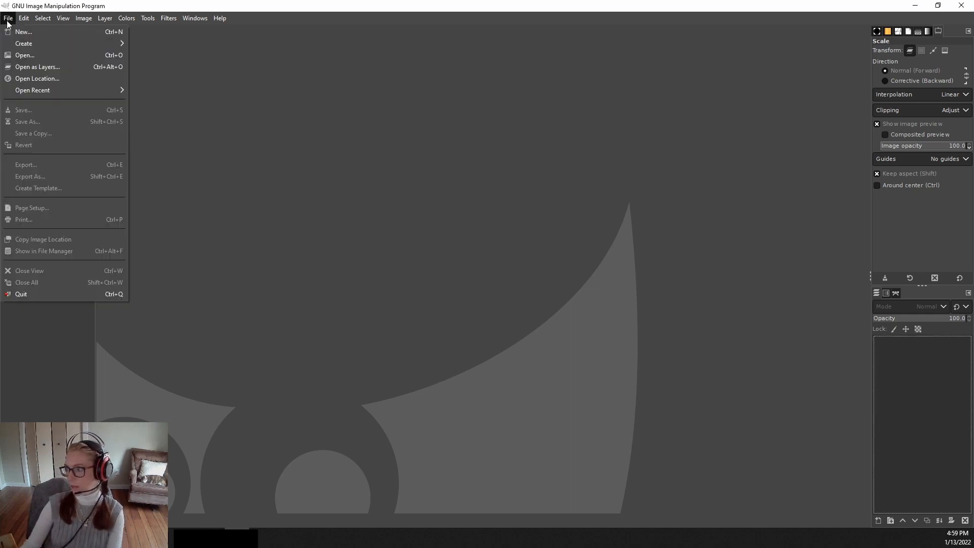
click(20, 55)
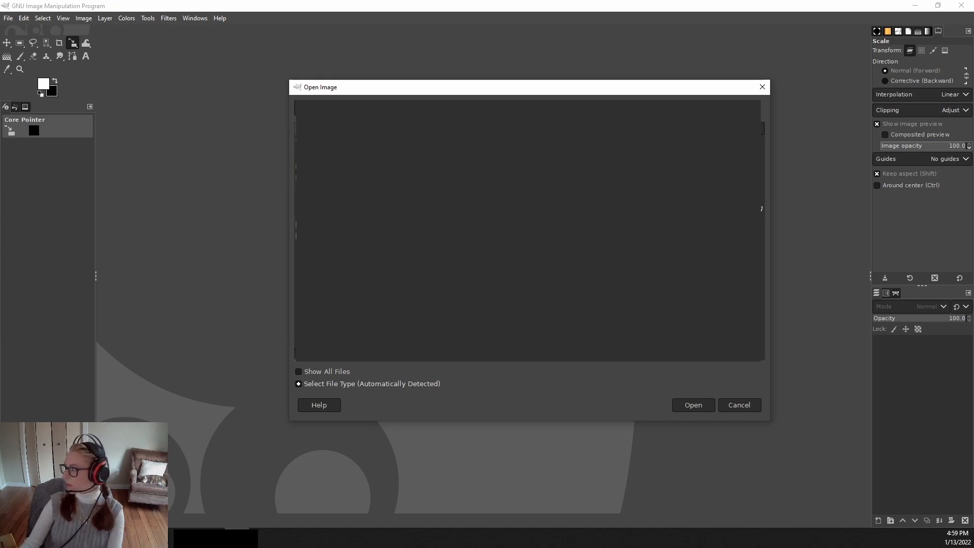
click(691, 404)
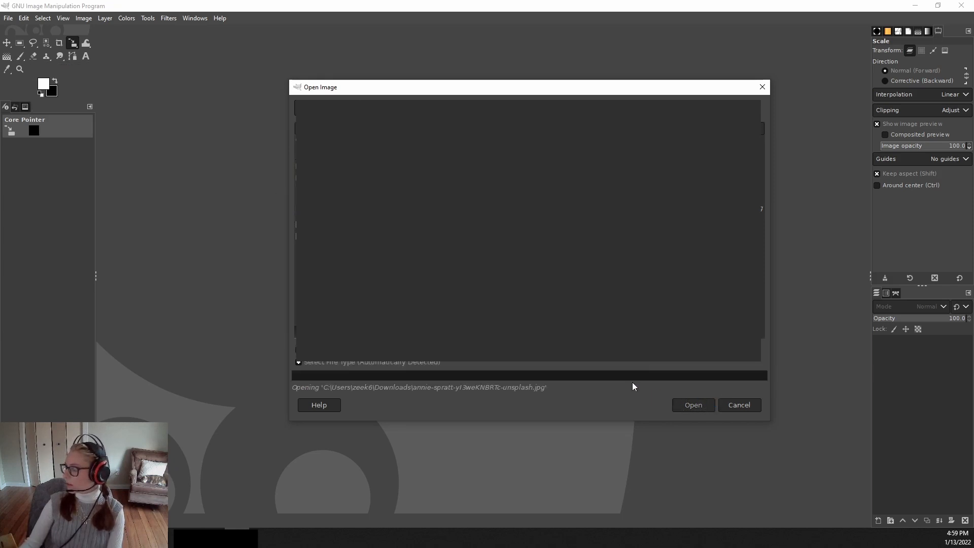
key(Return)
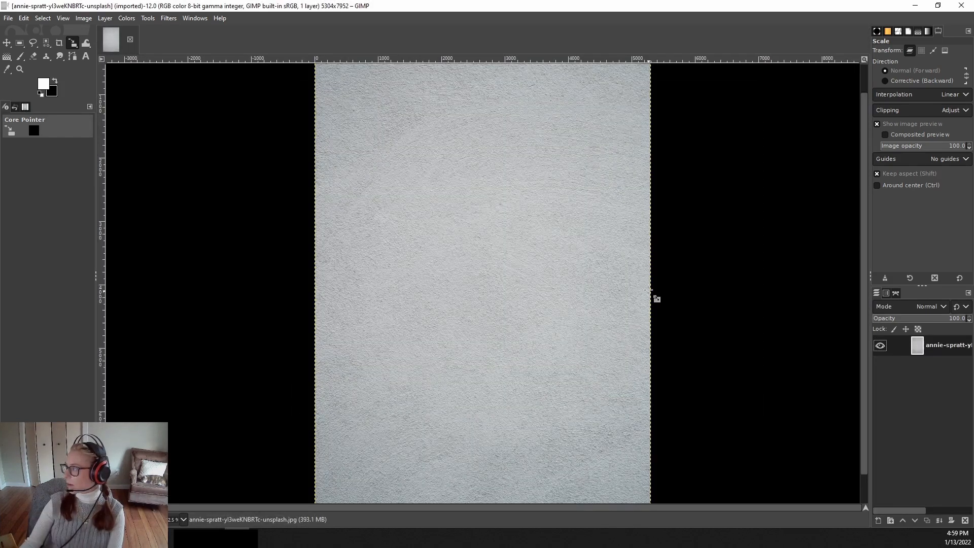
Step: Resize the wall texture's canvas to a height of 5500 px, keeping the 5304 px width, with a vertical offset of -1248 px
scroll(641, 269, down, 1)
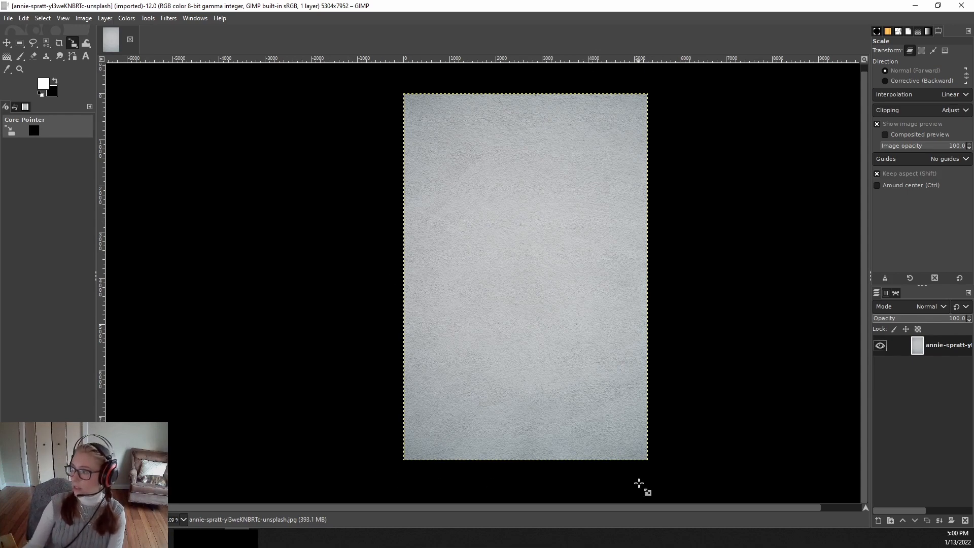
click(84, 19)
click(104, 107)
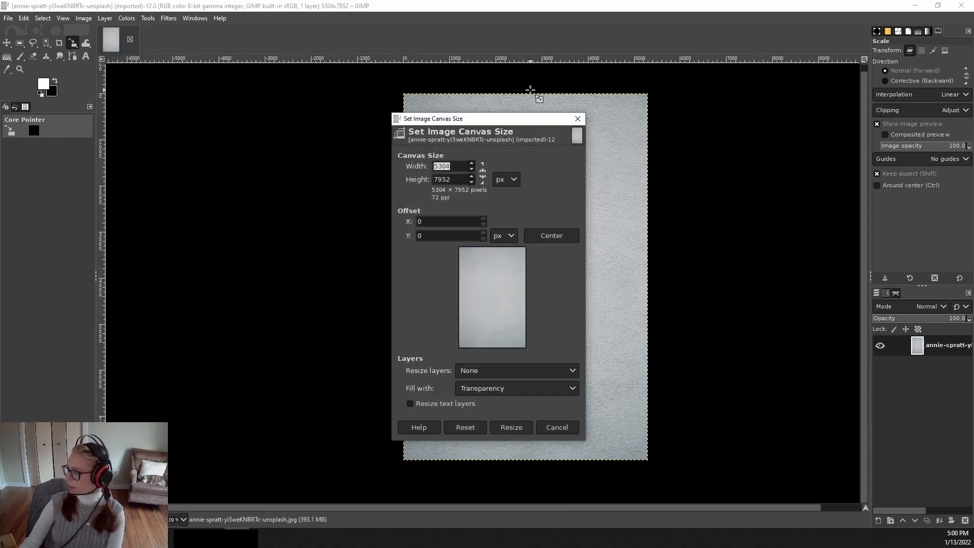
key(Tab)
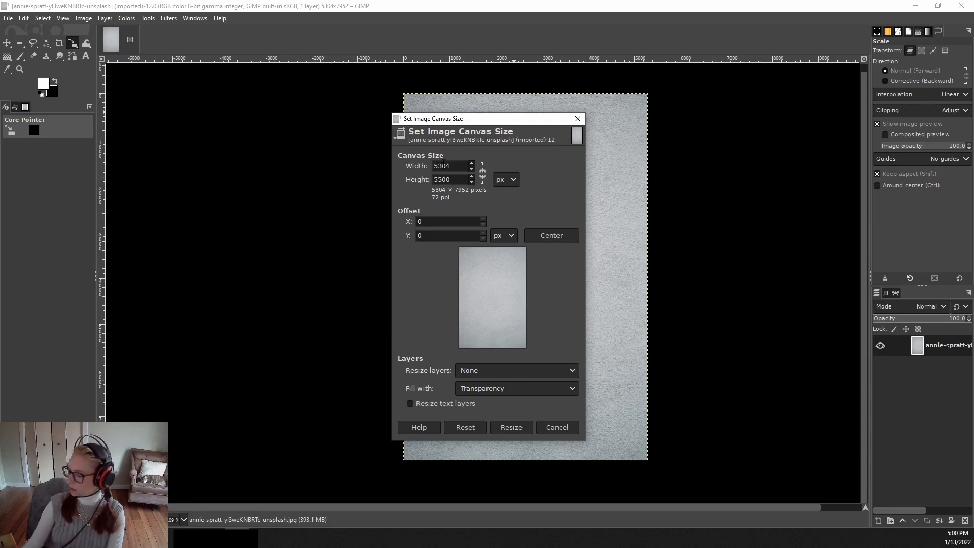
text(5500)
key(Return)
drag(504, 301, 502, 290)
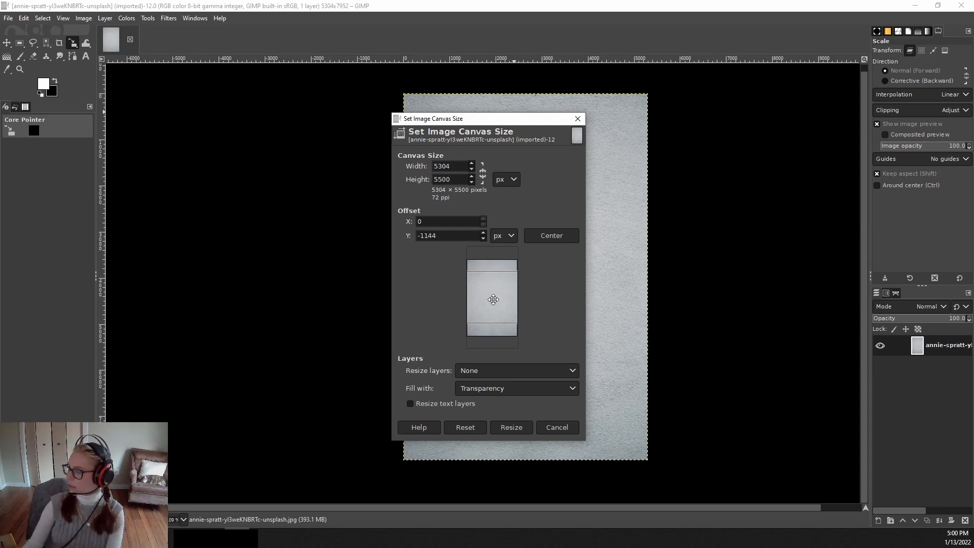
mouse_move(495, 280)
mouse_down()
mouse_move(493, 295)
mouse_move(493, 288)
mouse_up()
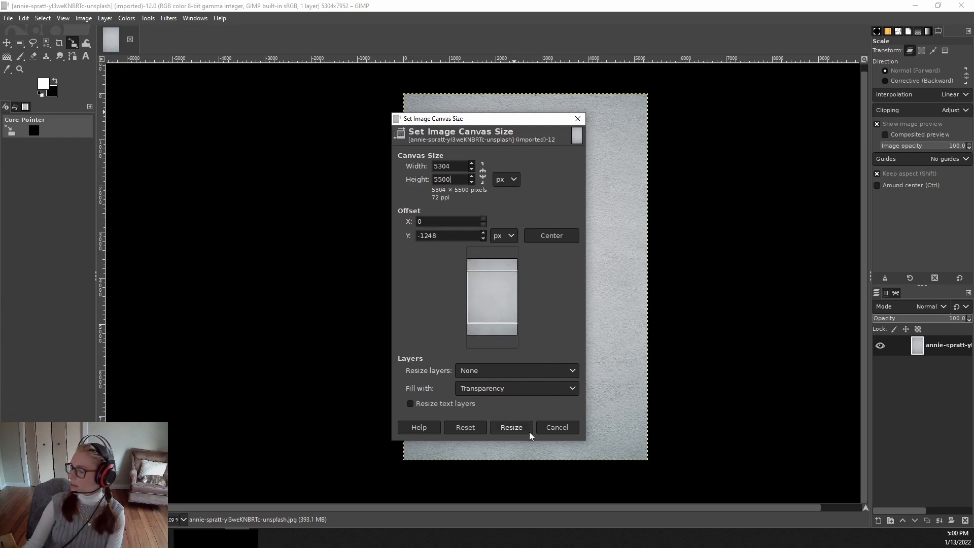
click(511, 428)
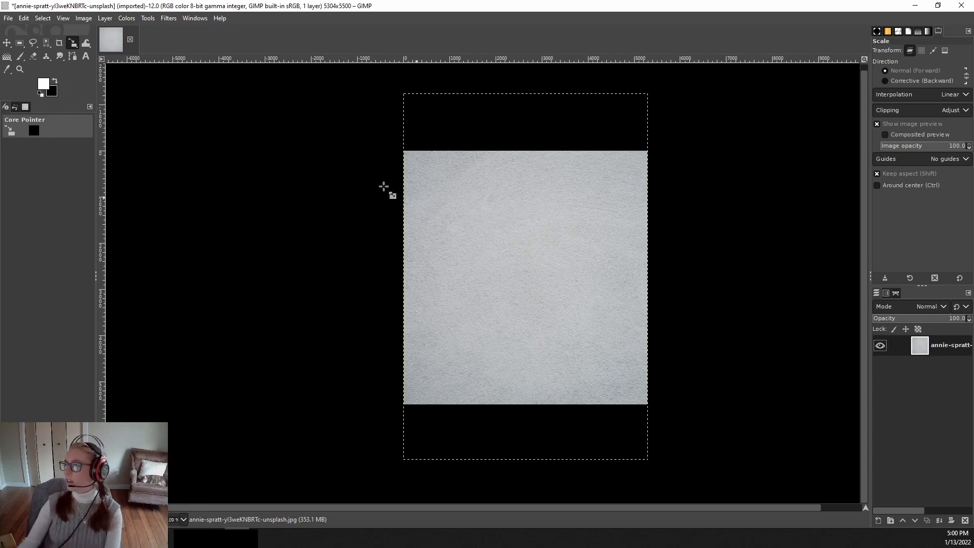
Step: Fit the wall texture layer to the image size and open the two flower photos as layers, converting both to the built-in sRGB profile
click(111, 18)
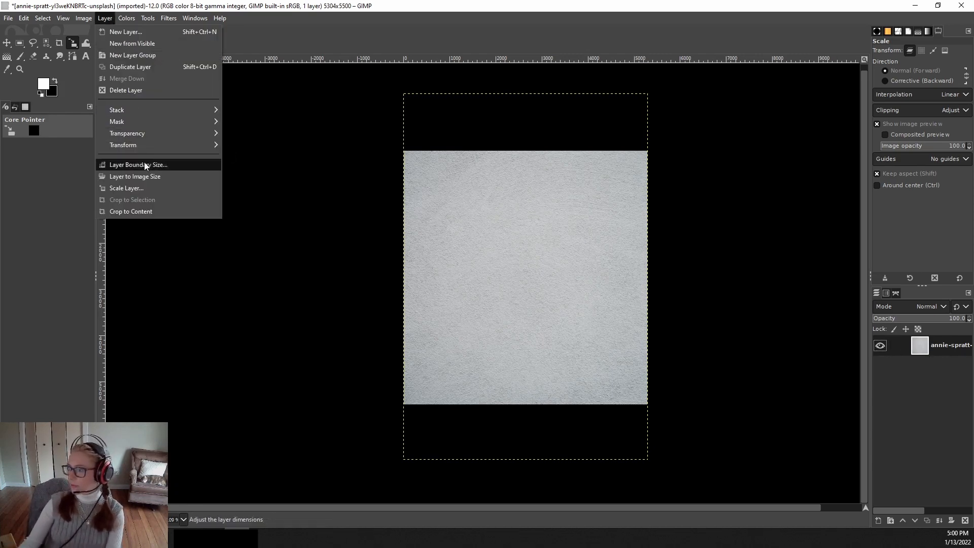
click(140, 176)
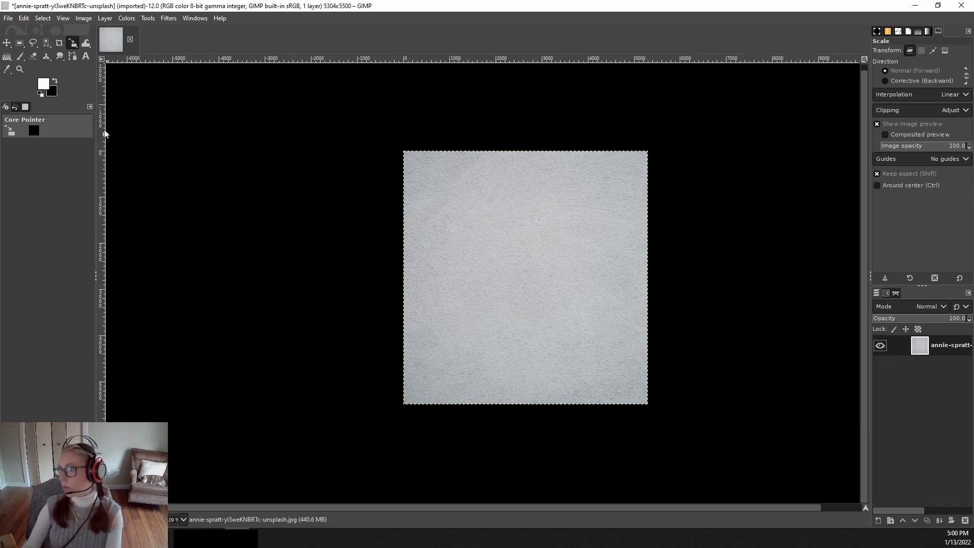
click(8, 18)
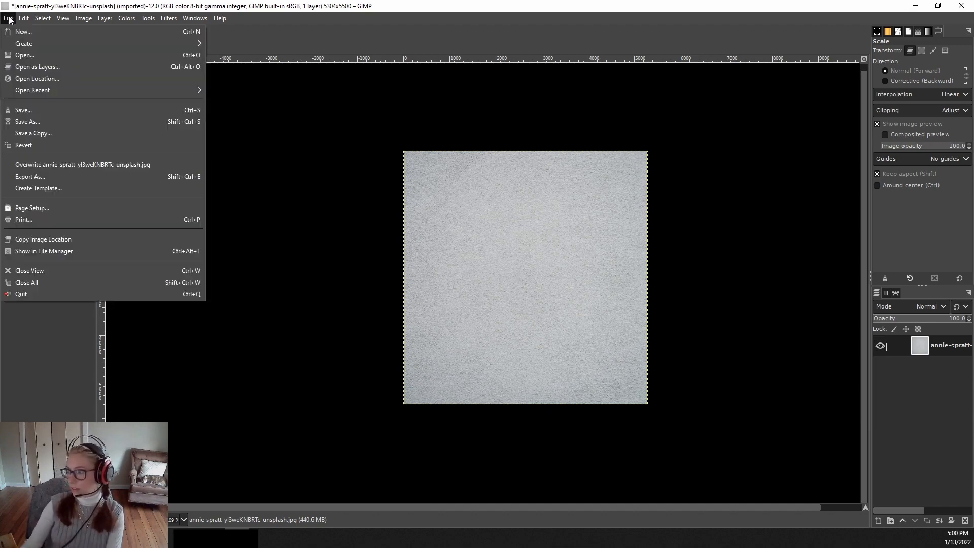
click(29, 67)
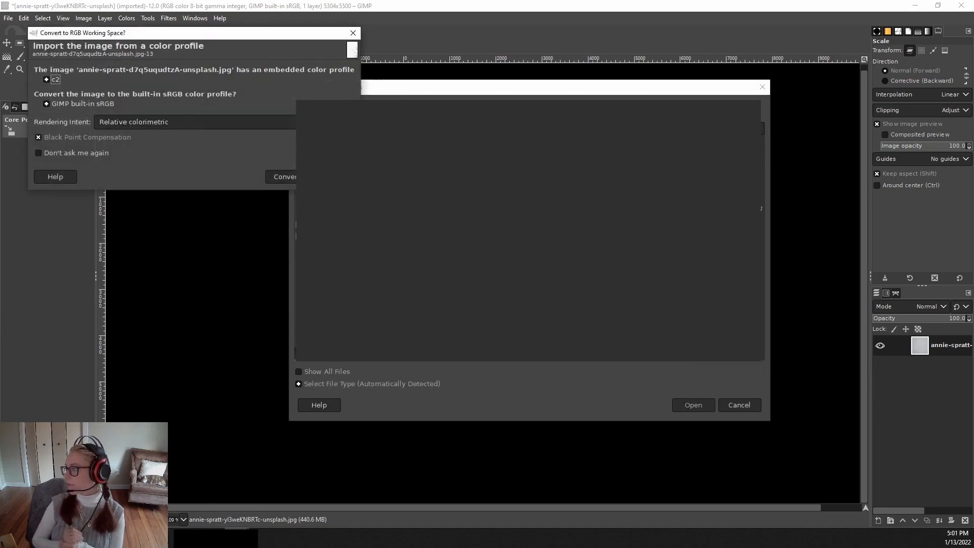
click(285, 176)
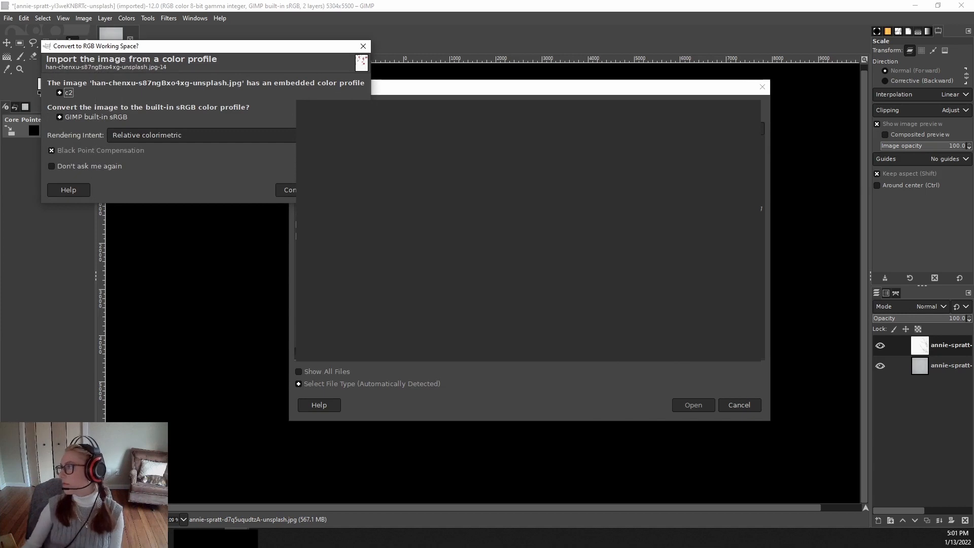
click(288, 190)
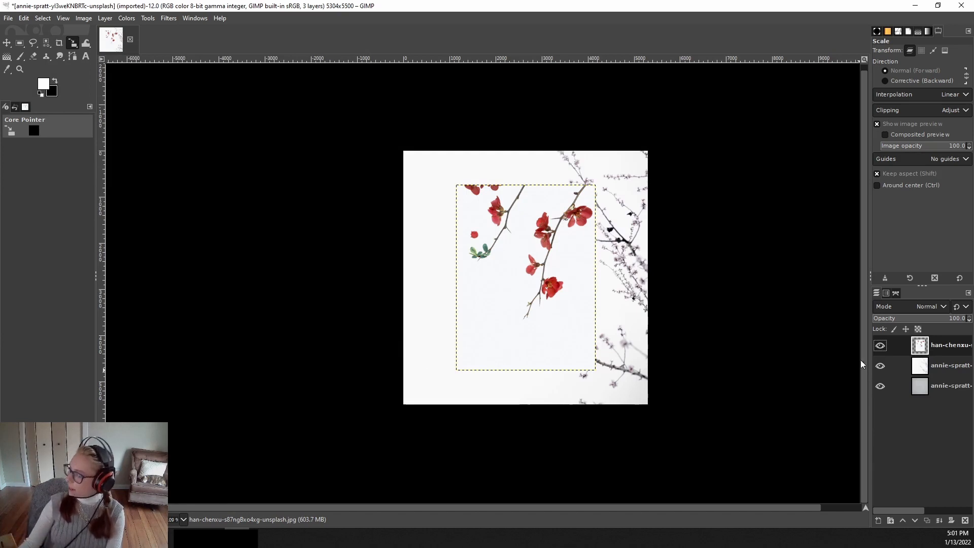
Step: Toggle the two flower layers' visibility to check each one, leaving the pink flowering tree layer hidden and the red flowers shown
click(880, 348)
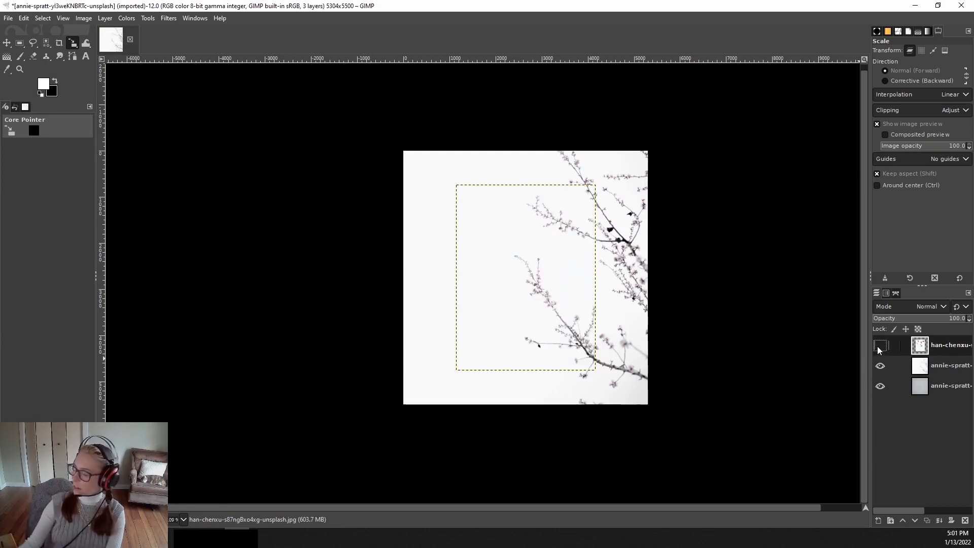
click(882, 365)
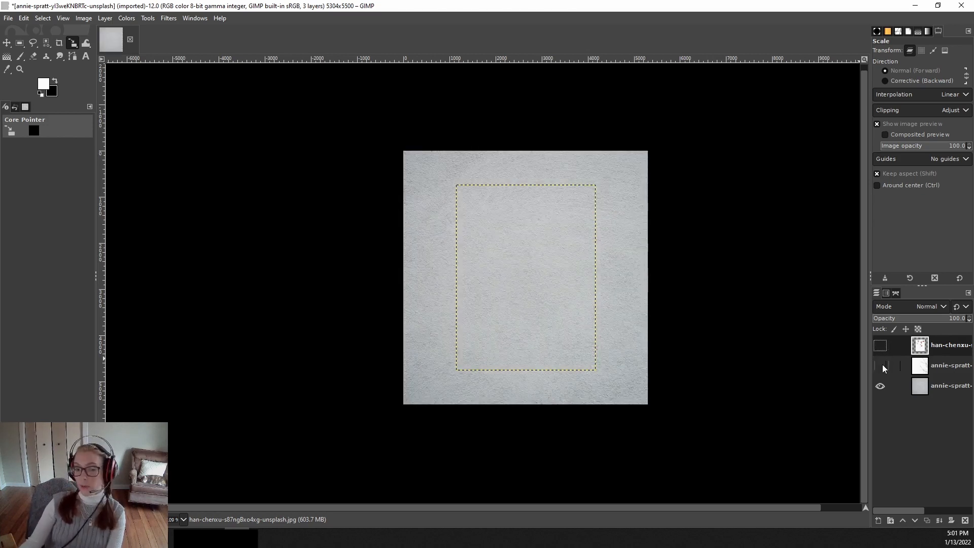
click(882, 364)
click(880, 346)
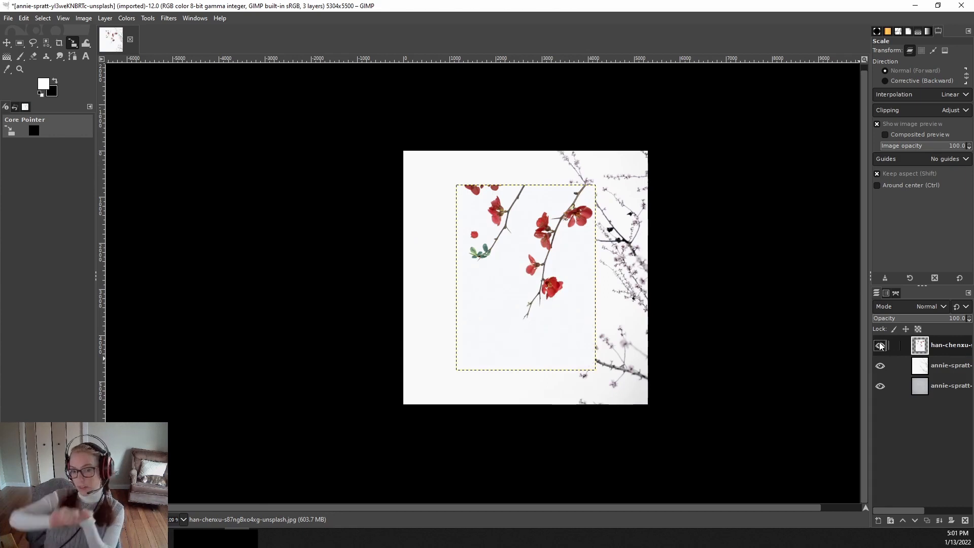
click(884, 370)
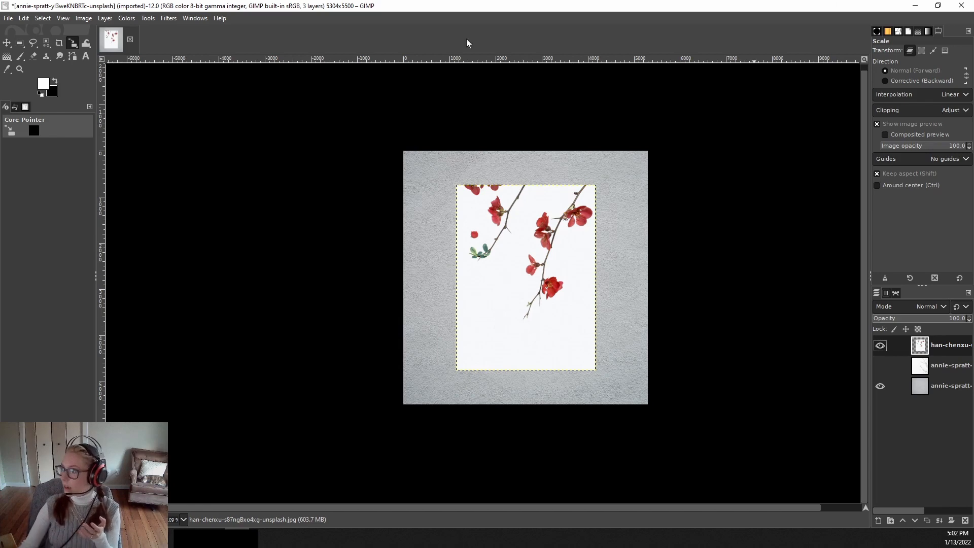
click(40, 18)
mouse_move(64, 20)
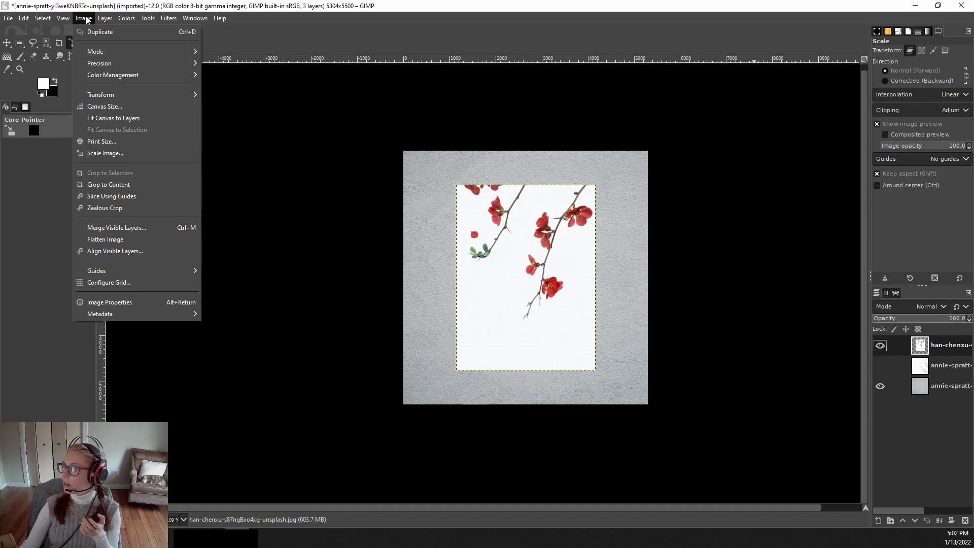
mouse_move(125, 19)
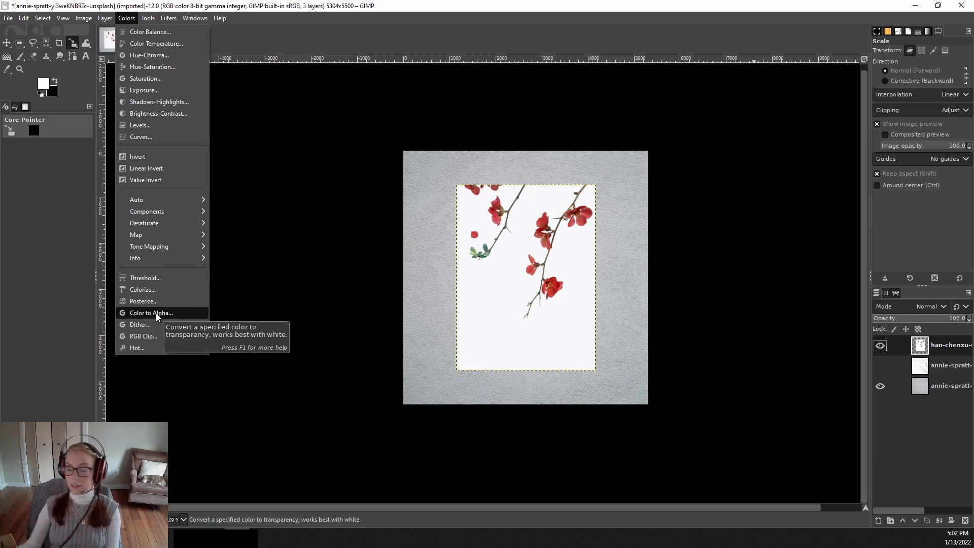
click(881, 363)
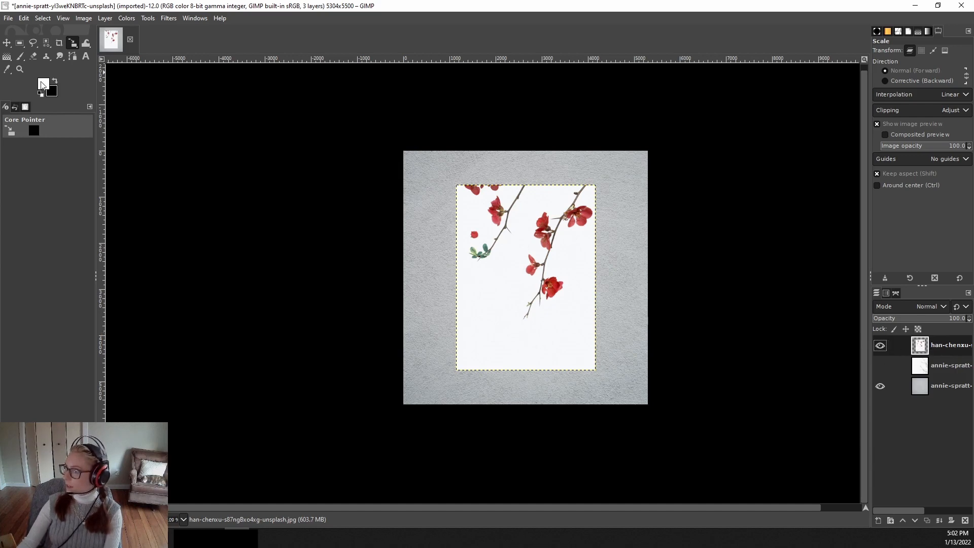
Step: Select the red-flower layer's white background by color and delete it to transparency after adding an alpha channel to the layer
click(44, 19)
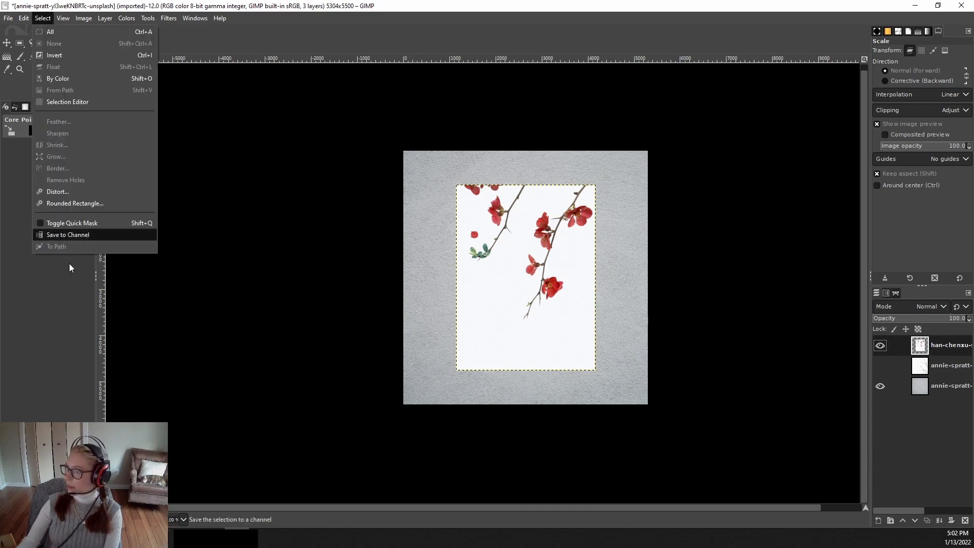
click(67, 76)
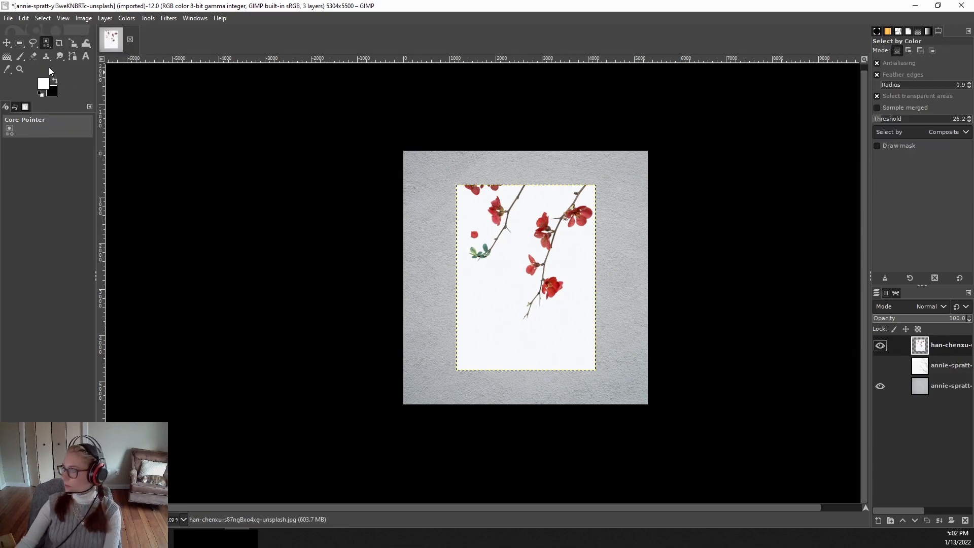
click(483, 304)
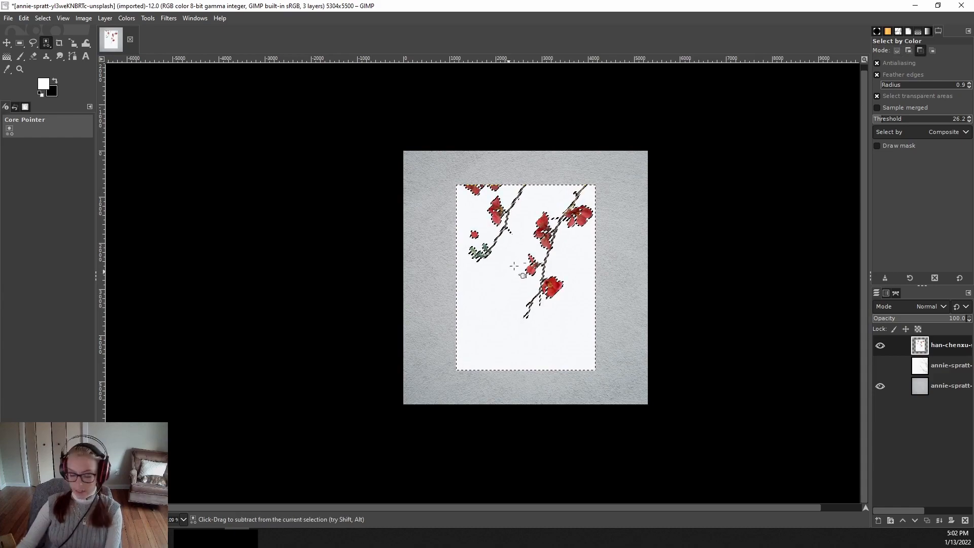
ctrl+scroll(484, 298, up, 3)
ctrl+scroll(462, 256, down, 2)
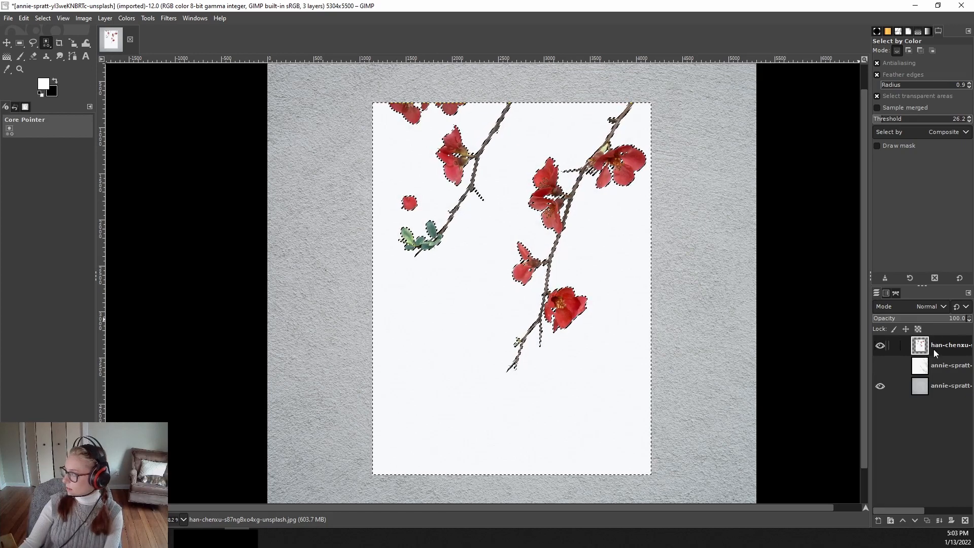
right_click(905, 344)
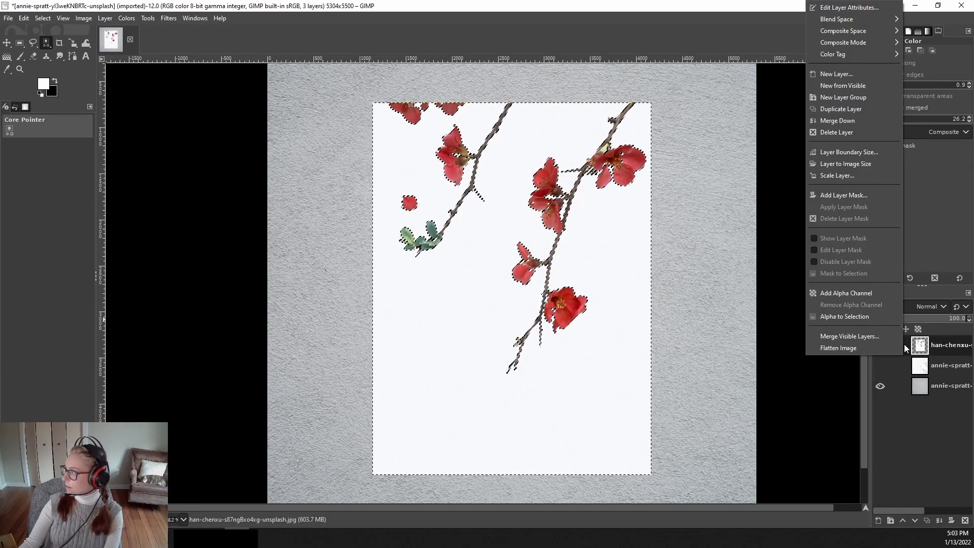
click(851, 294)
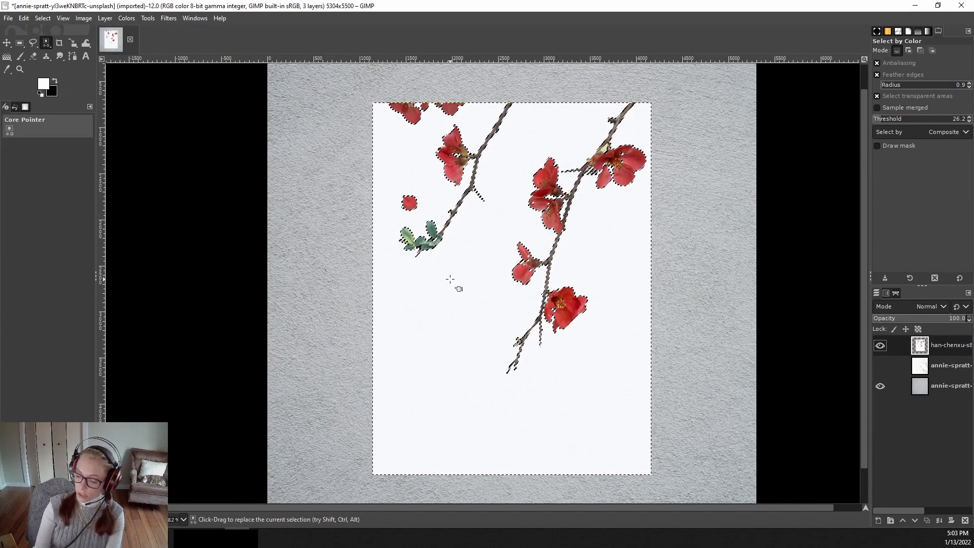
key(Delete)
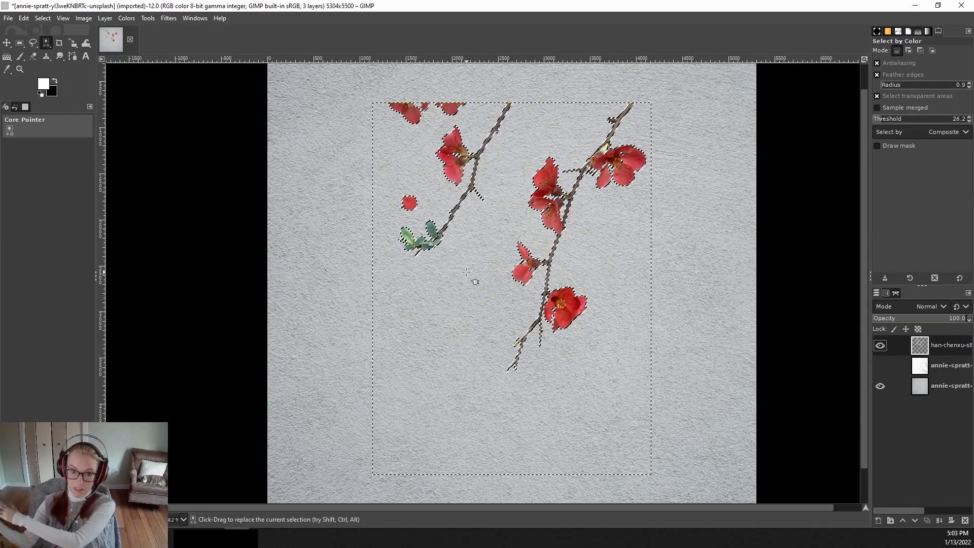
Step: Invert the selection to cover the red flowers and branches, and clear the selection
click(43, 19)
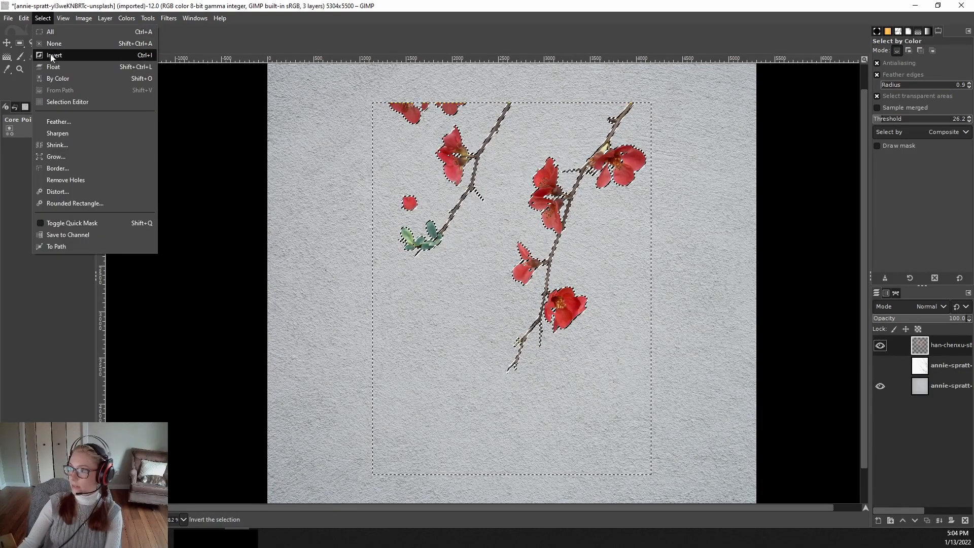
click(51, 55)
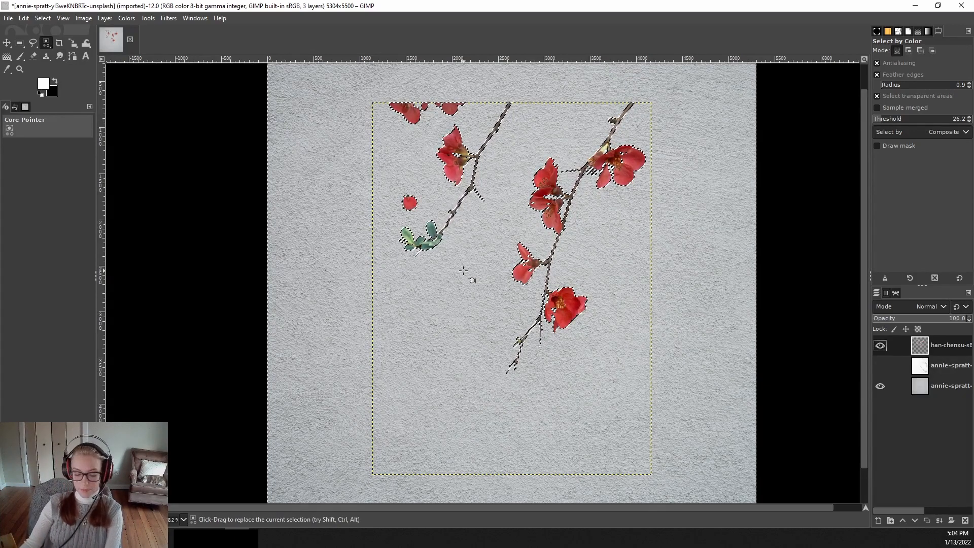
key(ctrl+shift+a)
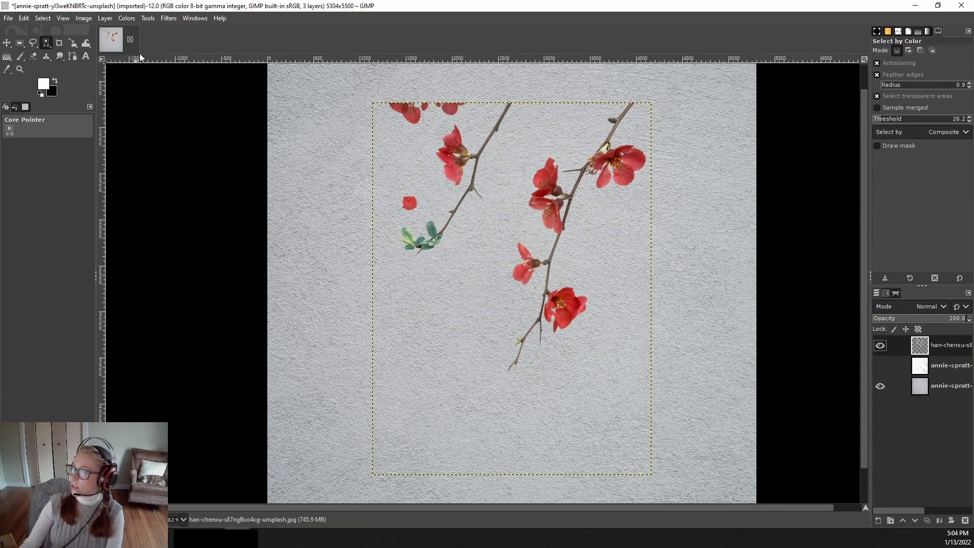
Step: Select the red flowers and branches from the layer's alpha and invert the selection
click(109, 19)
mouse_move(129, 136)
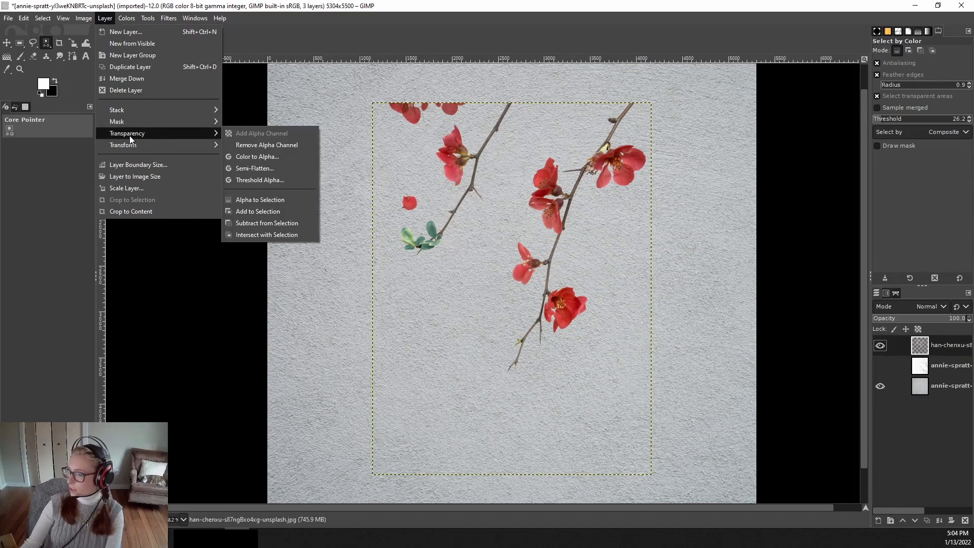
click(254, 199)
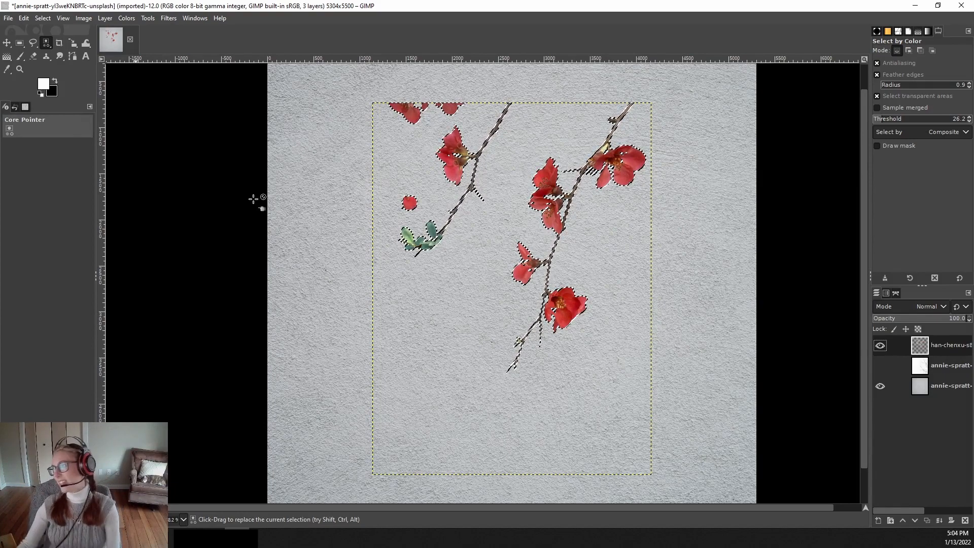
click(38, 22)
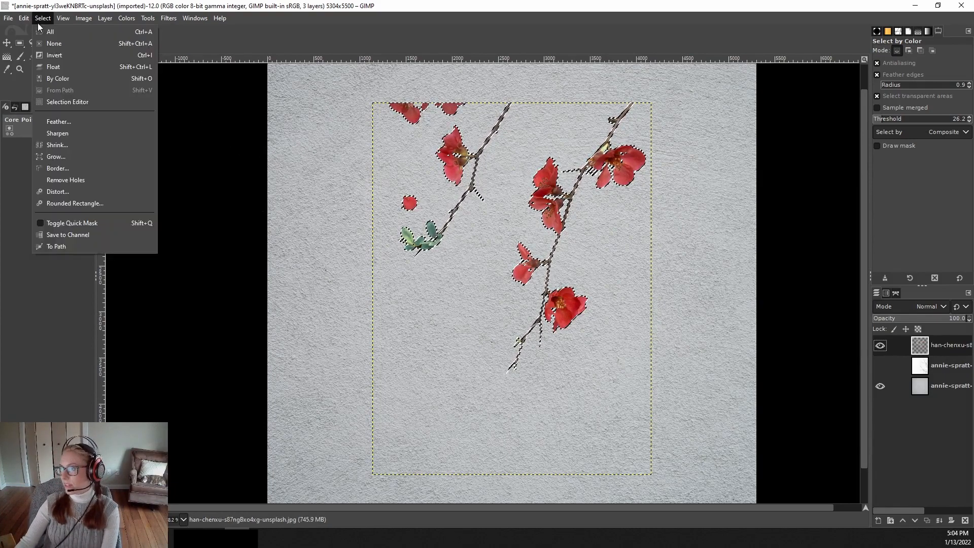
click(47, 54)
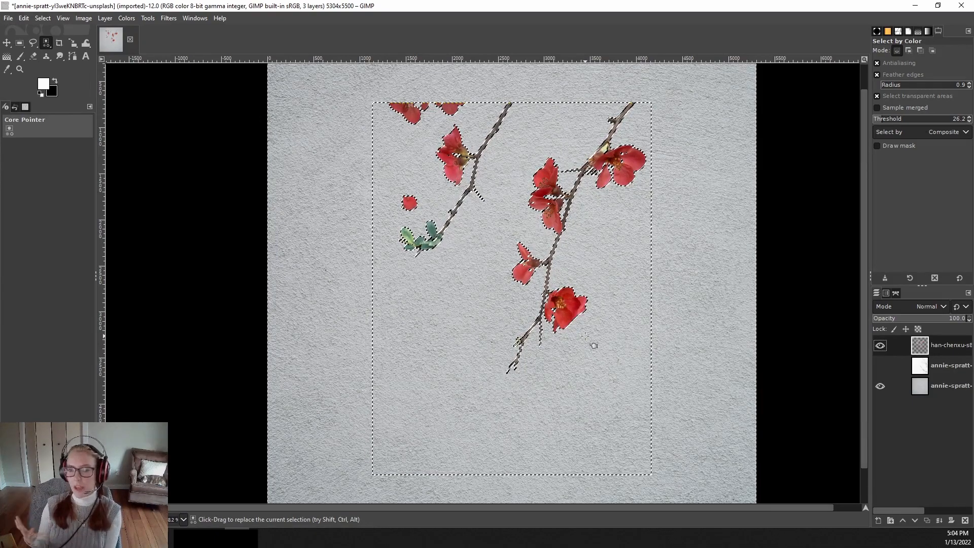
Step: Set the background color to dark grey 1f1f1f
click(54, 92)
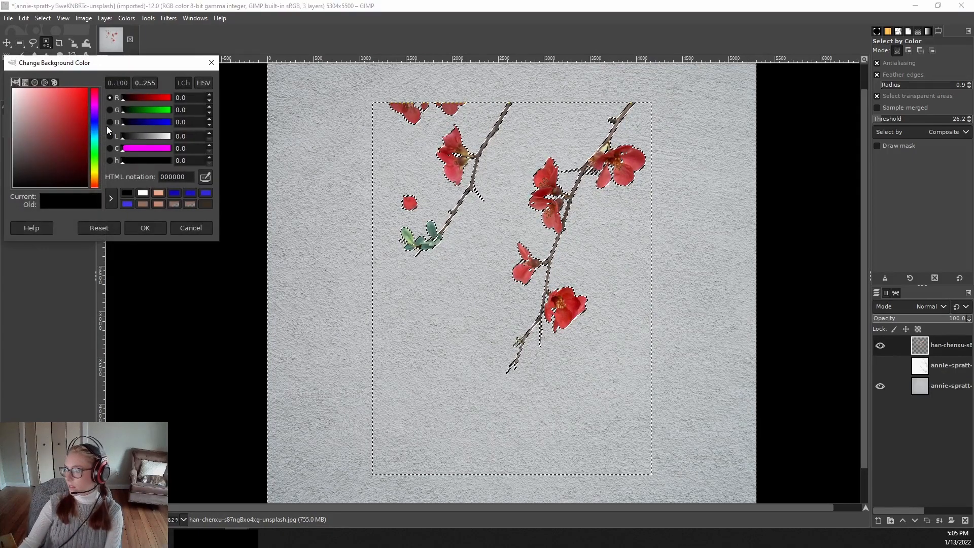
drag(123, 138, 129, 138)
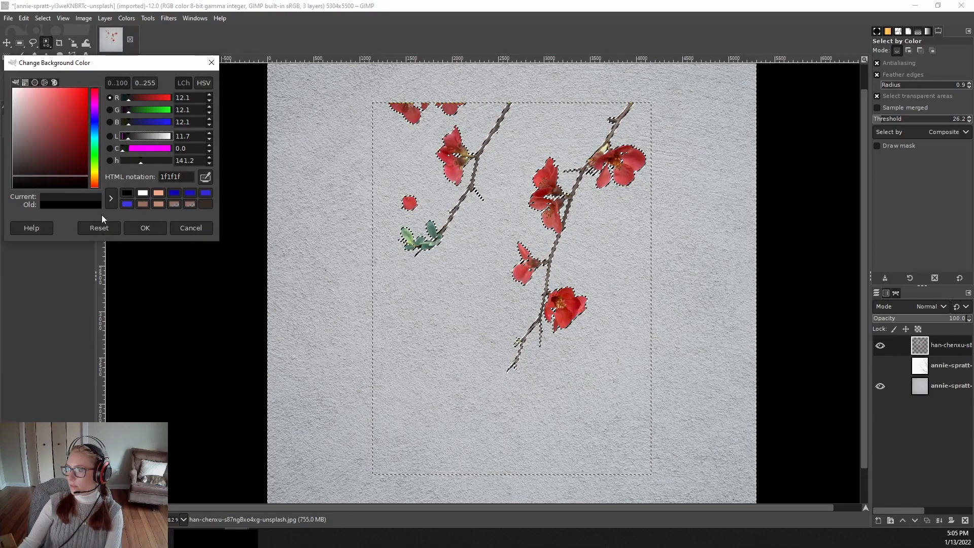
click(144, 226)
click(51, 92)
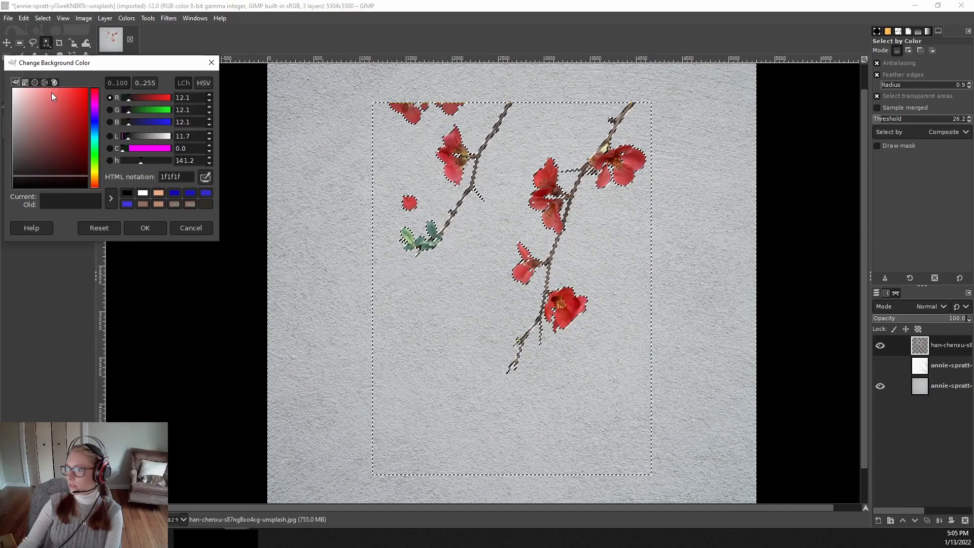
click(144, 228)
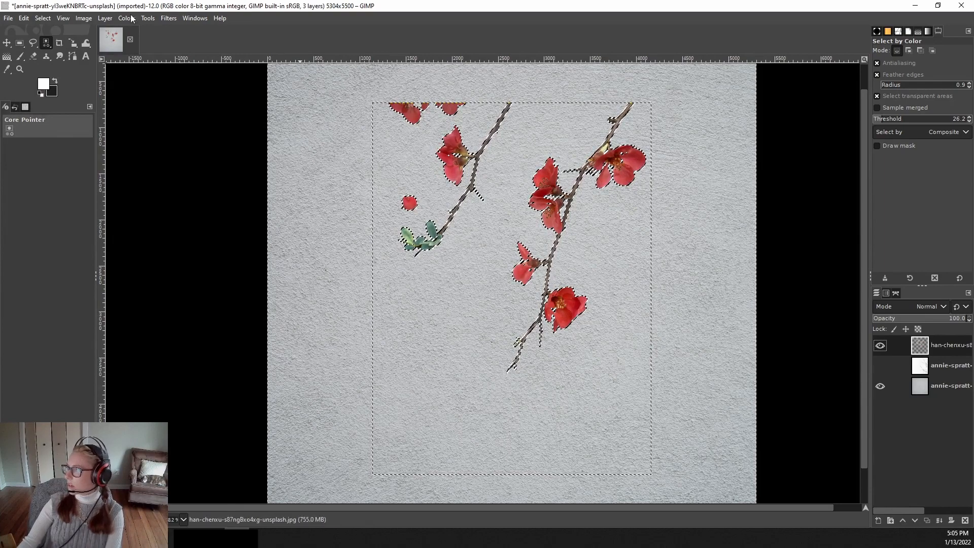
click(26, 18)
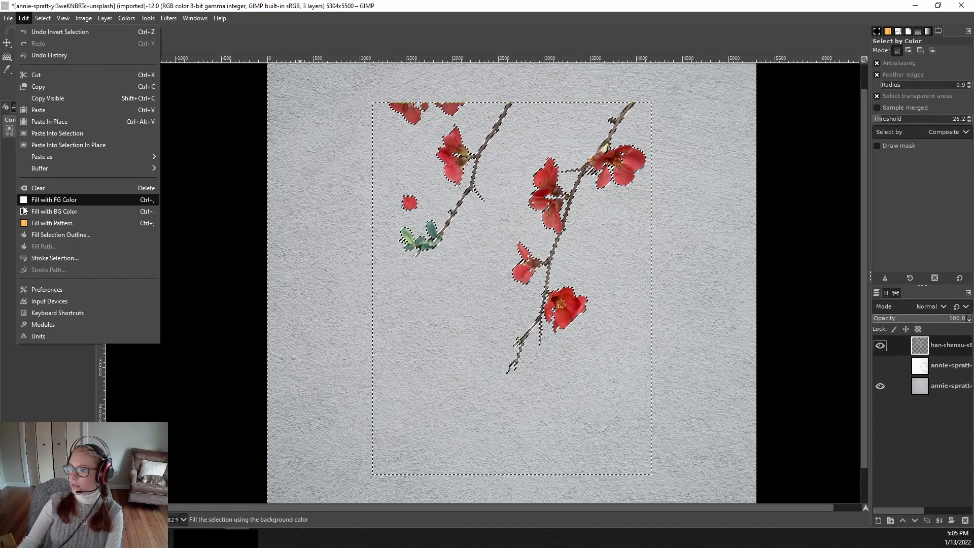
click(10, 162)
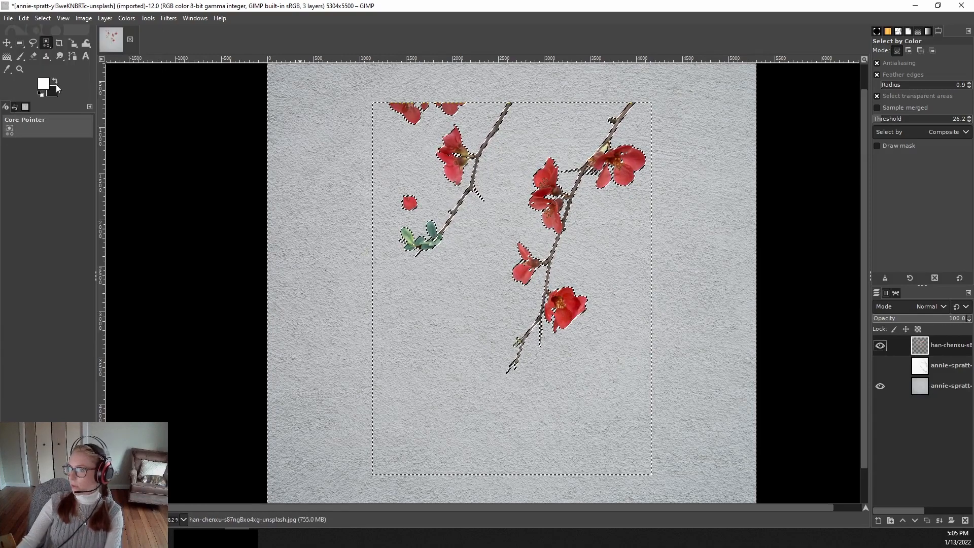
Step: Set the background color to red ce2828
click(54, 90)
click(74, 107)
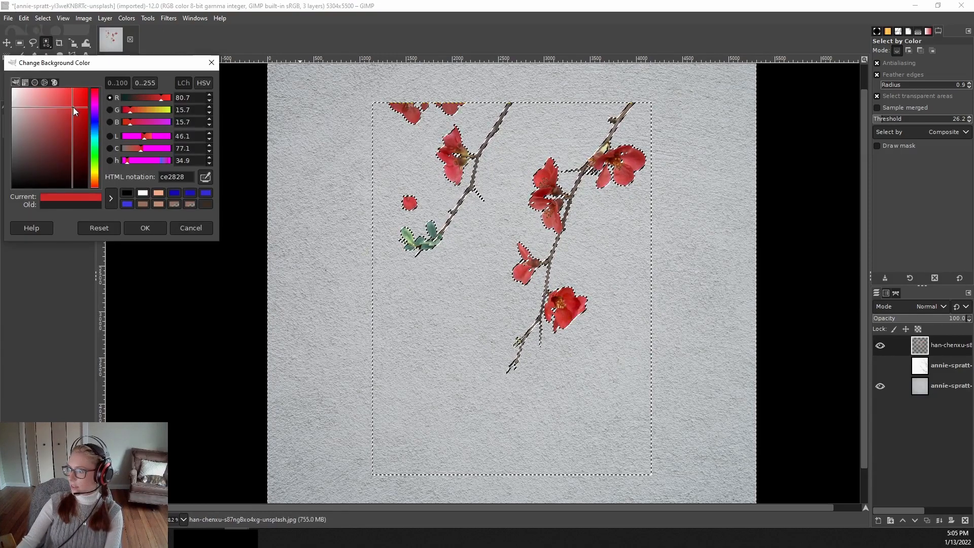
click(142, 229)
click(23, 18)
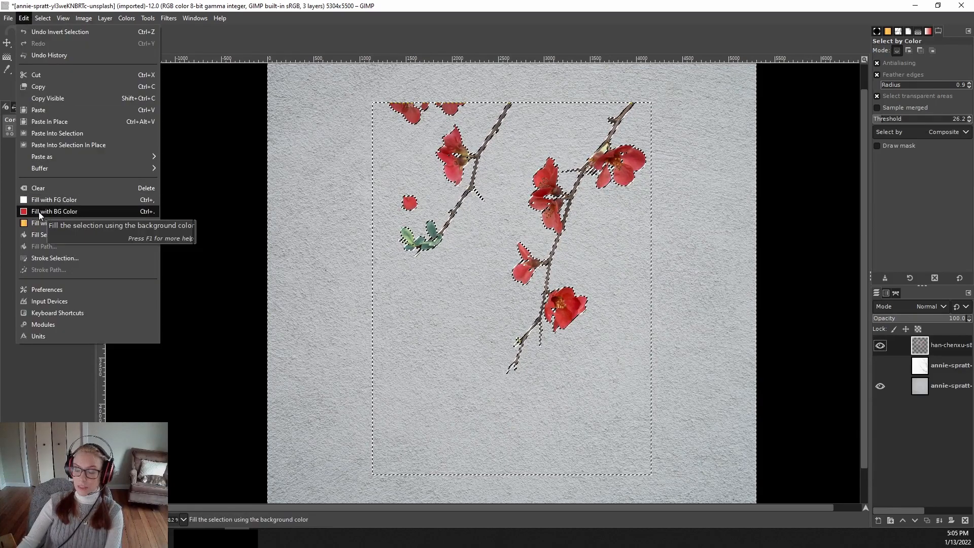
click(12, 187)
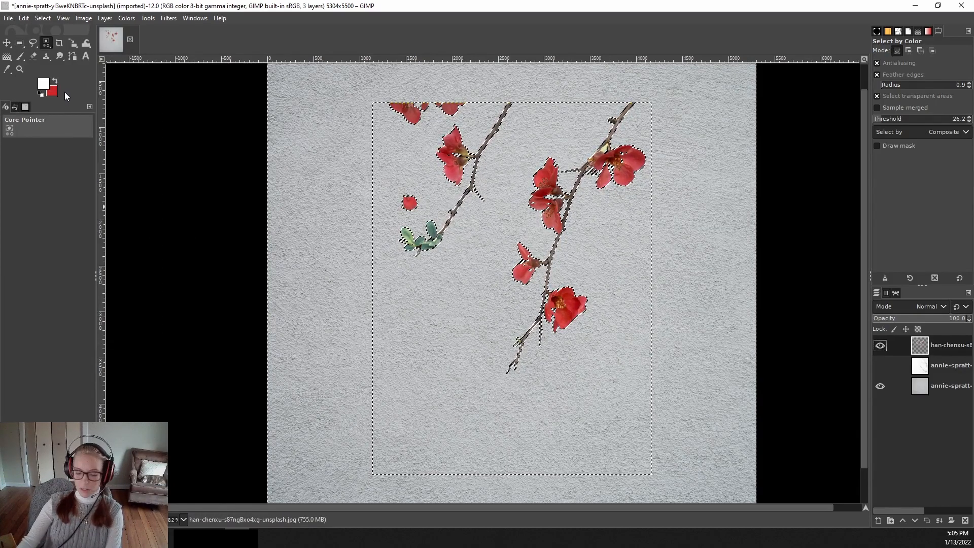
key(ctrl+shift+a)
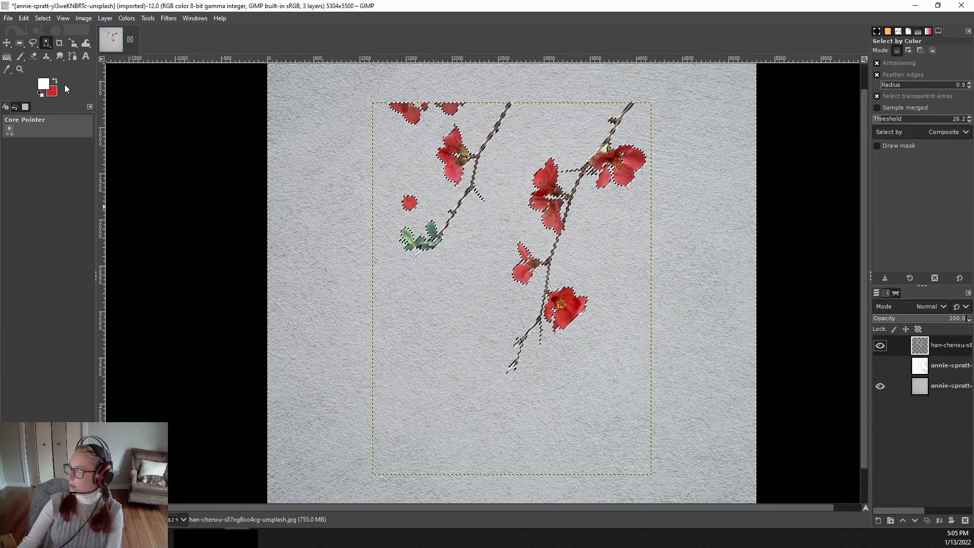
Step: Set the background color to a near-black shade
click(52, 92)
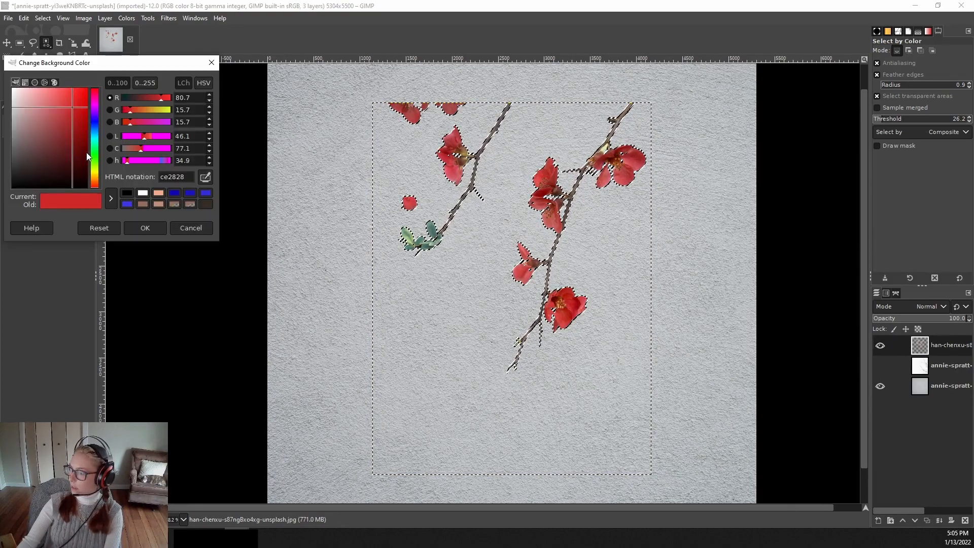
drag(72, 107, 20, 179)
click(145, 228)
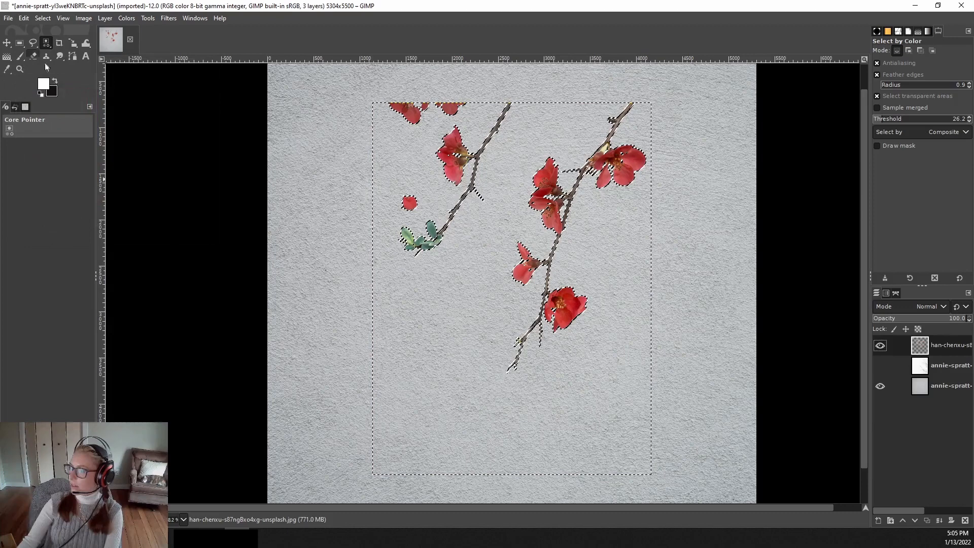
Step: Try filling the selected area around the flowers with the background color, and undo the fill
click(23, 20)
click(40, 208)
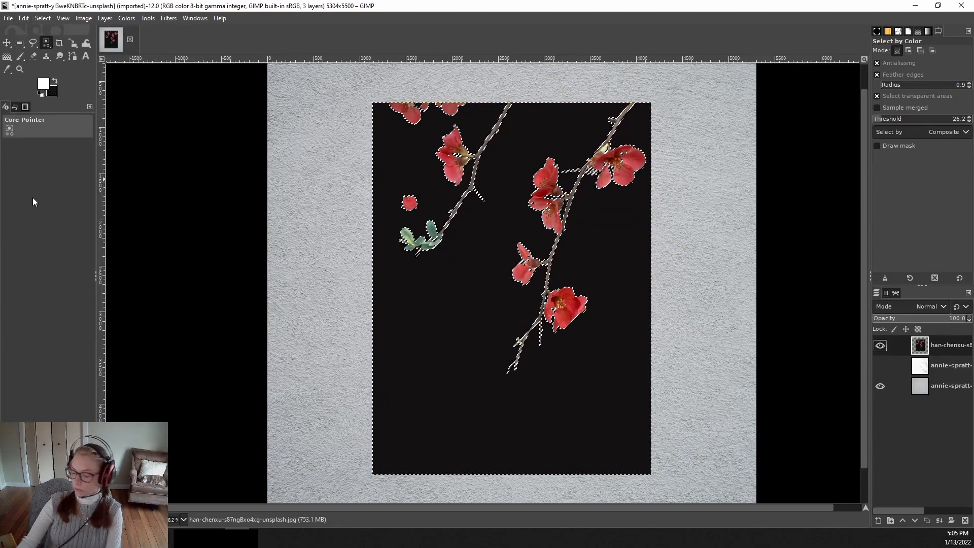
key(ctrl+z)
Step: Invert the selection to fill the flowers and branches with the near-black background color, and clear the selection
click(41, 19)
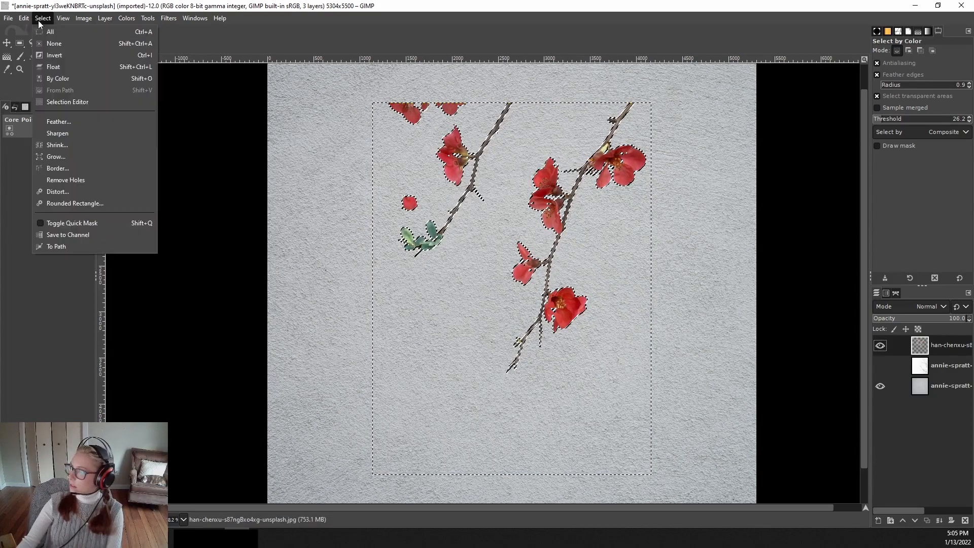
click(48, 50)
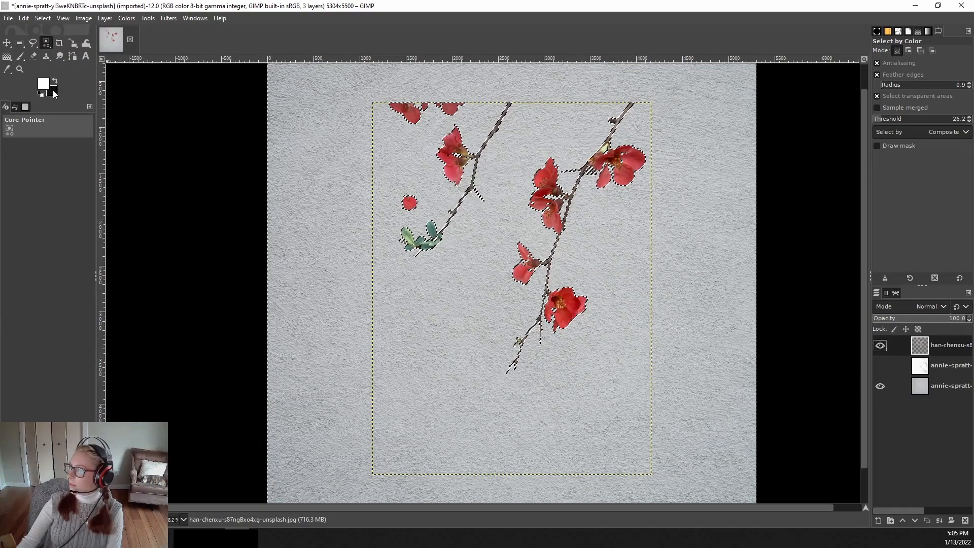
click(24, 18)
click(43, 209)
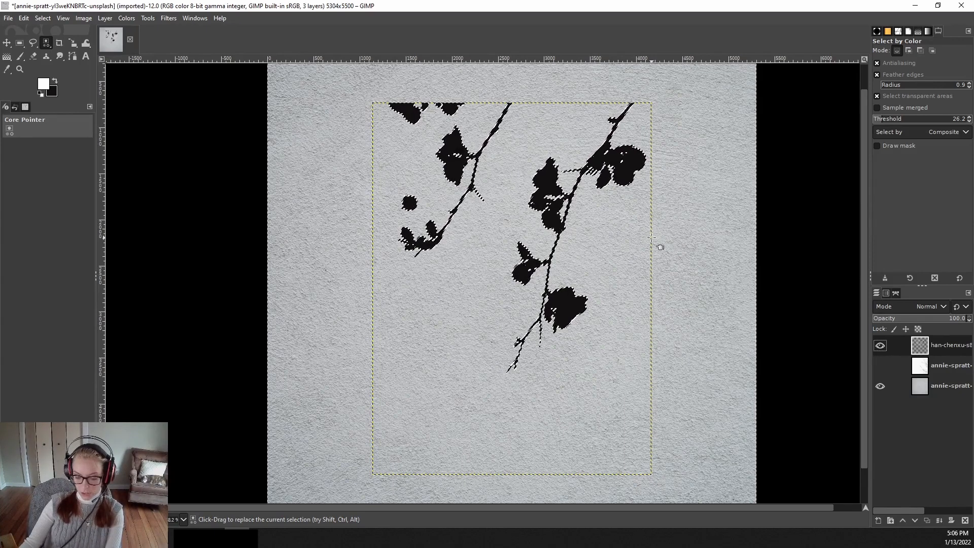
key(ctrl+shift+a)
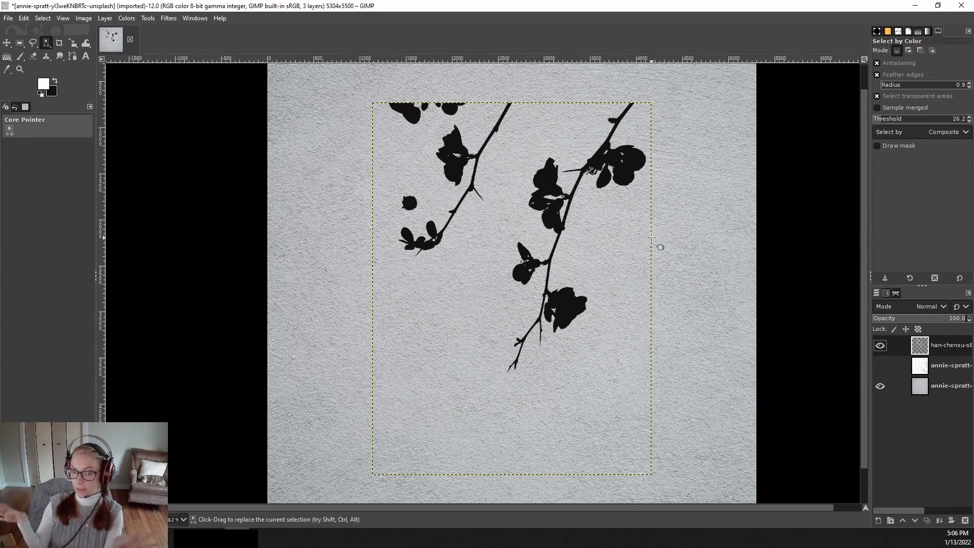
Step: Start scaling the black flower silhouette layer with the Scale tool
scroll(691, 268, down, 1)
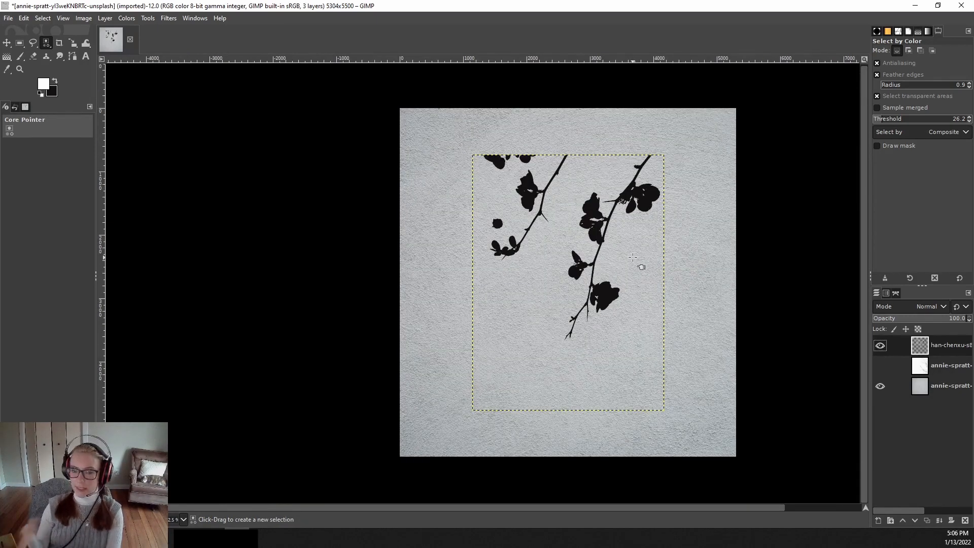
key(shift+s)
click(536, 309)
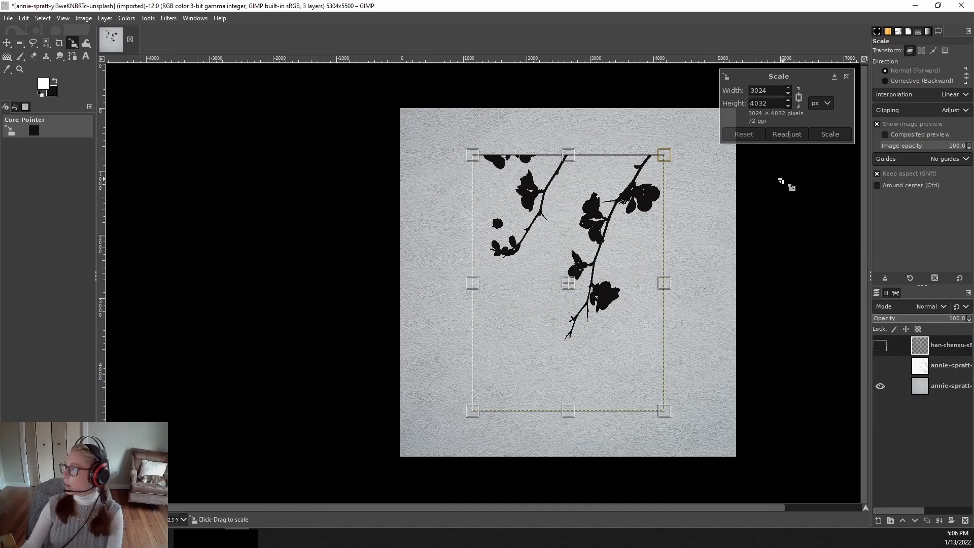
Step: Try to scale the silhouette layer with its width and height unlinked, and undo the distortion
click(800, 99)
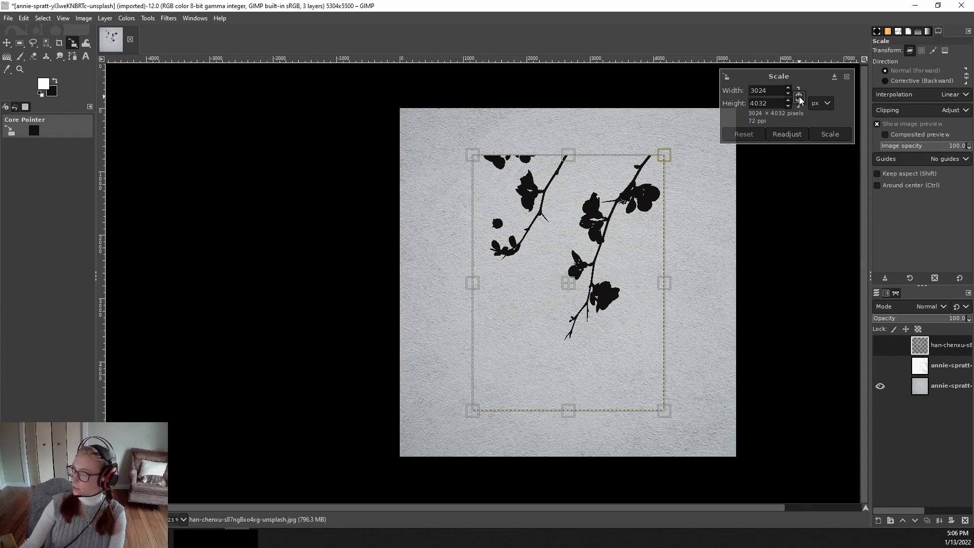
drag(660, 397, 508, 392)
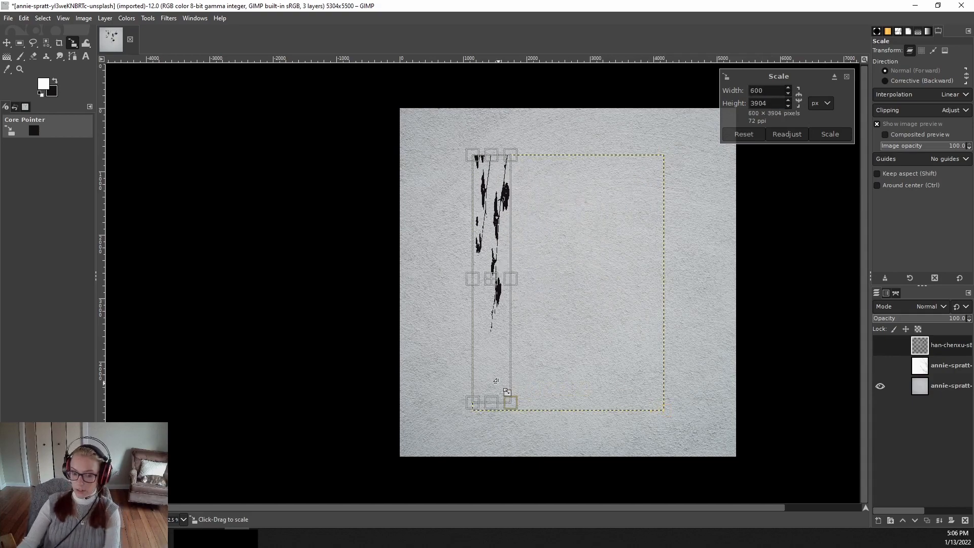
key(ctrl+z)
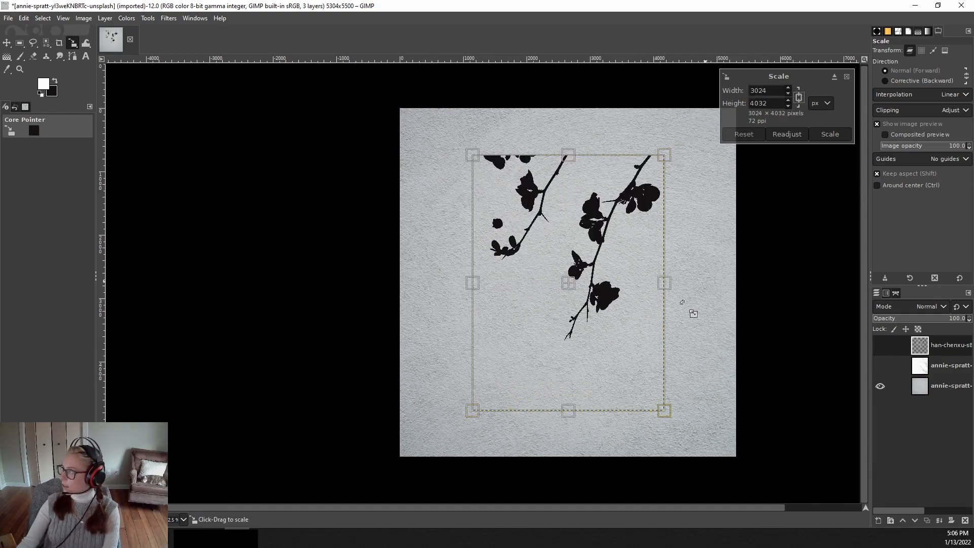
Step: Scale the silhouette layer proportionally to about 4383 × 5844 px and place it against the wall image's upper-right corner
drag(661, 167, 702, 131)
drag(524, 347, 474, 412)
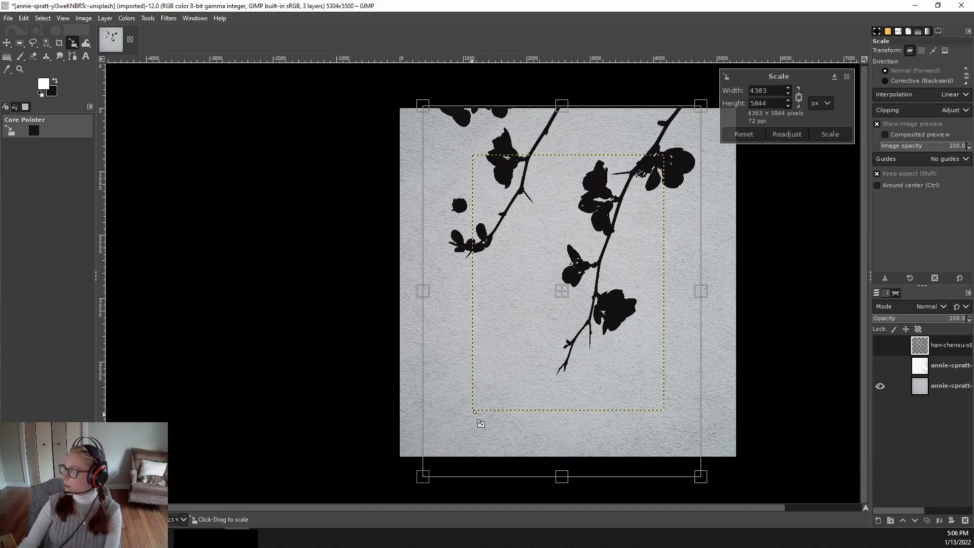
mouse_move(594, 310)
mouse_down()
mouse_move(611, 317)
mouse_move(592, 303)
mouse_move(607, 303)
mouse_up()
click(830, 134)
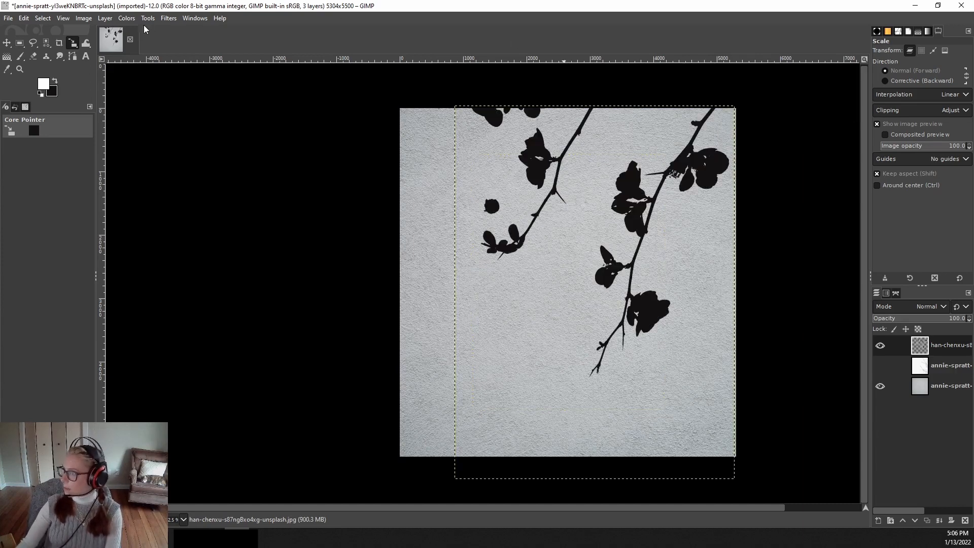
Step: Resize the silhouette layer's boundary to the image size and open the Gaussian Blur filter for it
click(105, 18)
click(130, 175)
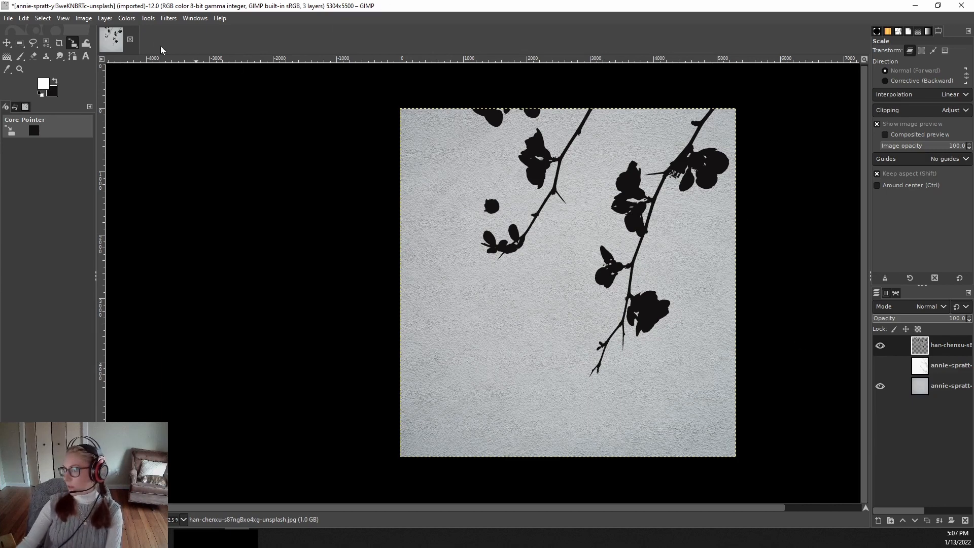
click(167, 19)
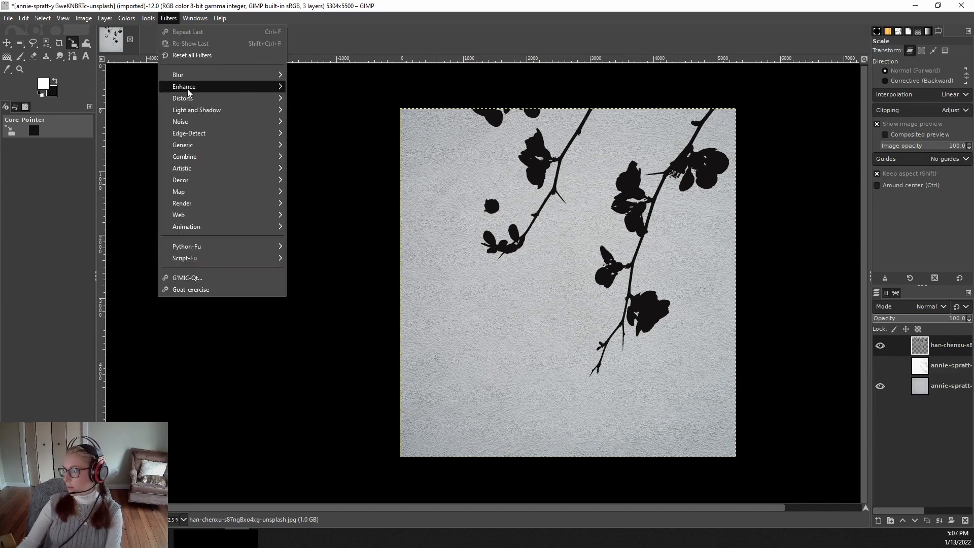
mouse_move(196, 76)
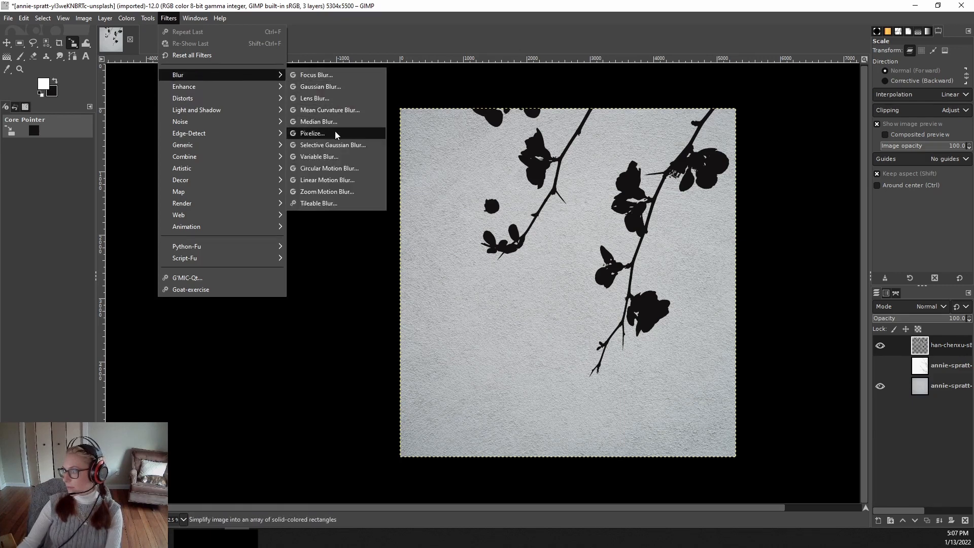
click(325, 87)
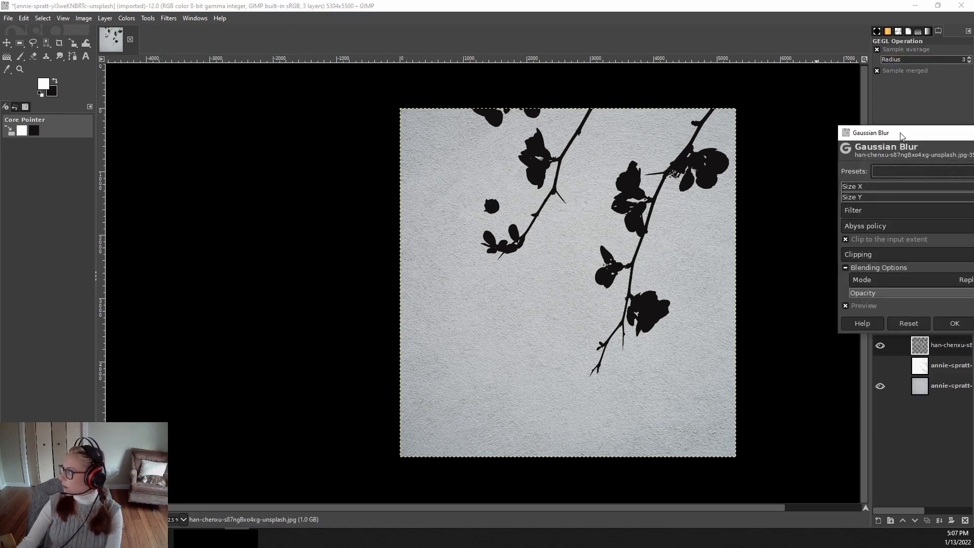
drag(903, 134, 280, 145)
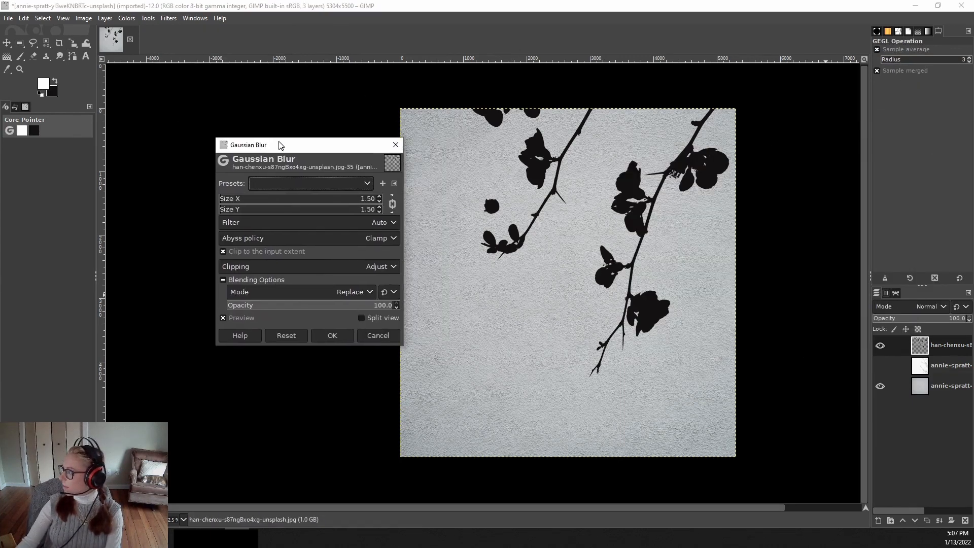
Step: Apply a Gaussian blur of size 50.76 in X and Y to the flower silhouette layer
click(221, 204)
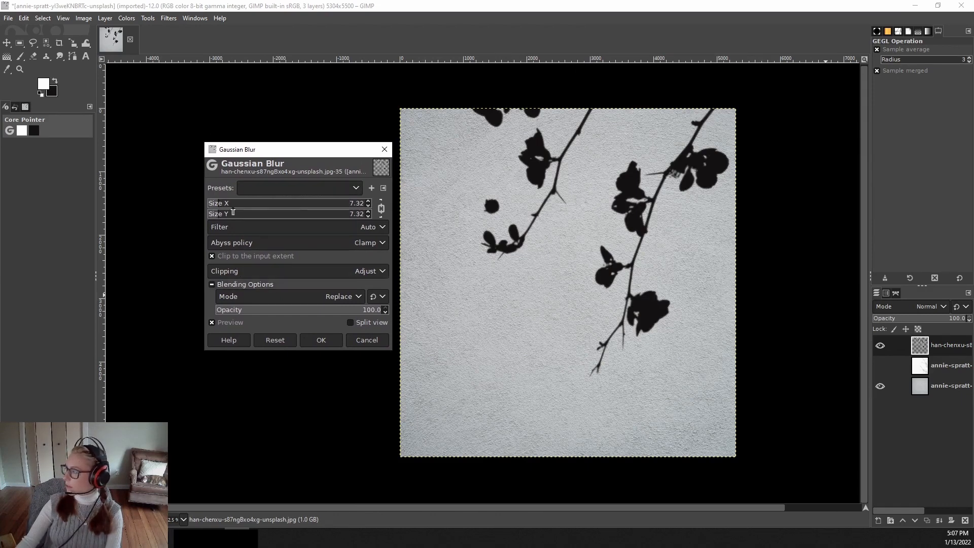
click(252, 208)
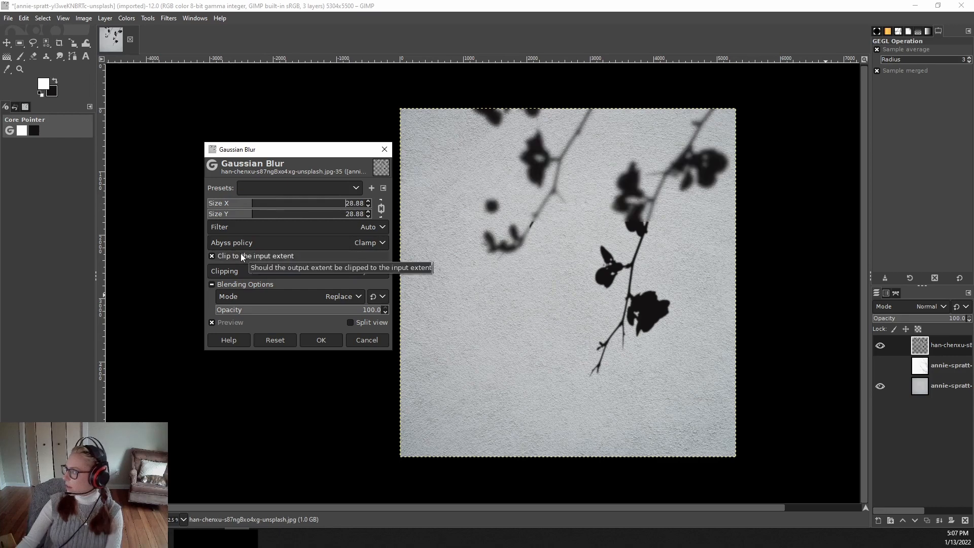
click(274, 203)
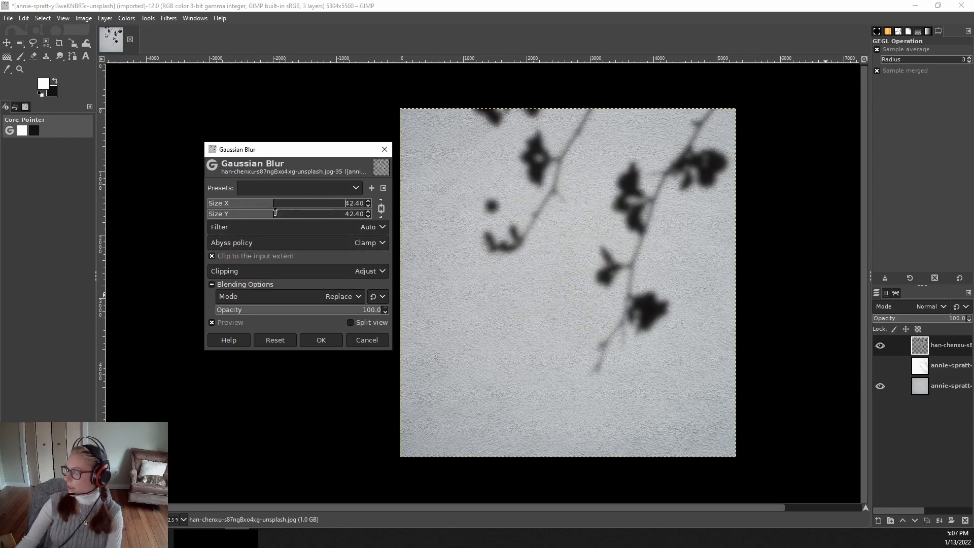
click(338, 205)
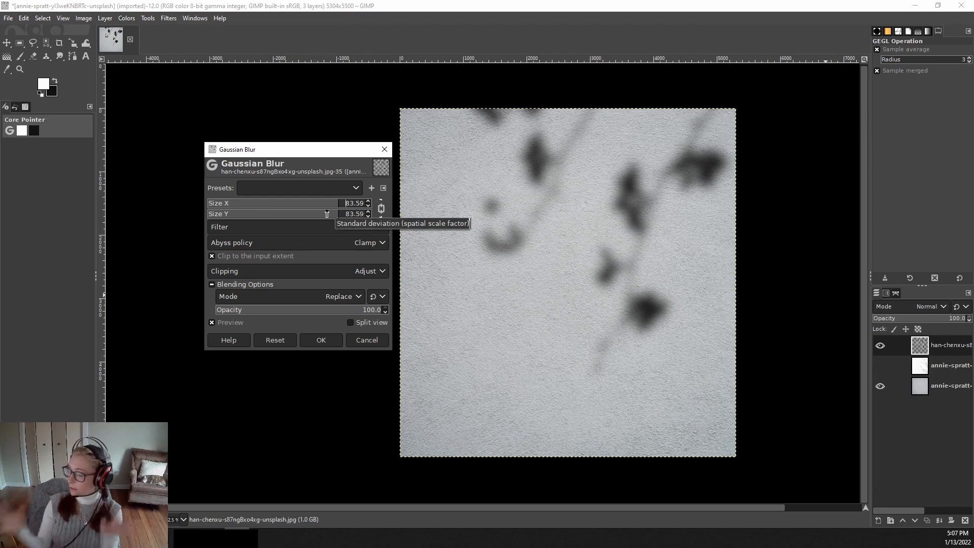
click(285, 208)
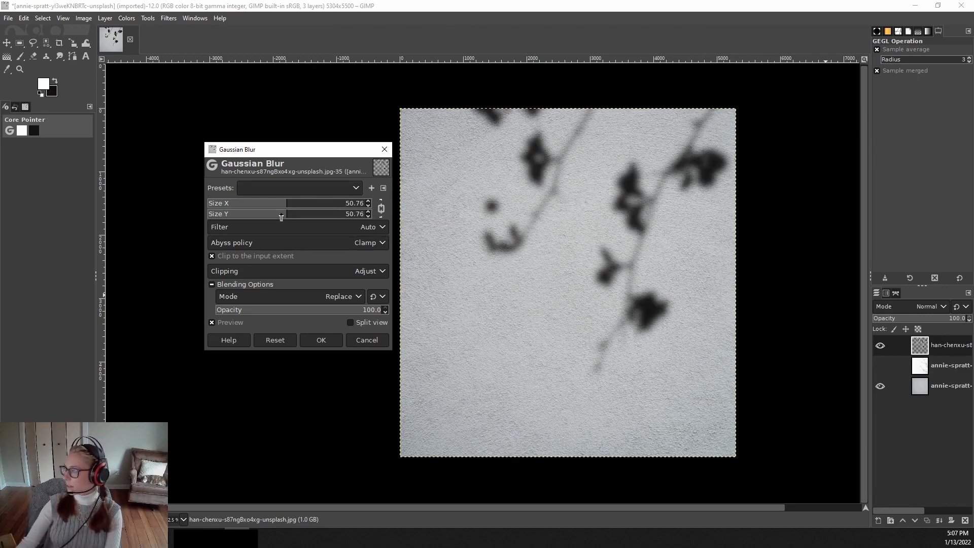
click(277, 205)
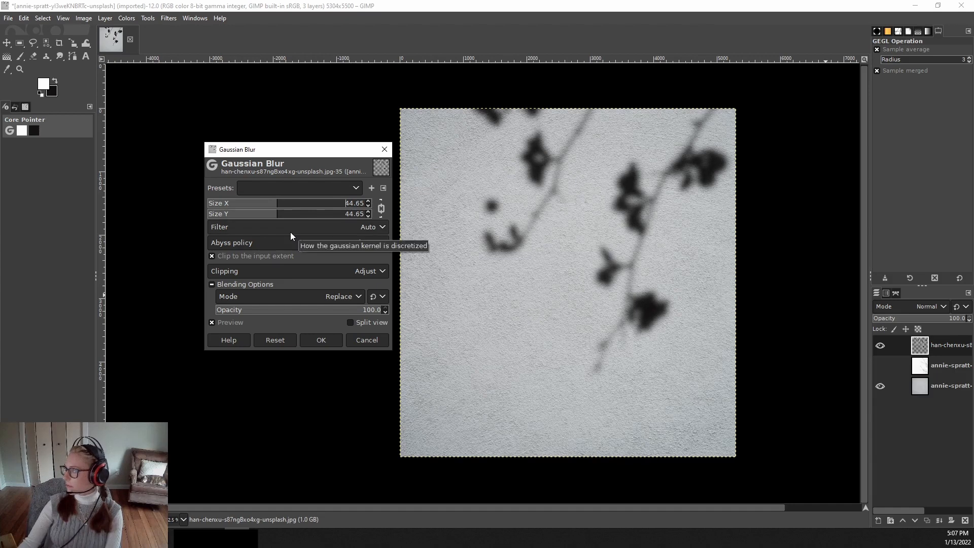
click(283, 203)
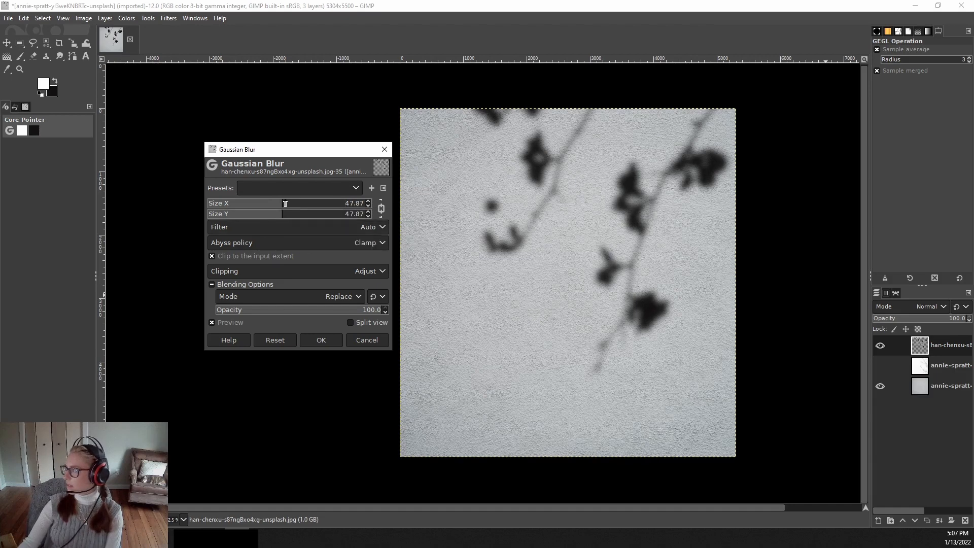
click(287, 203)
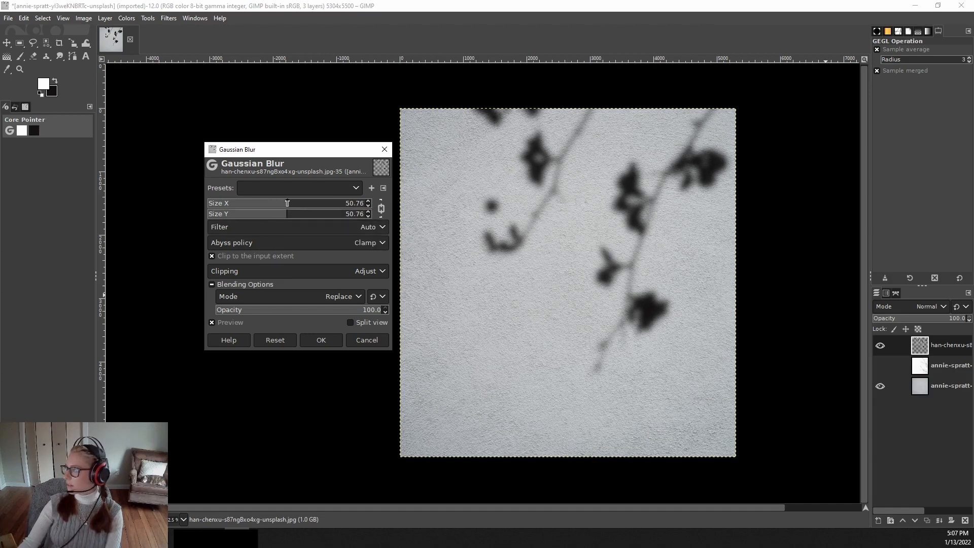
click(322, 341)
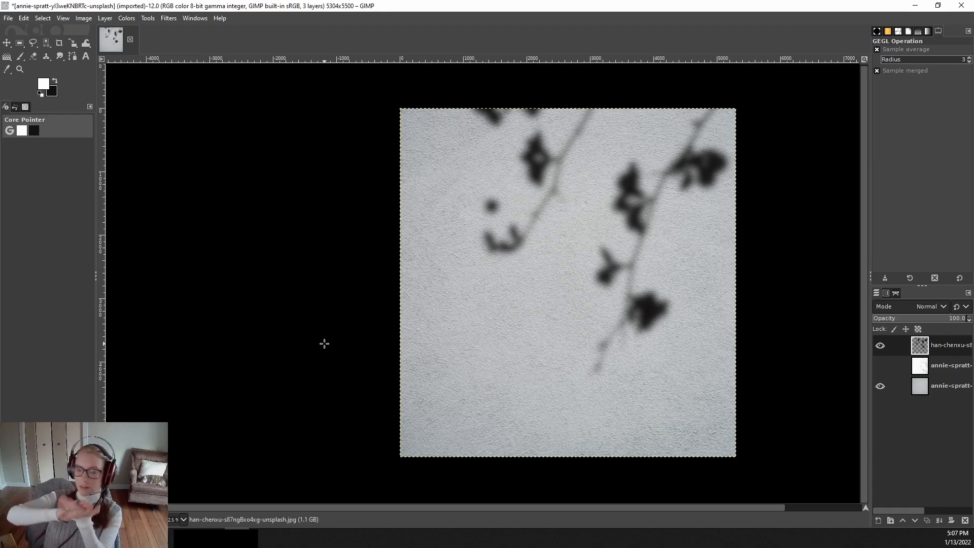
Step: Add Coffee_Plant_11x14.jpg as a layer and place it directly below the blurred flower shadow layer
click(8, 18)
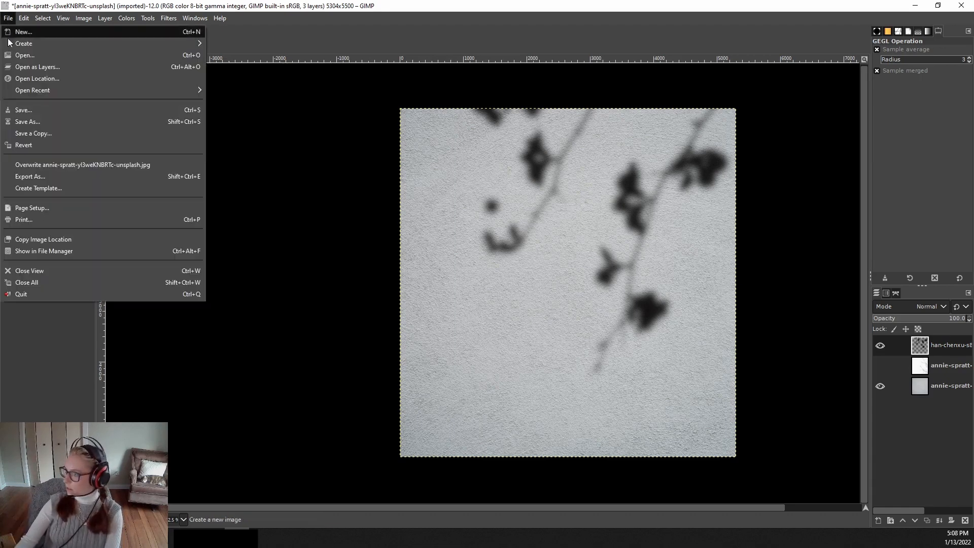
click(42, 66)
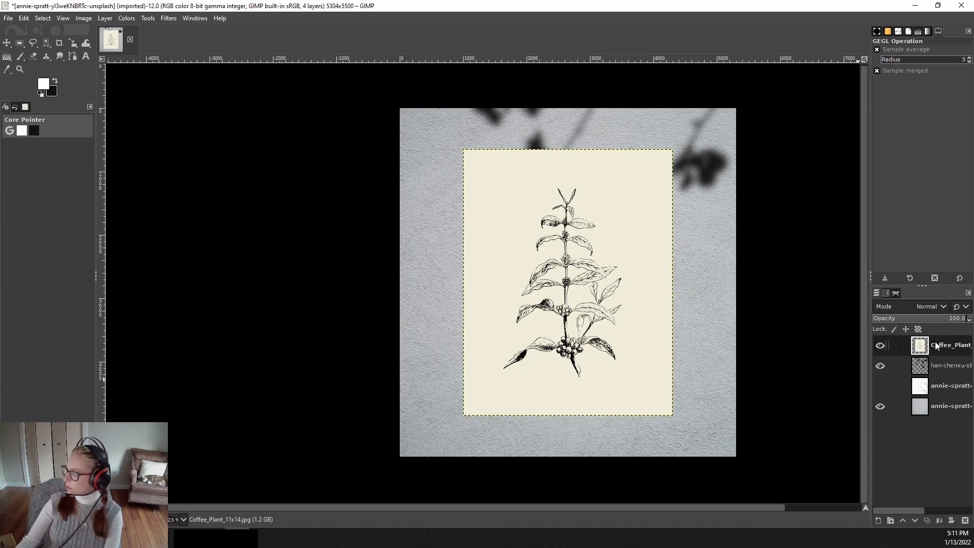
drag(936, 342, 933, 369)
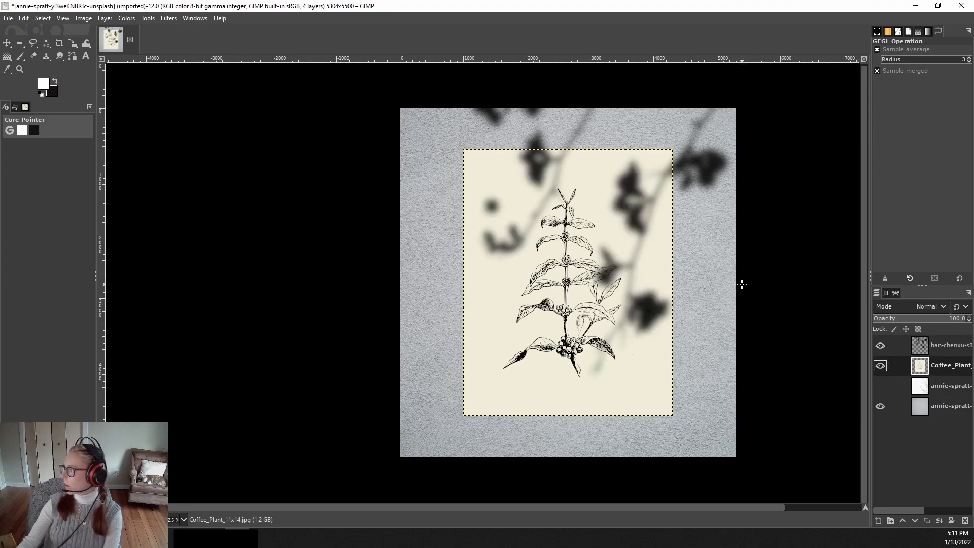
Step: Move the coffee plant print up toward the wall's upper-right corner and reduce the flower shadow layer's opacity to 49.7
click(7, 42)
drag(499, 305, 547, 274)
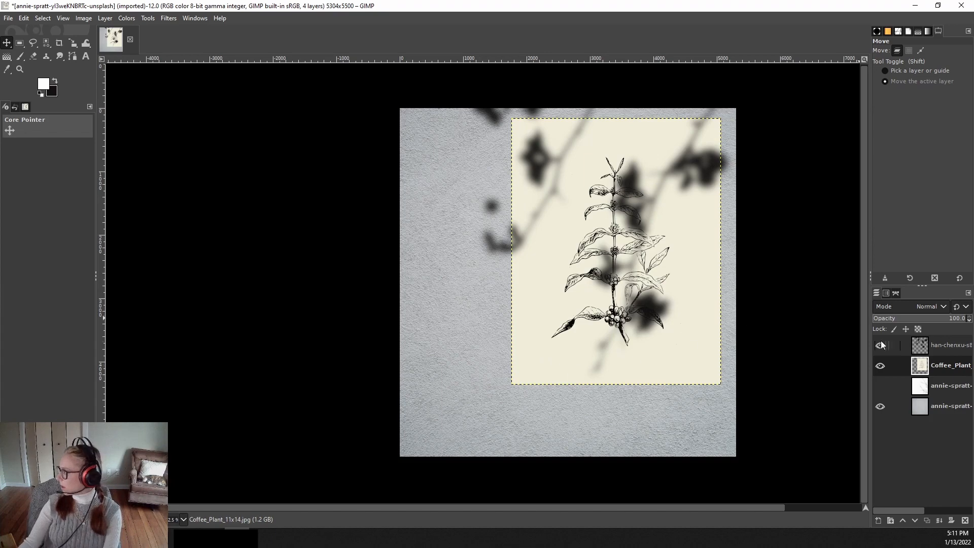
click(929, 346)
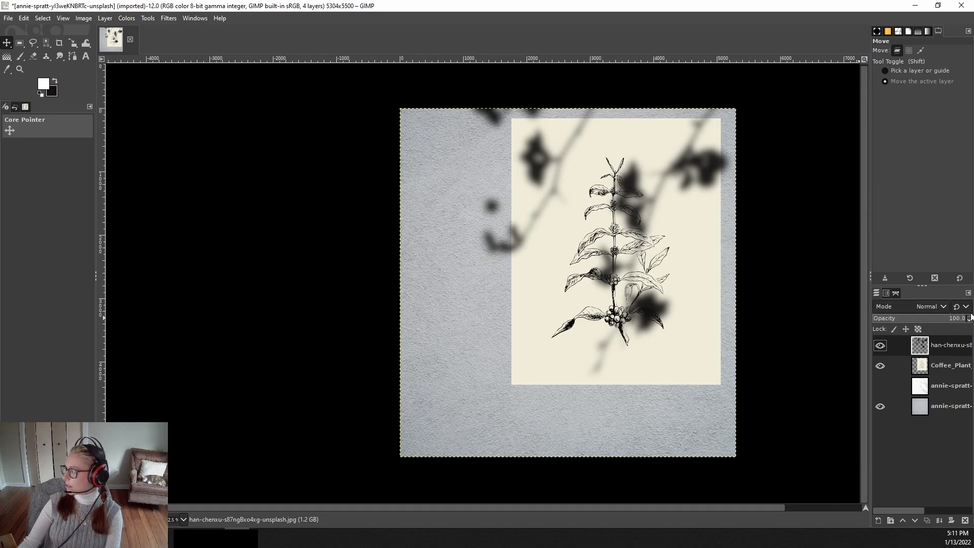
drag(947, 320, 926, 320)
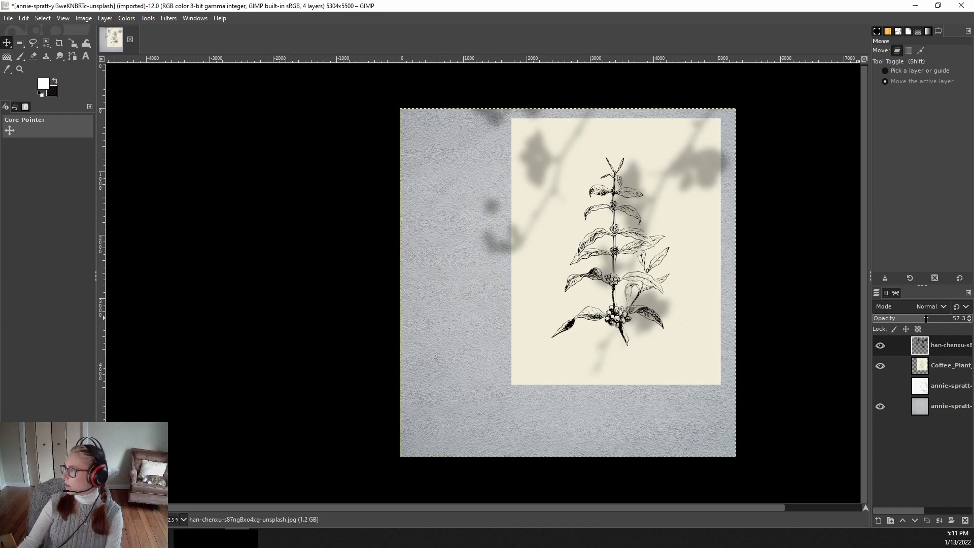
drag(916, 319, 920, 318)
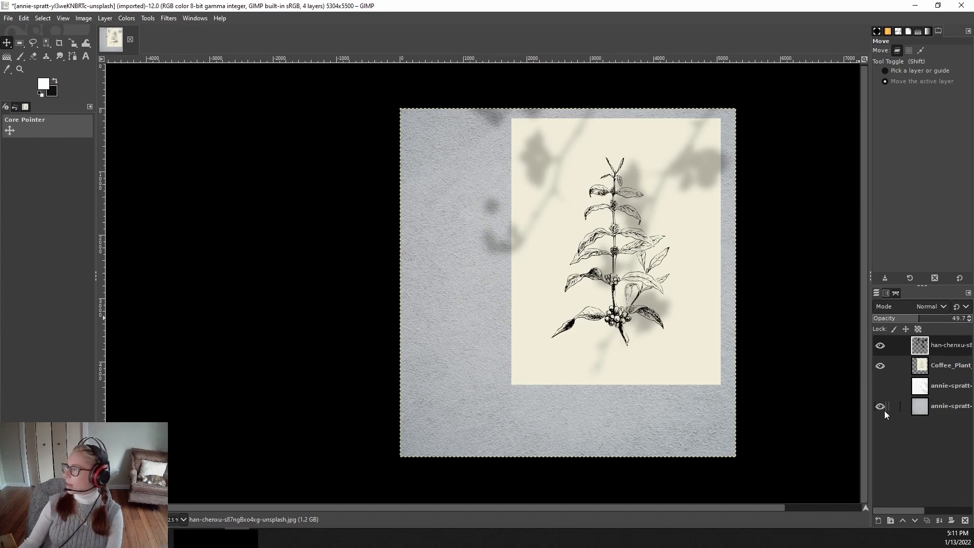
Step: Make the Coffee_Plant print layer active and add a horizontal guide at 50% of the image
click(937, 363)
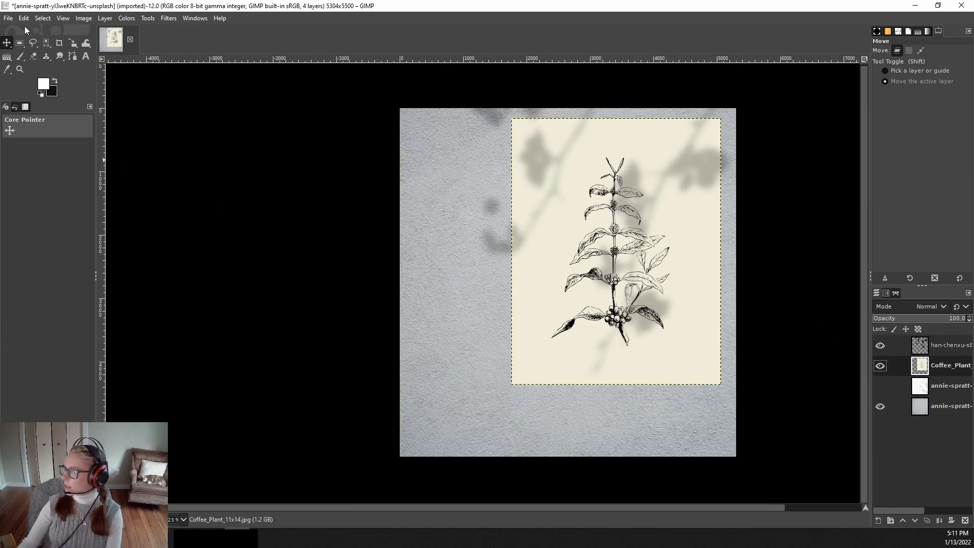
click(63, 17)
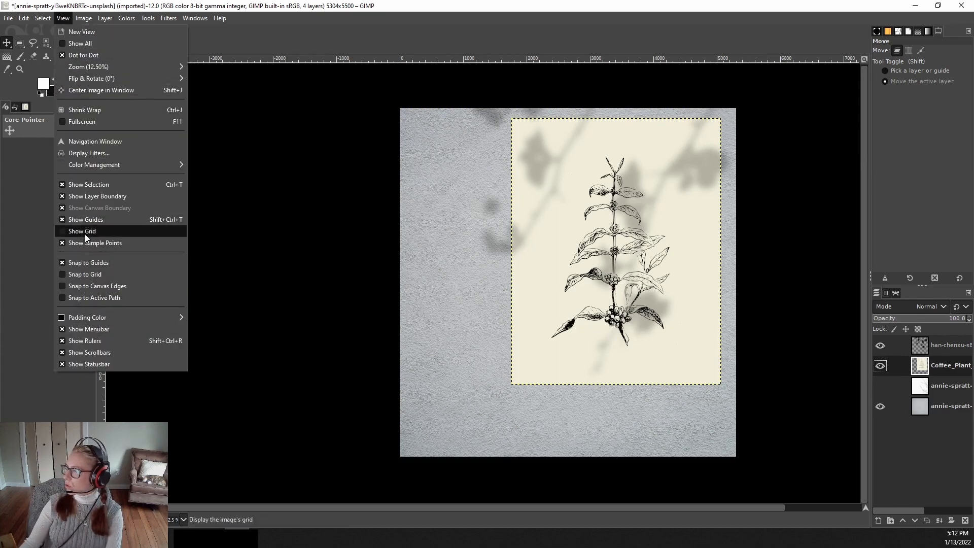
mouse_move(49, 20)
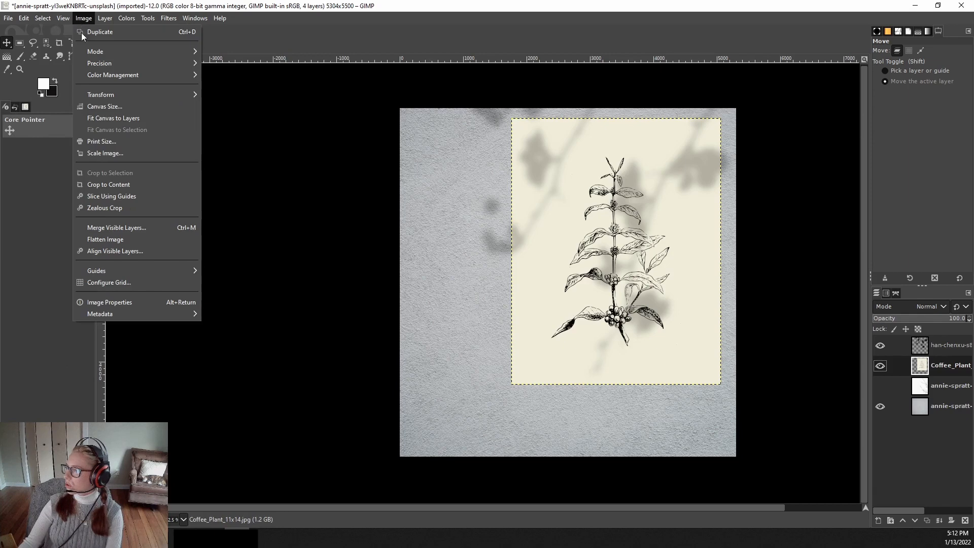
mouse_move(130, 271)
click(240, 270)
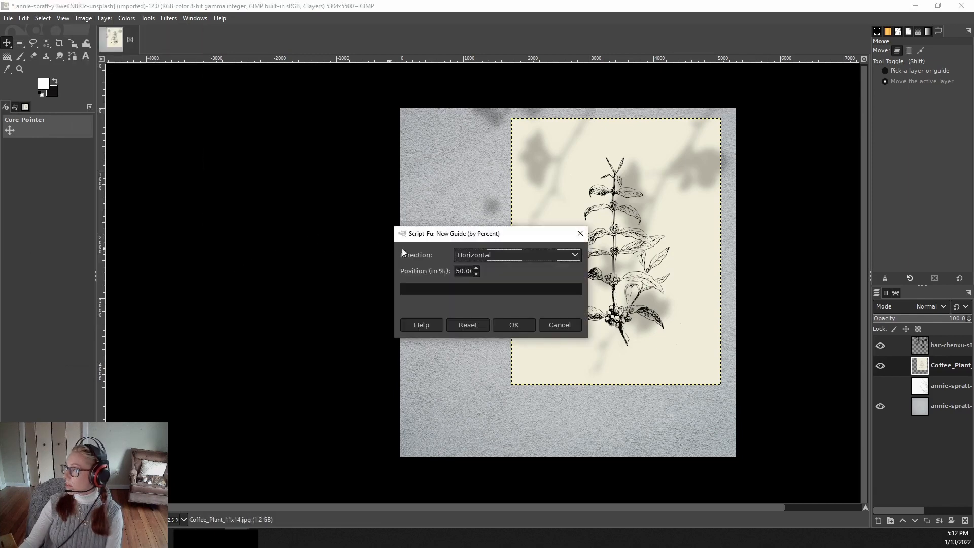
click(513, 324)
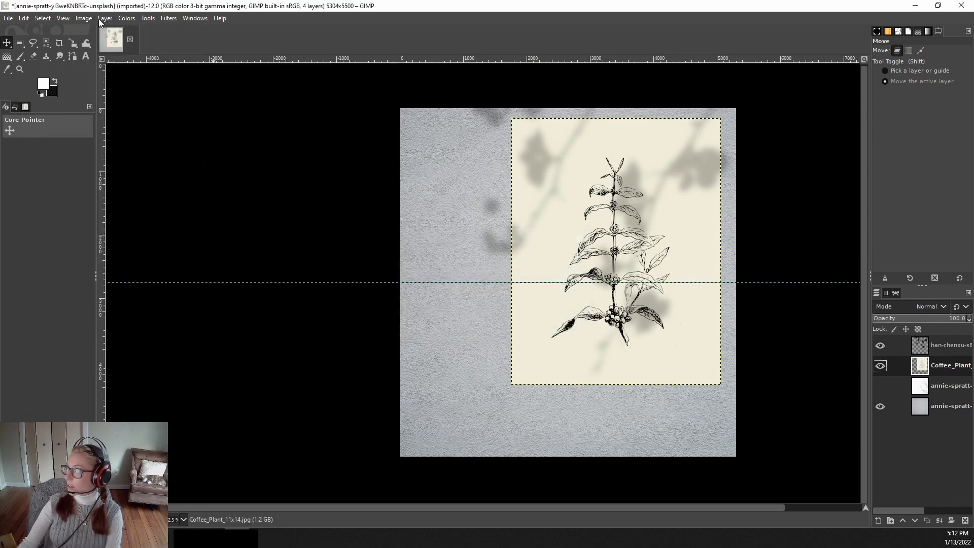
Step: Add a vertical guide at 50% and center the coffee plant print on the two crossing guides
click(84, 19)
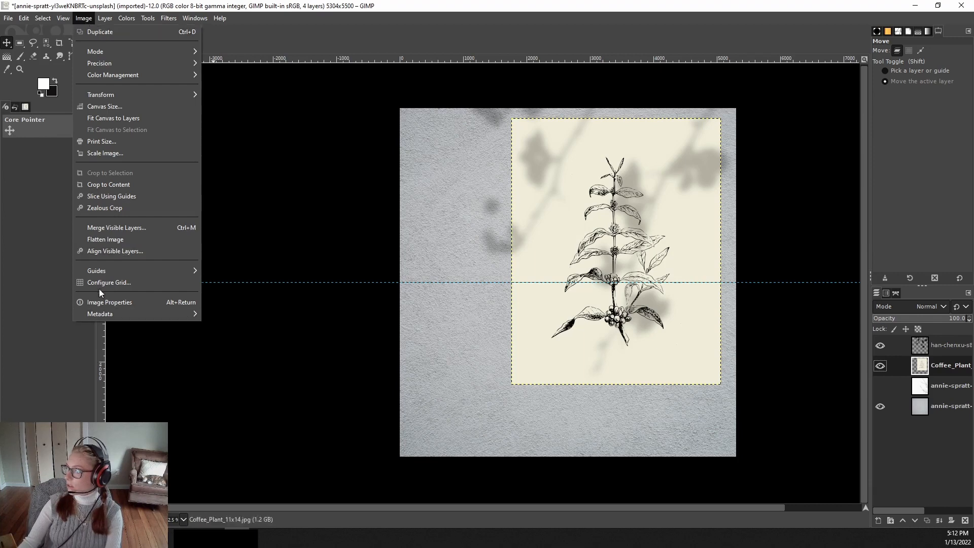
mouse_move(100, 270)
click(238, 269)
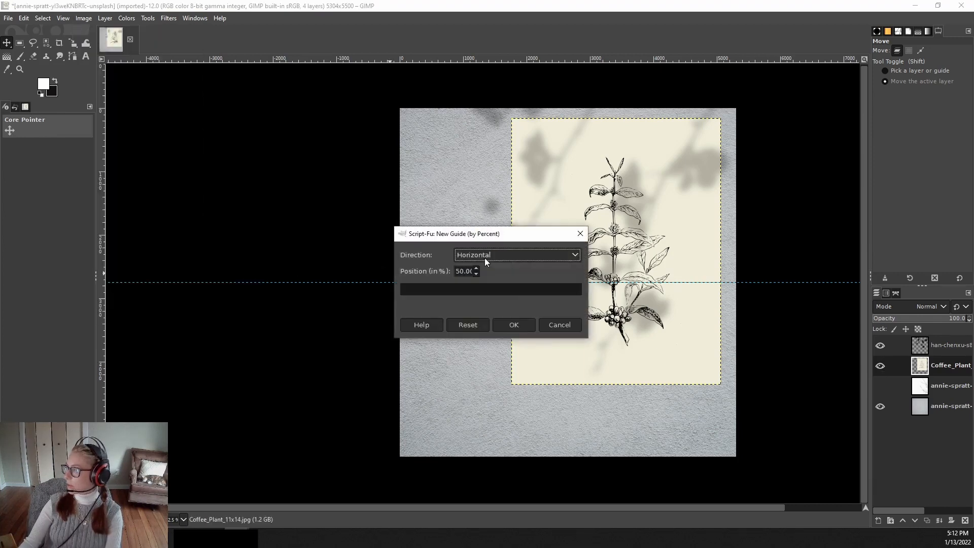
click(485, 258)
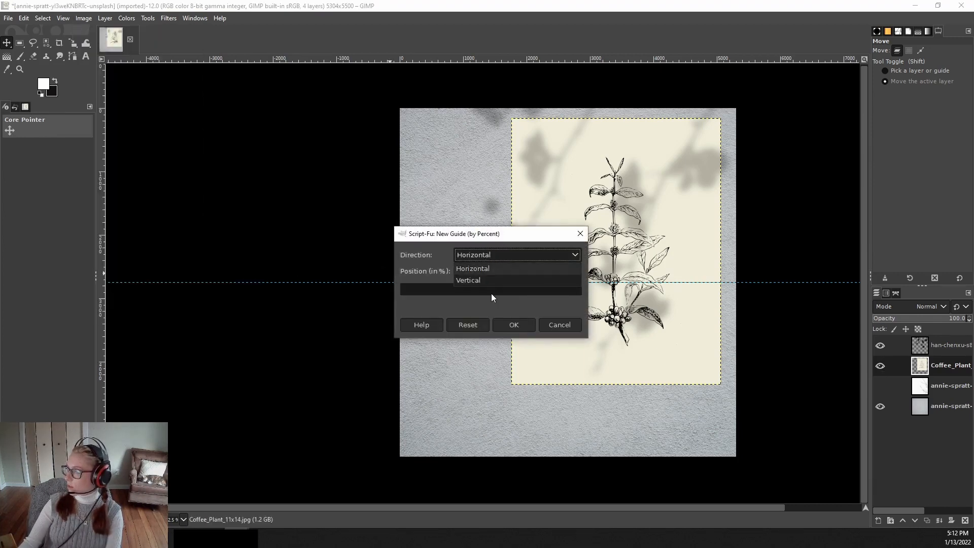
click(482, 280)
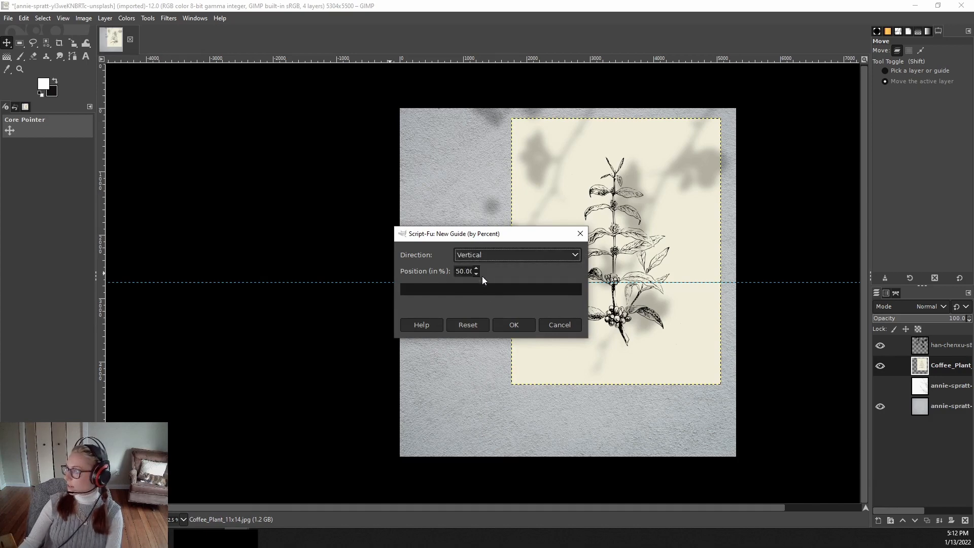
click(515, 324)
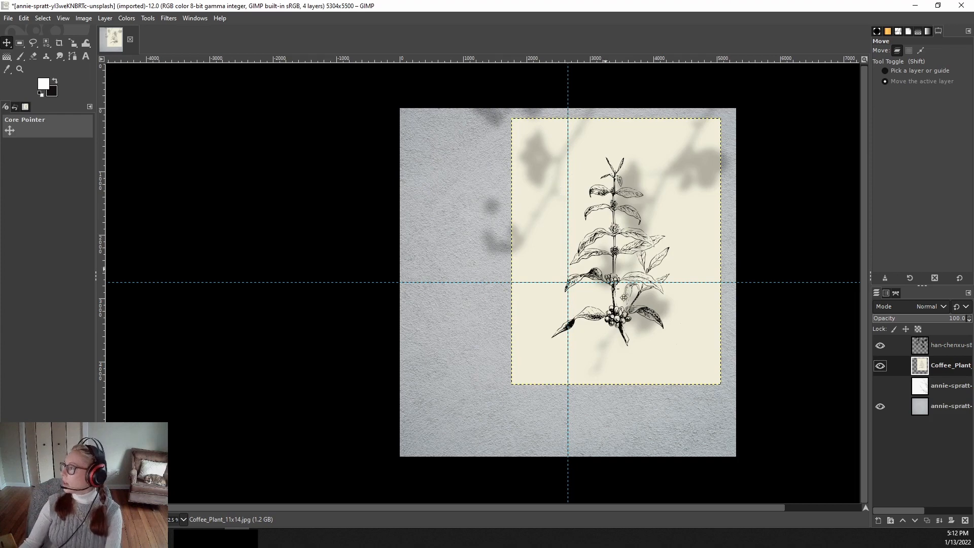
drag(632, 245, 571, 294)
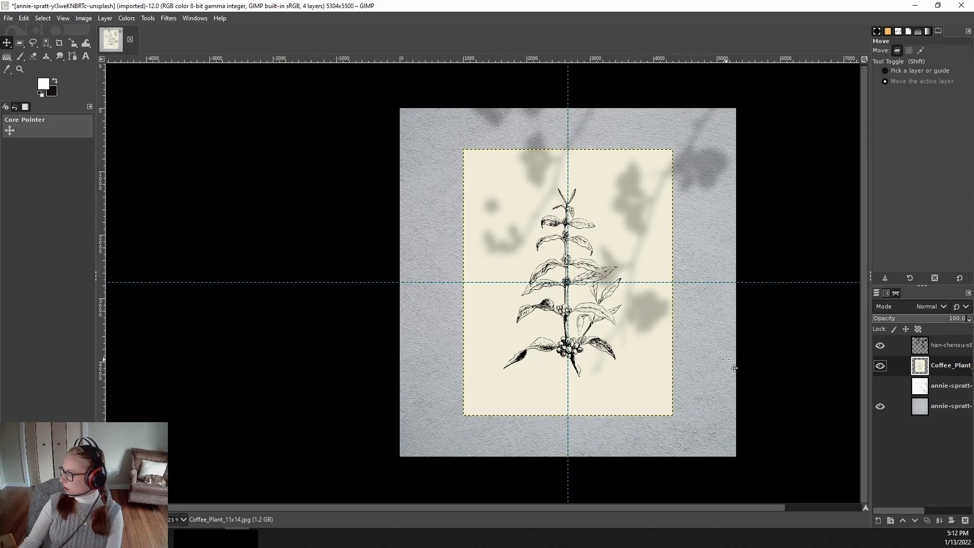
Step: Show the blossom branch photo layer, hide the blurred flower shadow layer, and place the branch photo directly above the print
click(881, 385)
click(881, 347)
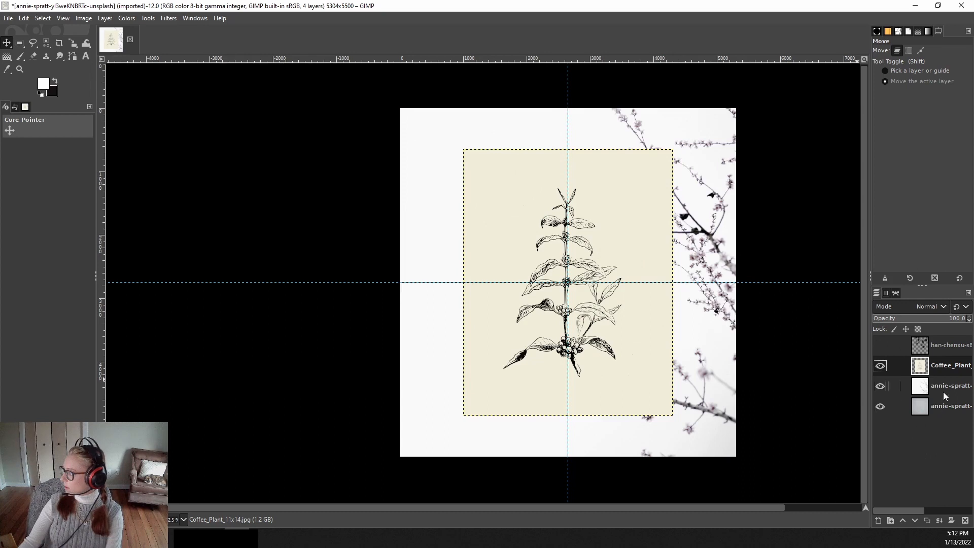
drag(944, 385, 938, 363)
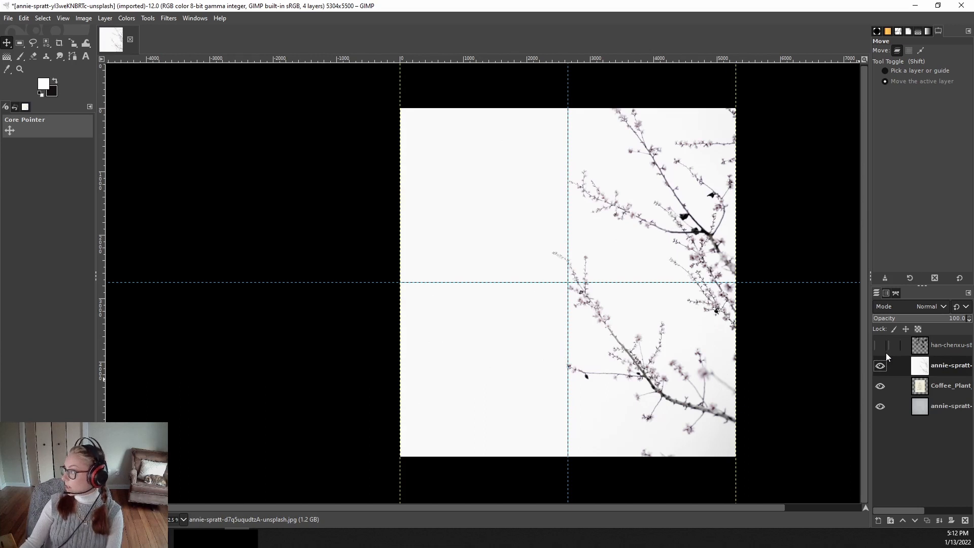
Step: Select the branch photo's white background by color, add an alpha channel to the layer, delete the background, and deselect
click(42, 19)
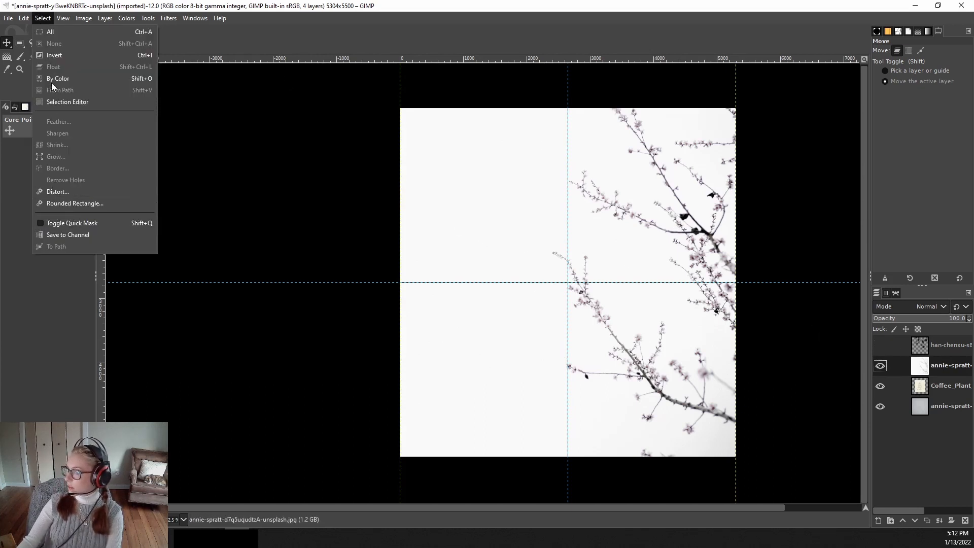
click(50, 78)
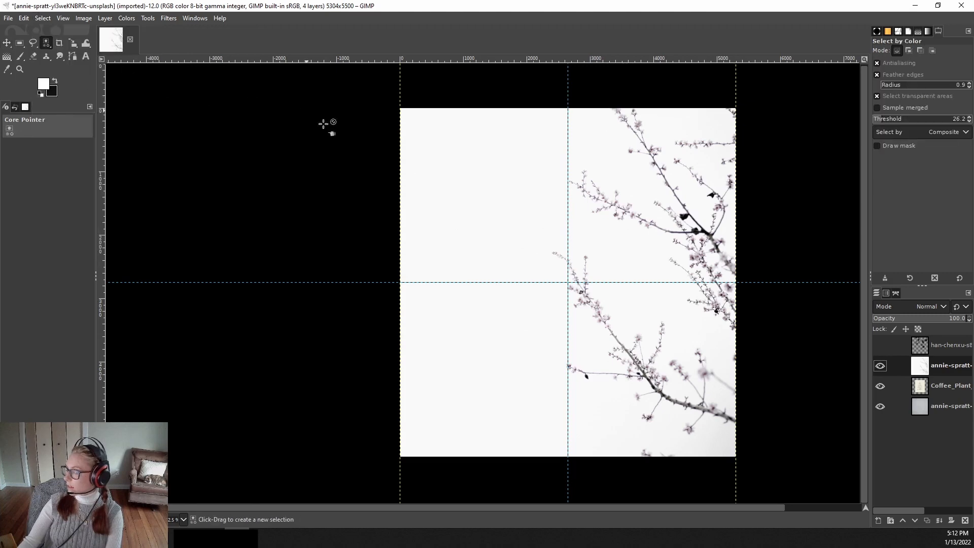
click(474, 218)
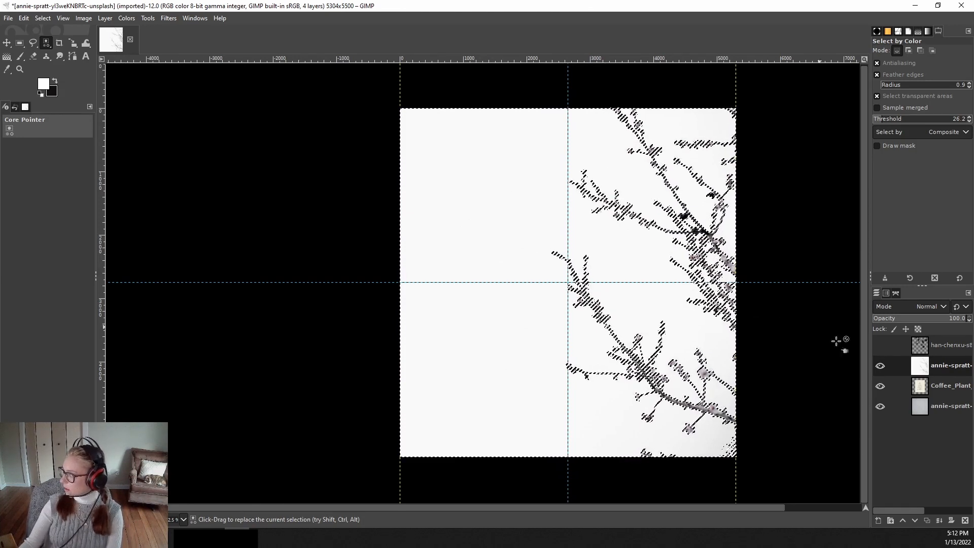
right_click(917, 366)
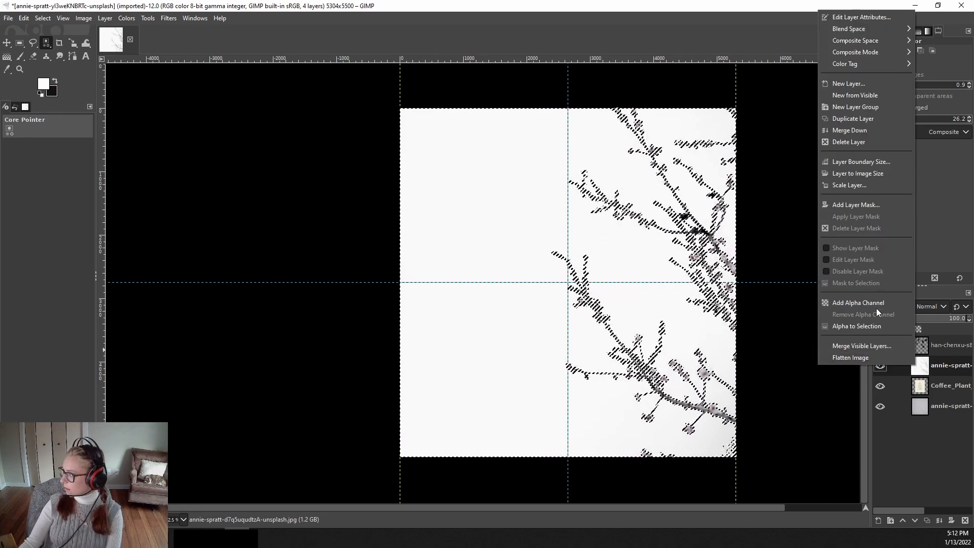
click(858, 303)
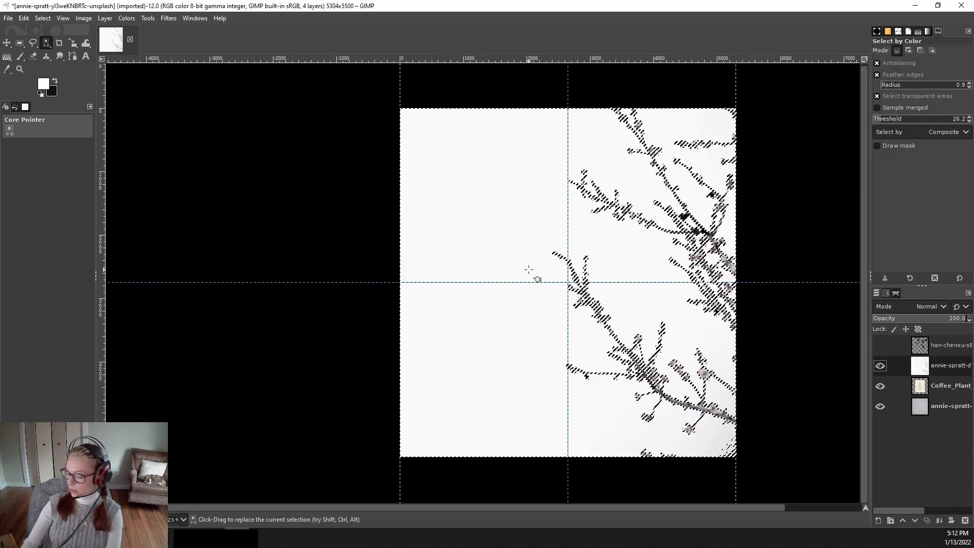
key(Delete)
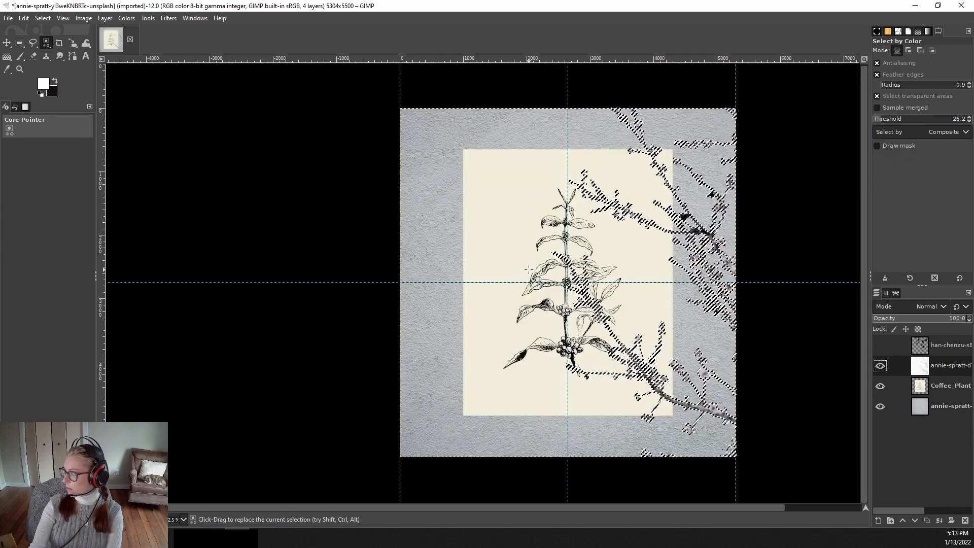
key(ctrl+shift+a)
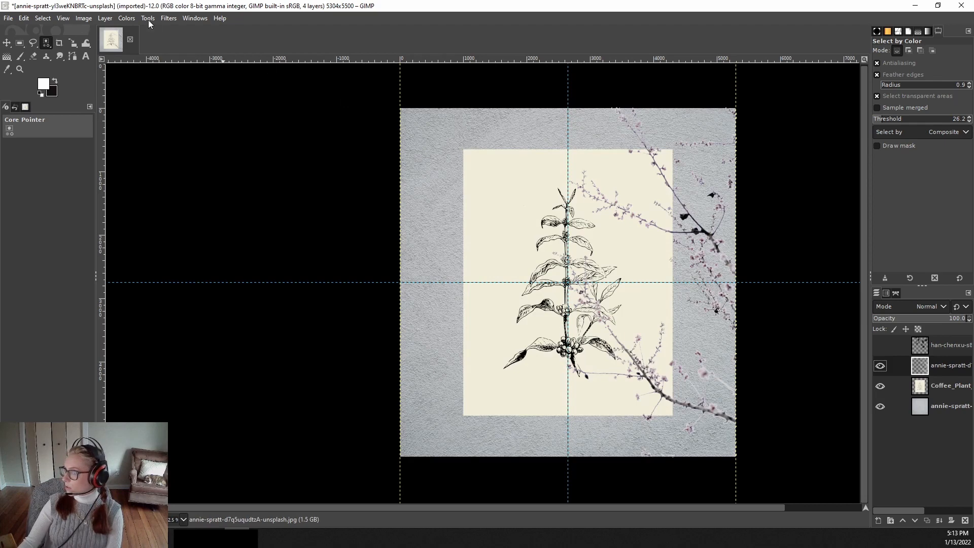
Step: Fill the isolated blossom branches with the black background color using an alpha-based selection, and clear the selection
click(104, 18)
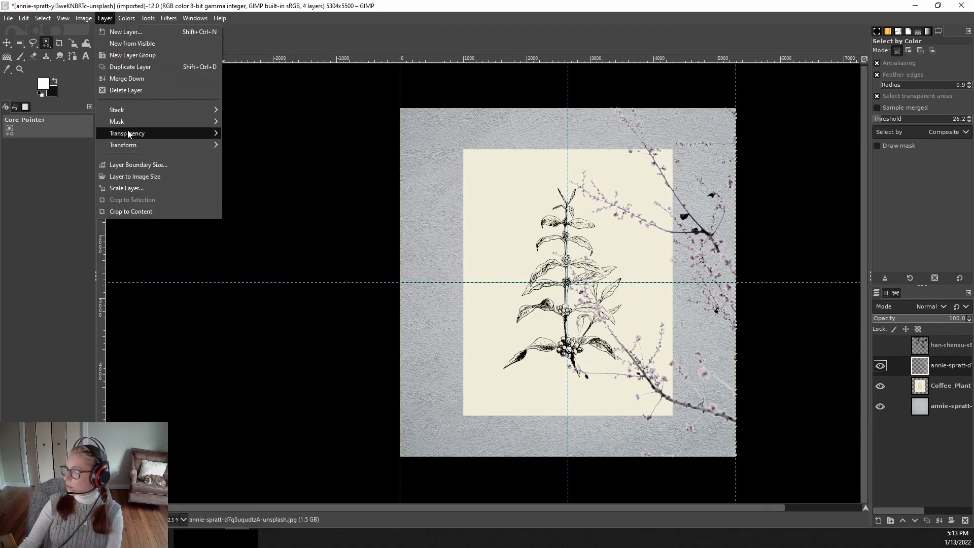
mouse_move(127, 131)
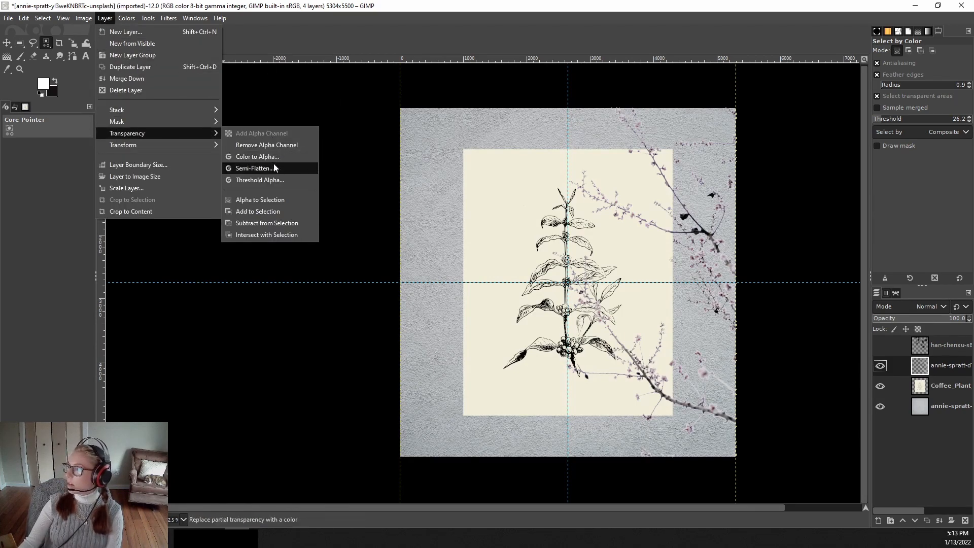
click(267, 200)
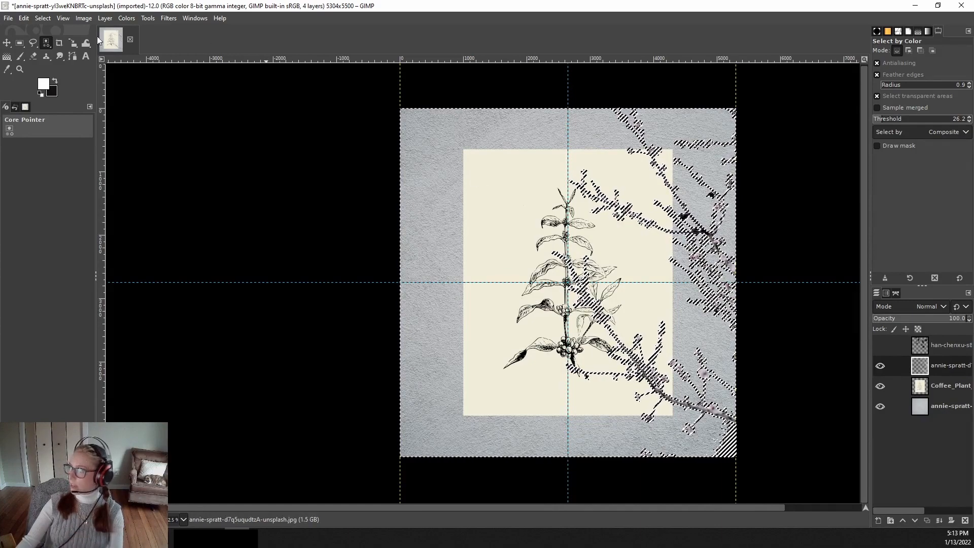
click(43, 18)
click(53, 46)
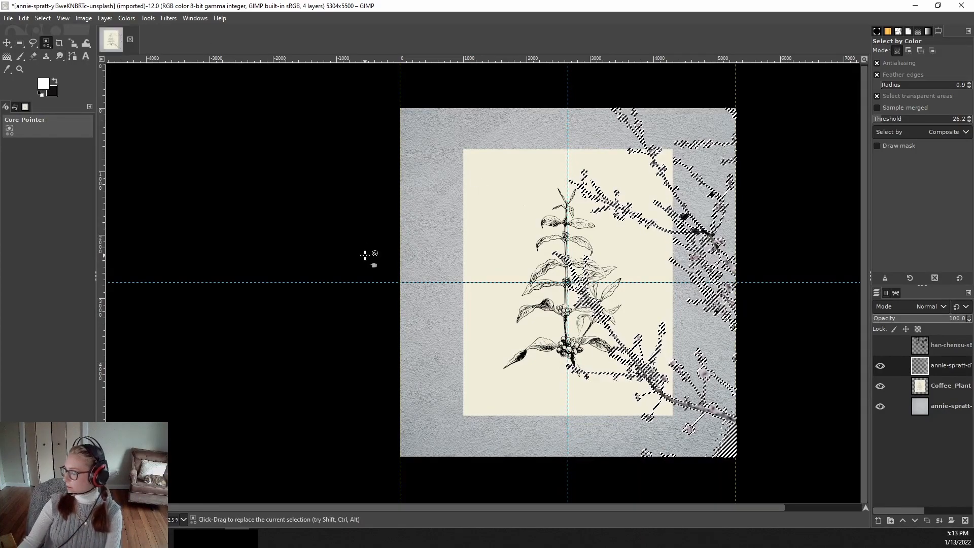
click(24, 18)
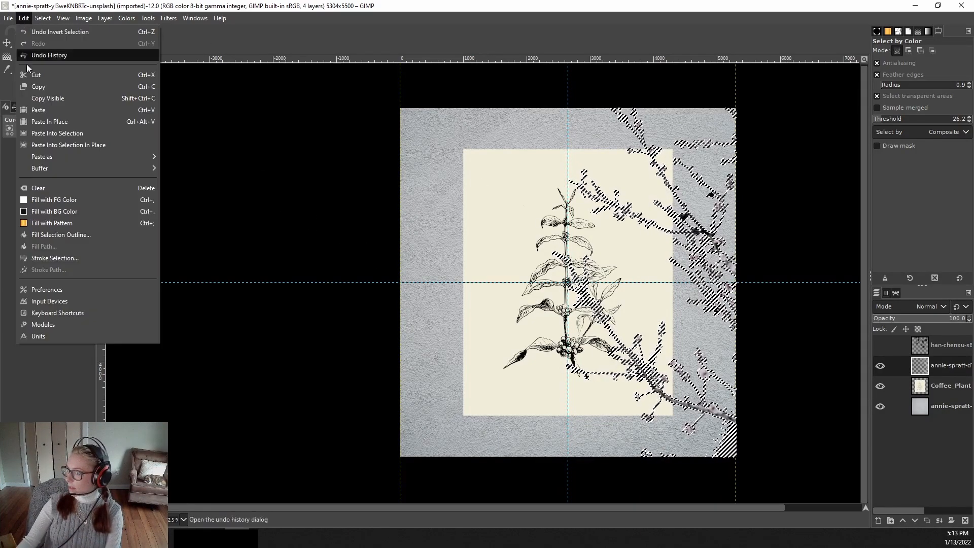
click(64, 211)
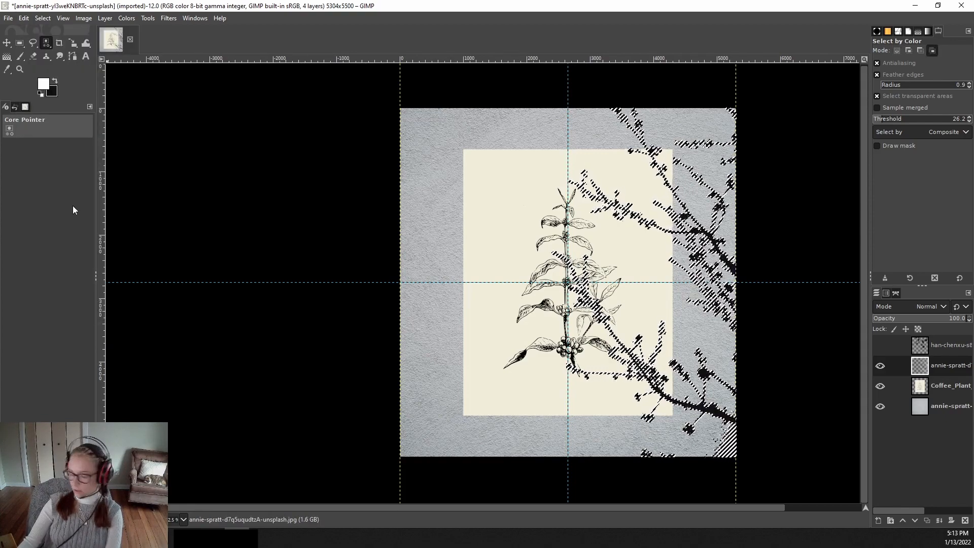
key(ctrl+shift+a)
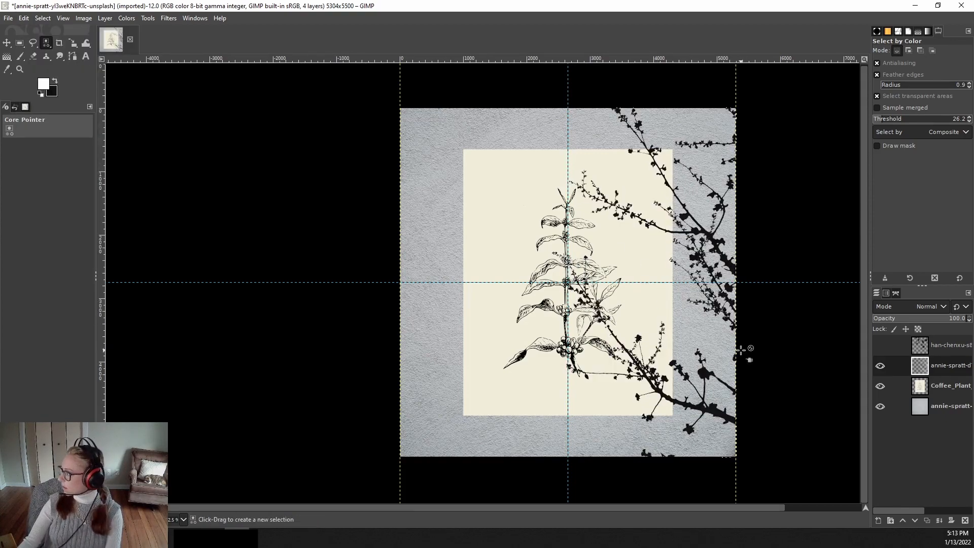
Step: Apply a Gaussian Blur of 47.55 in both directions to the black blossom branch layer
scroll(696, 305, up, 4)
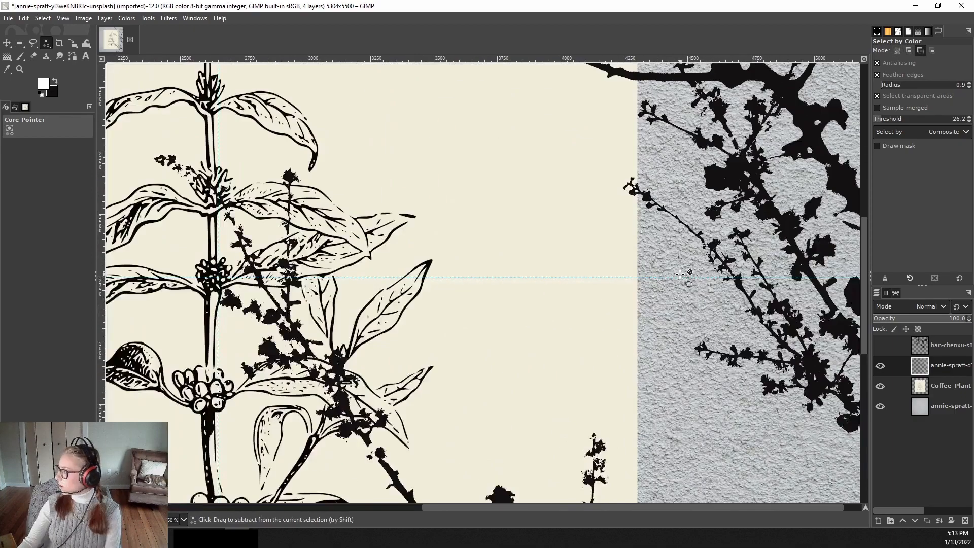
scroll(681, 274, down, 4)
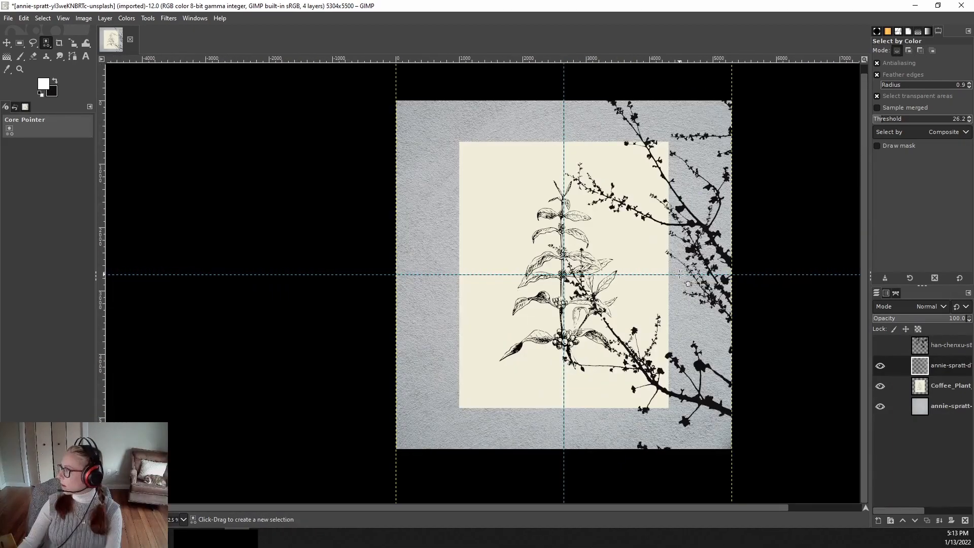
click(176, 19)
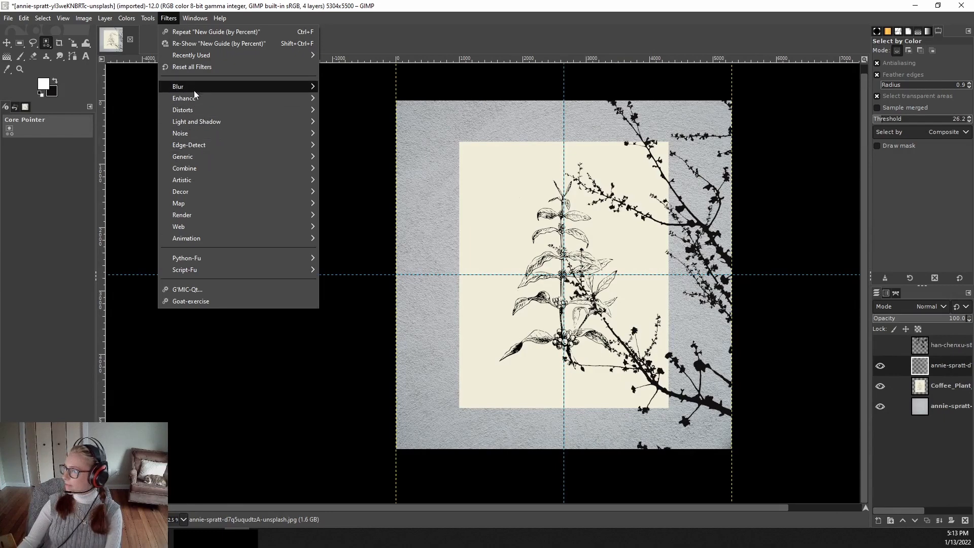
mouse_move(194, 90)
click(352, 99)
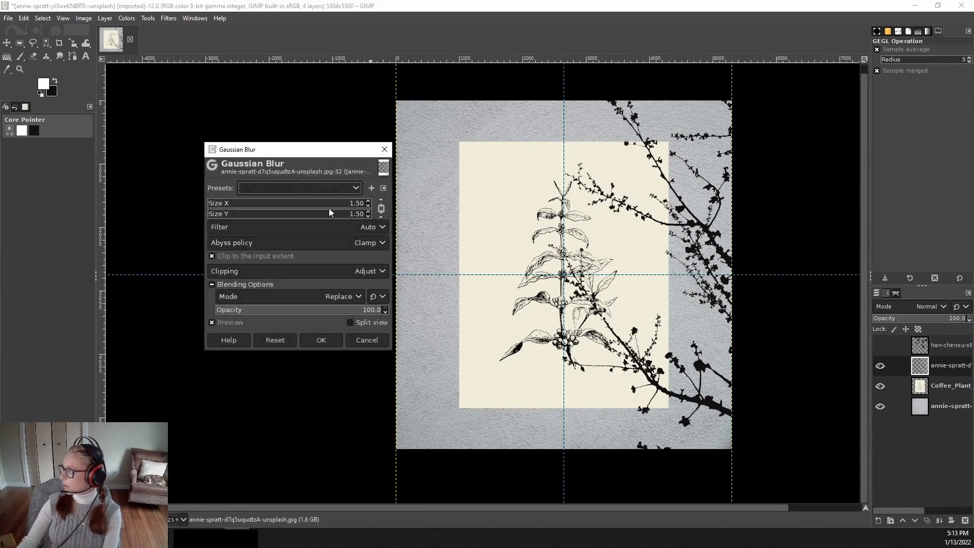
click(253, 205)
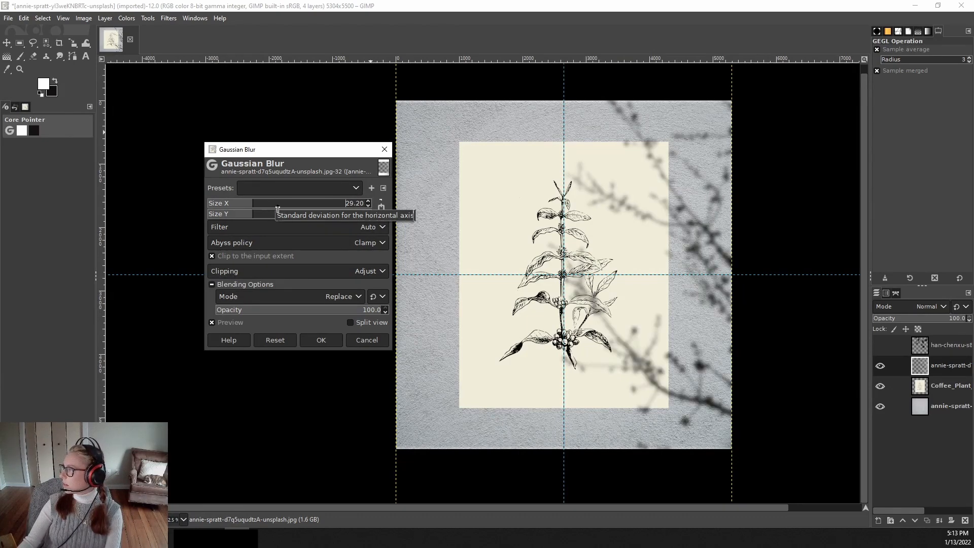
click(282, 203)
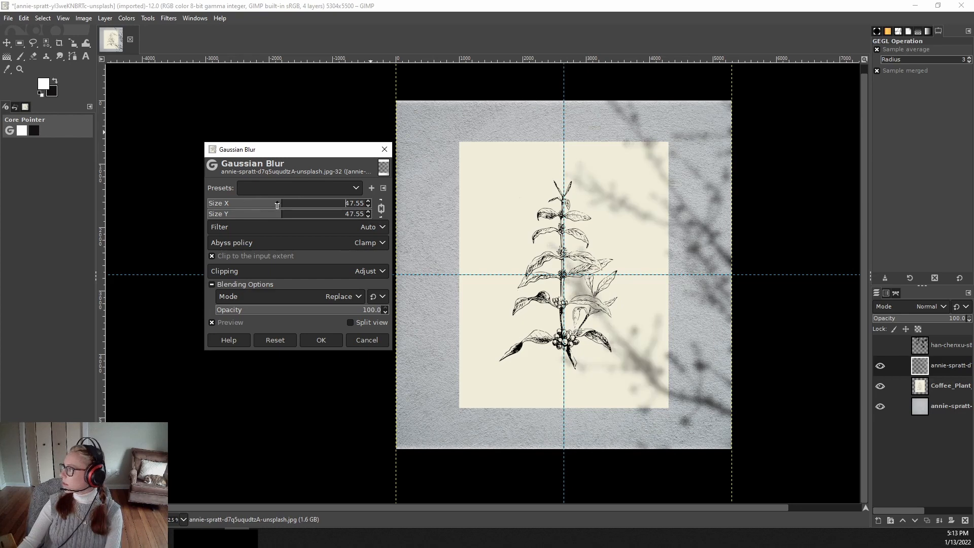
click(322, 340)
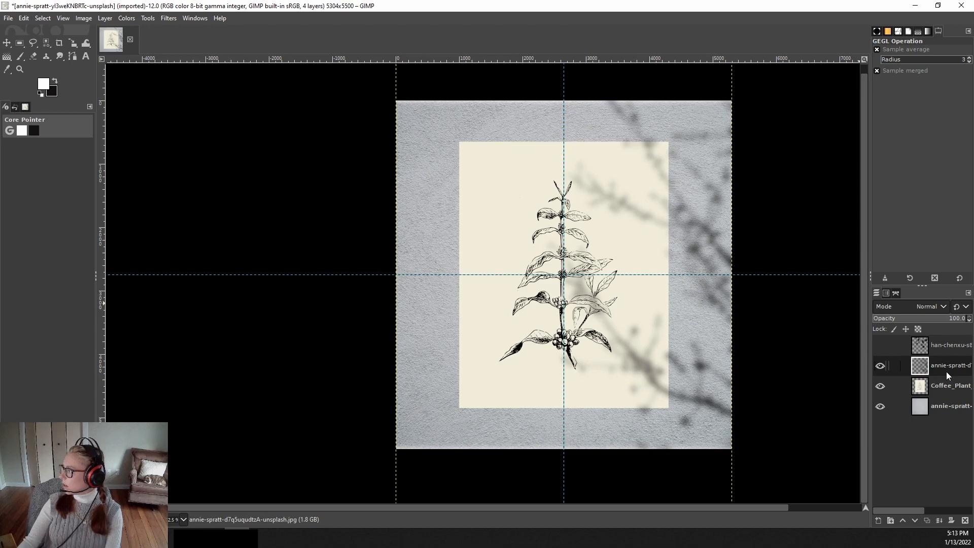
Step: Lower the blurred branch layer's opacity to 58.9 and show the flower shadow layer again
click(929, 319)
click(880, 346)
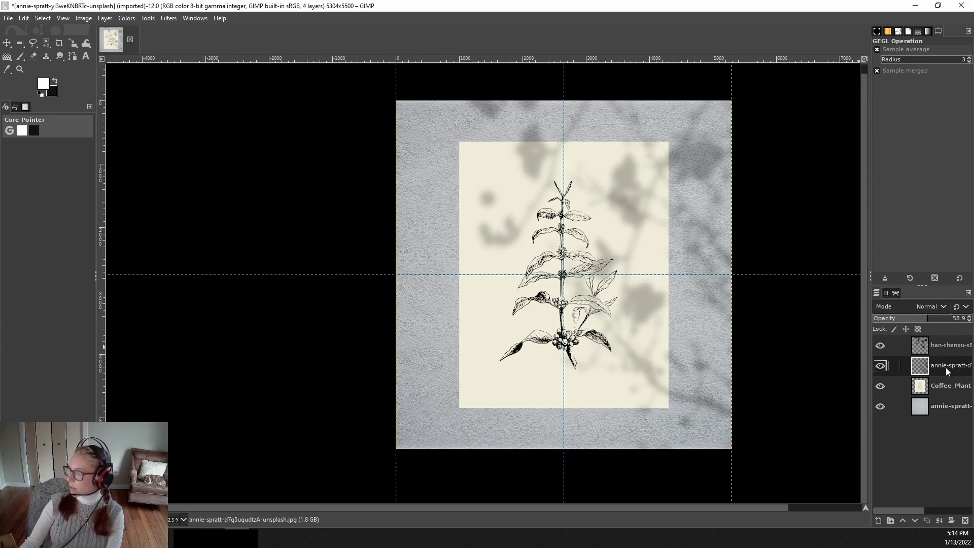
Step: Try to flip the branch shadow layer horizontally and move it down over the wall
click(106, 22)
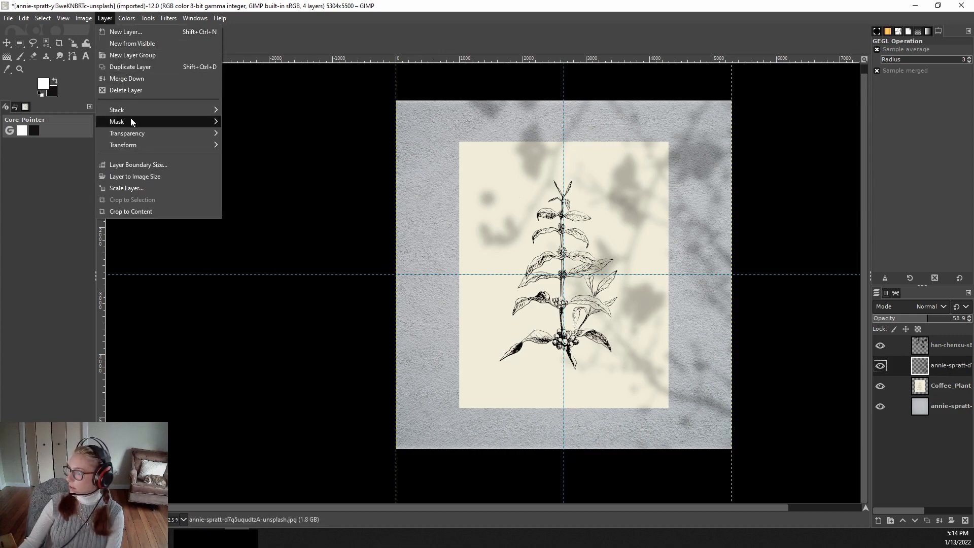
mouse_move(145, 144)
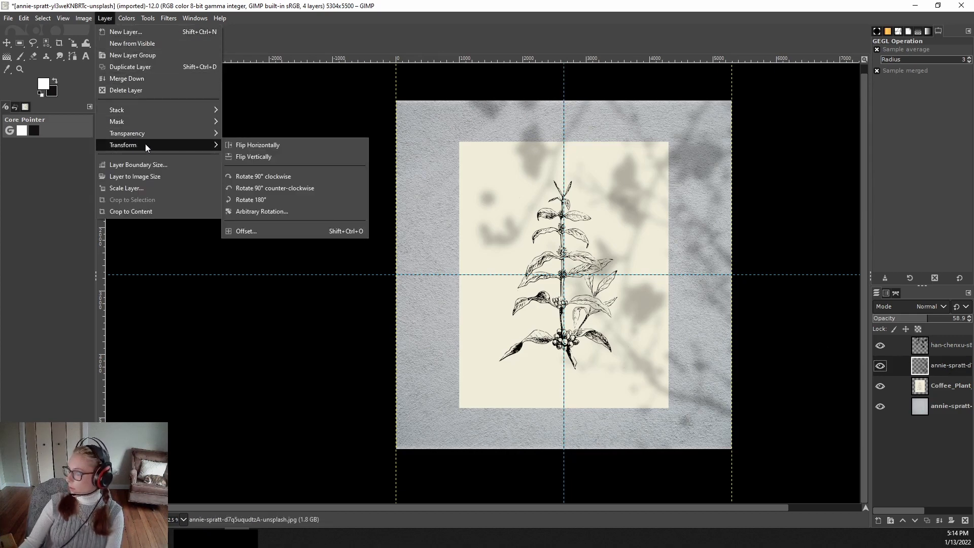
click(252, 146)
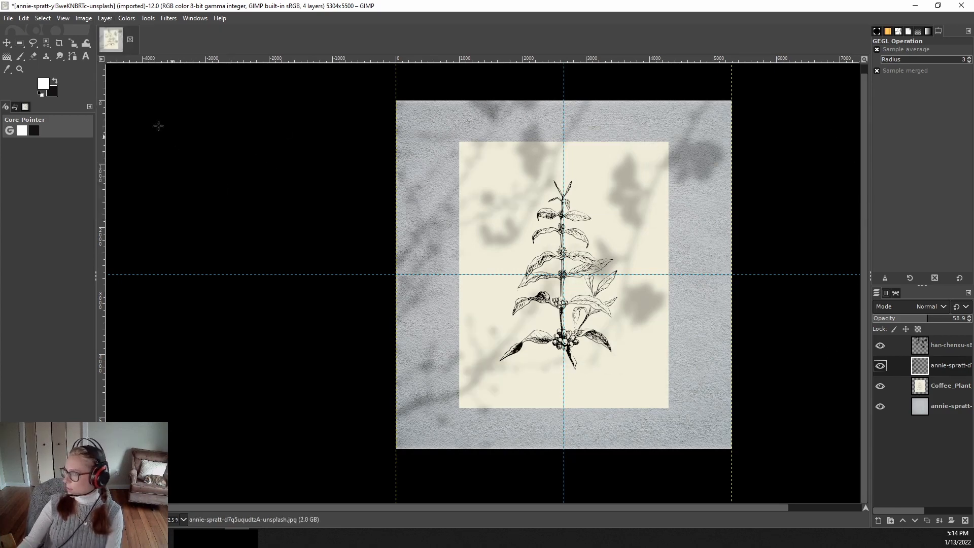
click(7, 44)
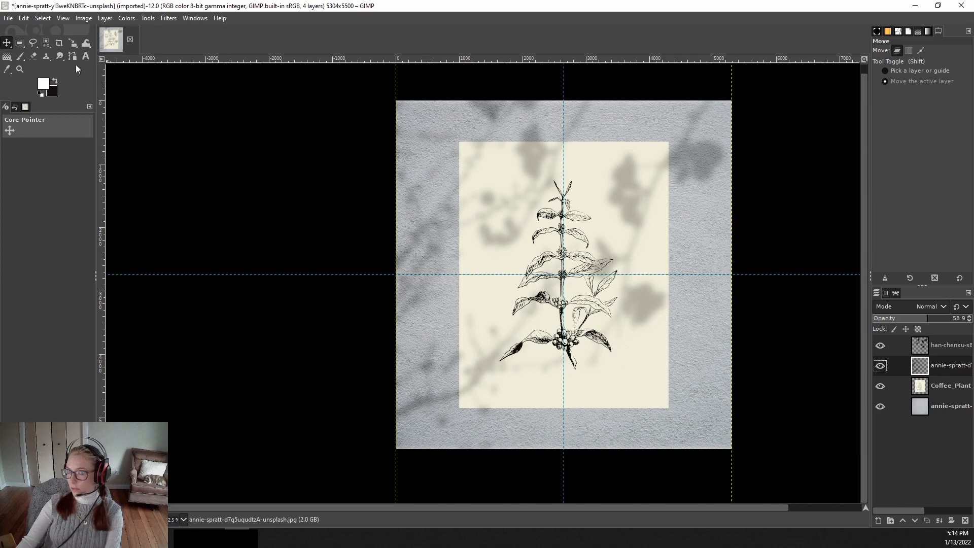
drag(470, 325, 483, 389)
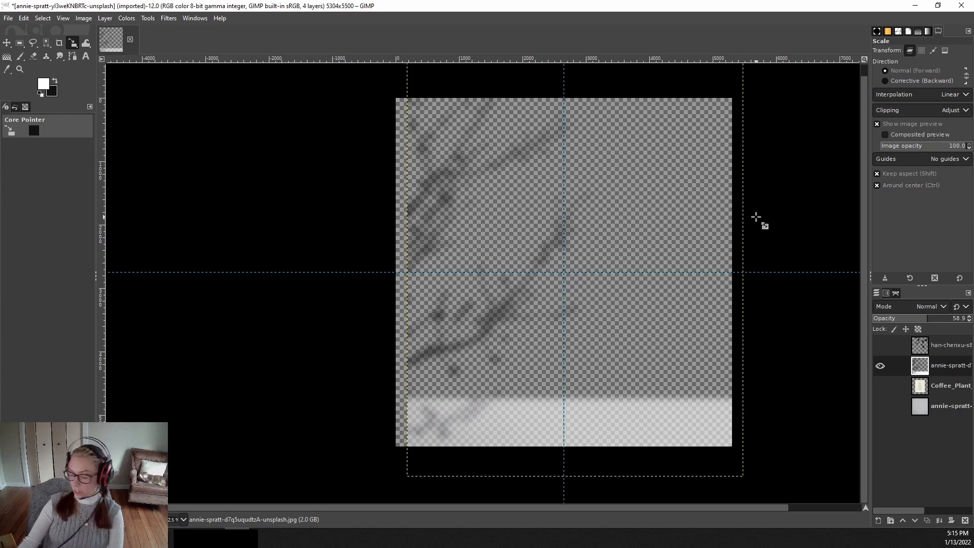
Step: Undo the branch shadow layer's move and horizontal flip
key(ctrl+z)
key(ctrl+z)
key(ctrl+z)
key(ctrl+z)
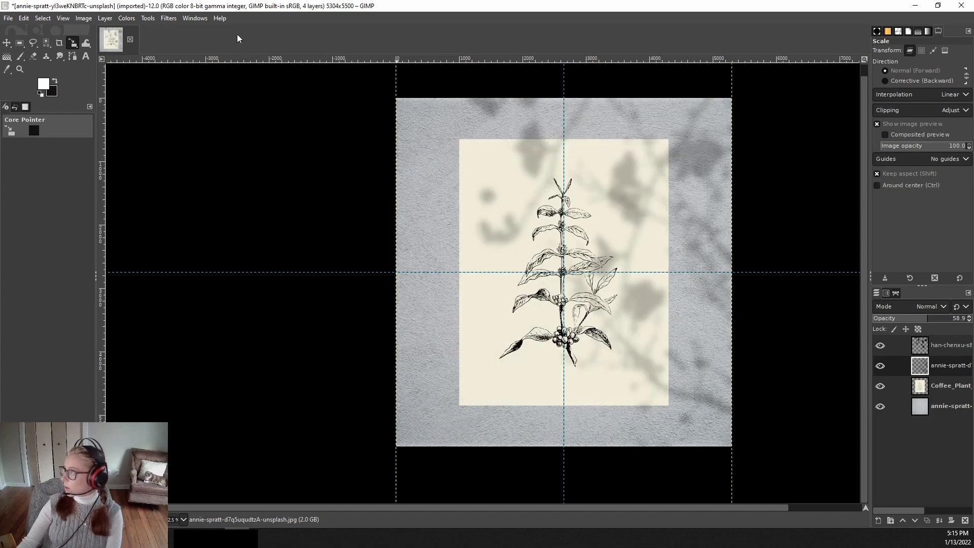
Step: Fit the branch shadow layer to the image size and flip it horizontally
scroll(749, 198, up, 1)
scroll(750, 198, down, 3)
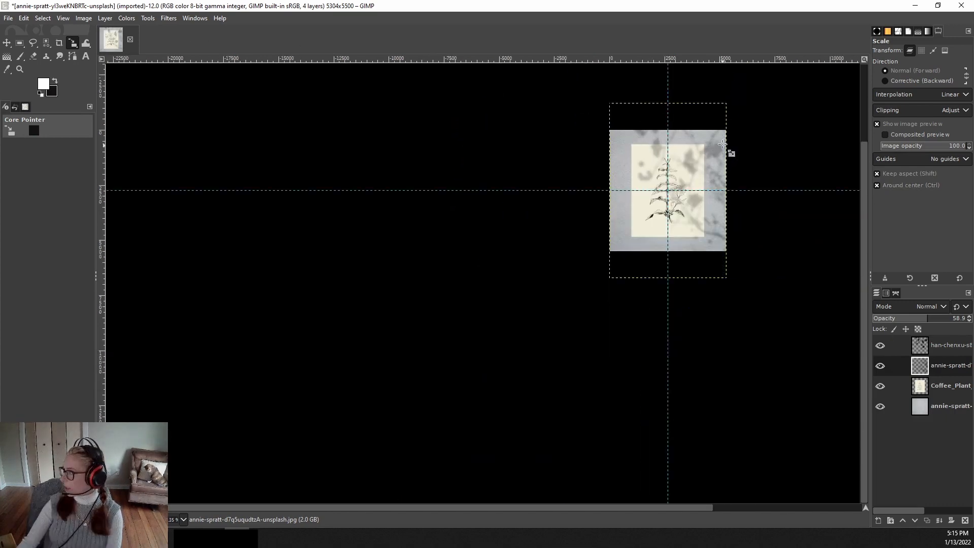
scroll(766, 113, up, 1)
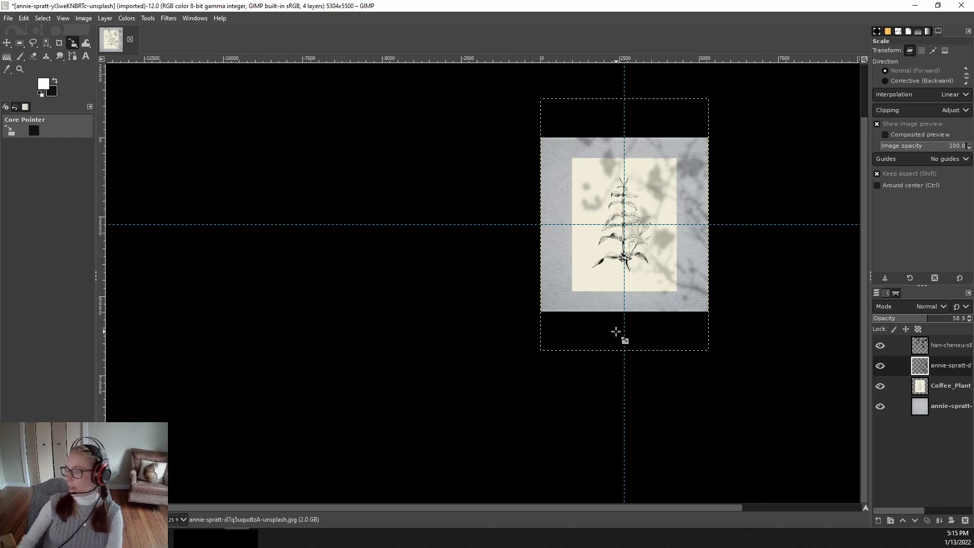
click(108, 19)
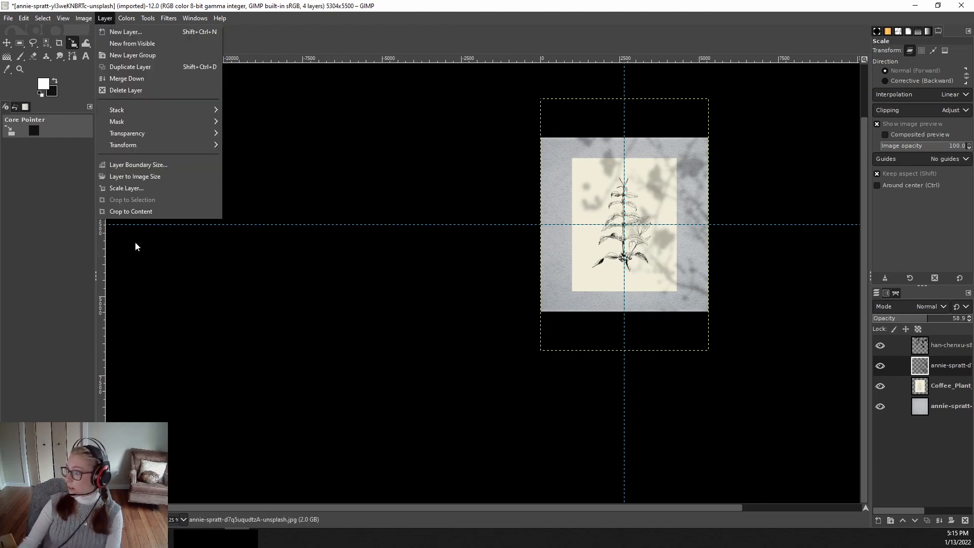
click(130, 177)
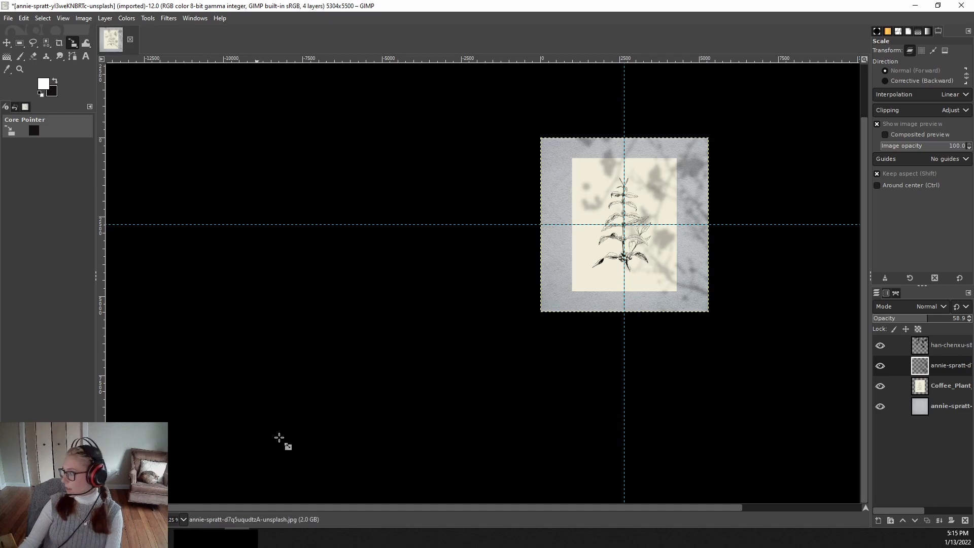
scroll(800, 135, up, 3)
scroll(650, 212, down, 2)
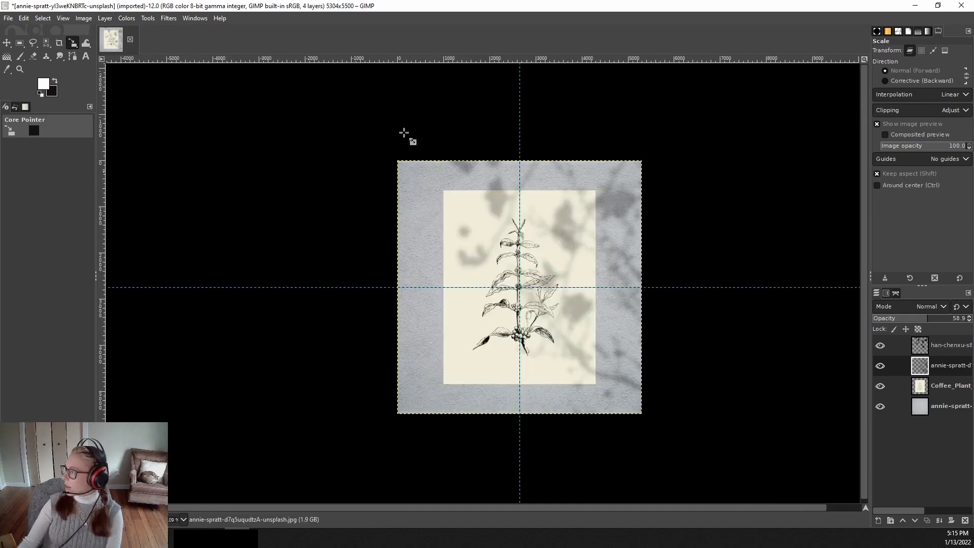
click(101, 19)
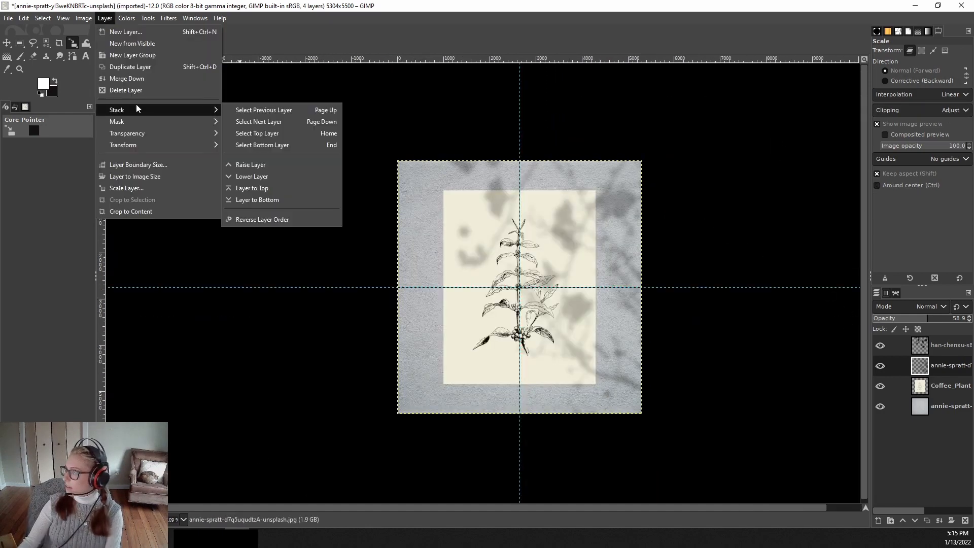
click(276, 146)
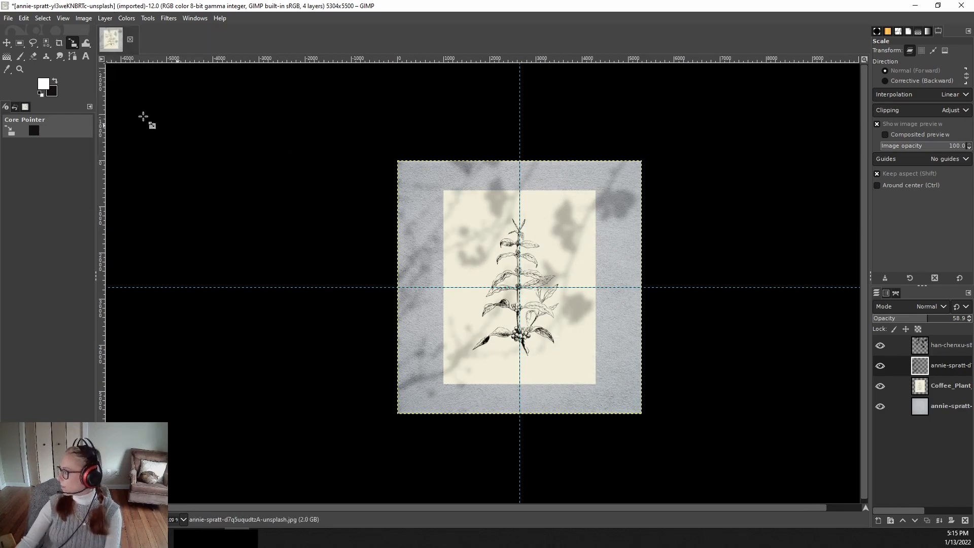
Step: Move the flipped branch shadow down by about a fifth of the image height and fit its layer to the image size
click(7, 42)
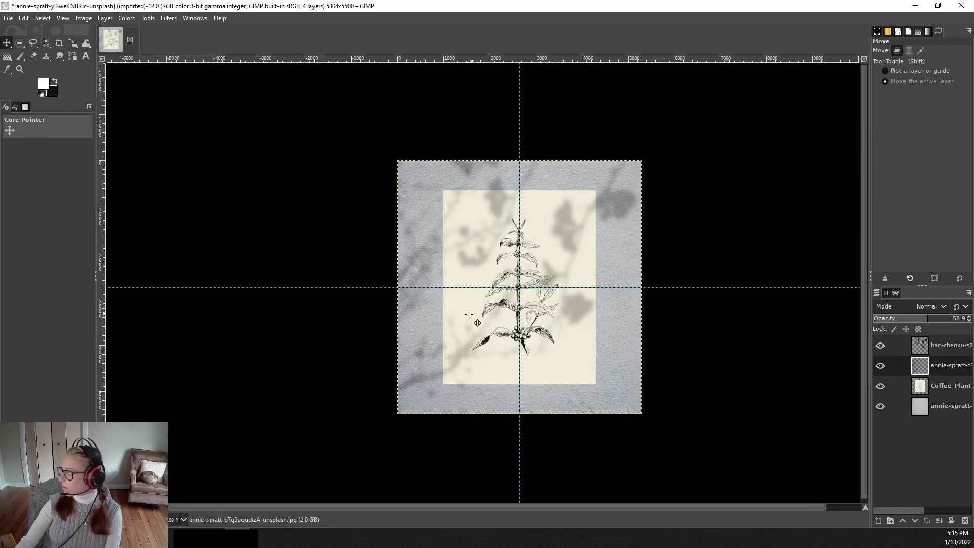
drag(460, 319, 459, 366)
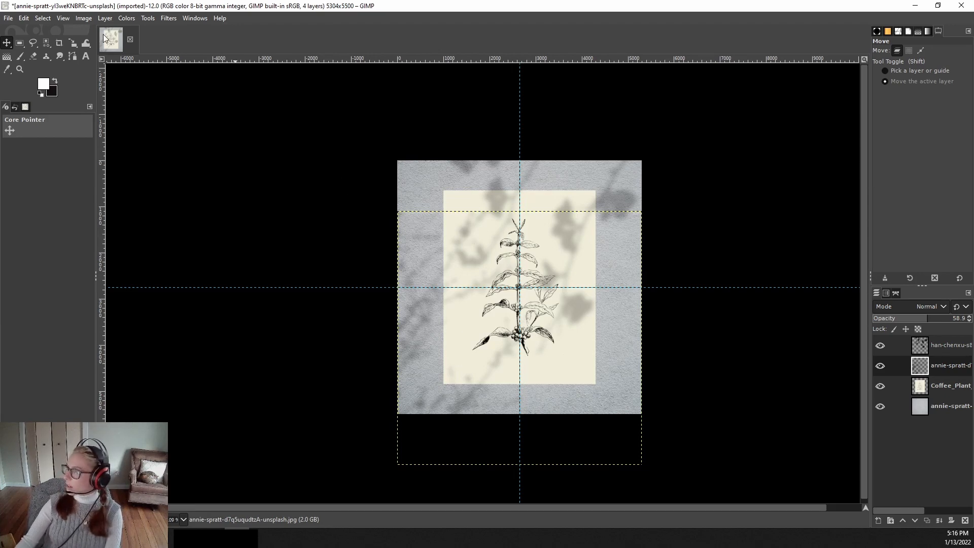
click(105, 18)
click(113, 175)
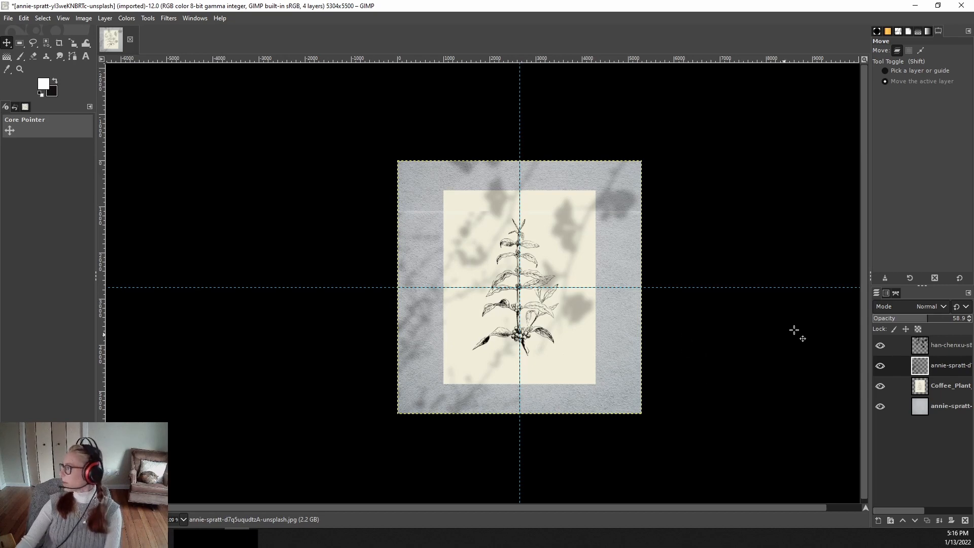
Step: Hide all layers except the branch shadow and set a large soft Eraser for removing the light horizontal line across its upper part
click(880, 388)
click(881, 404)
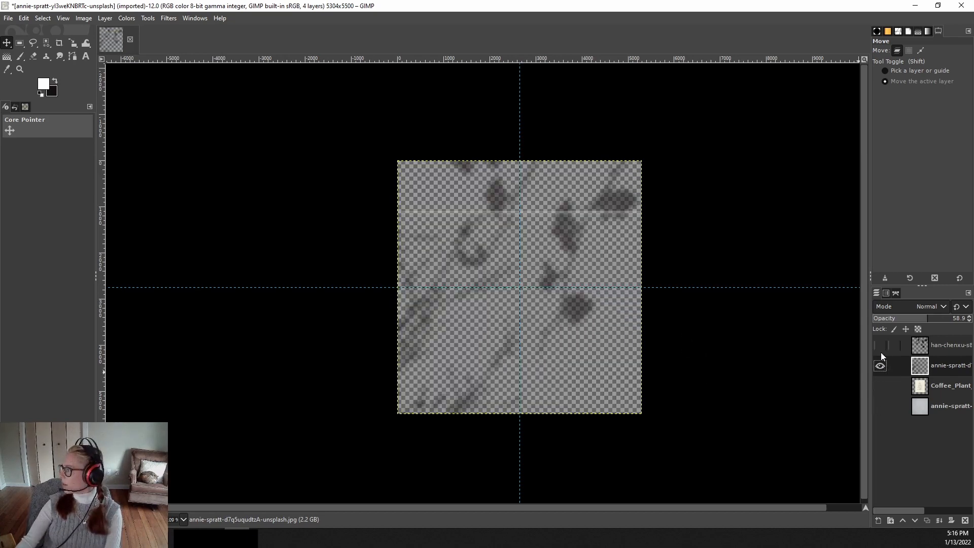
click(881, 350)
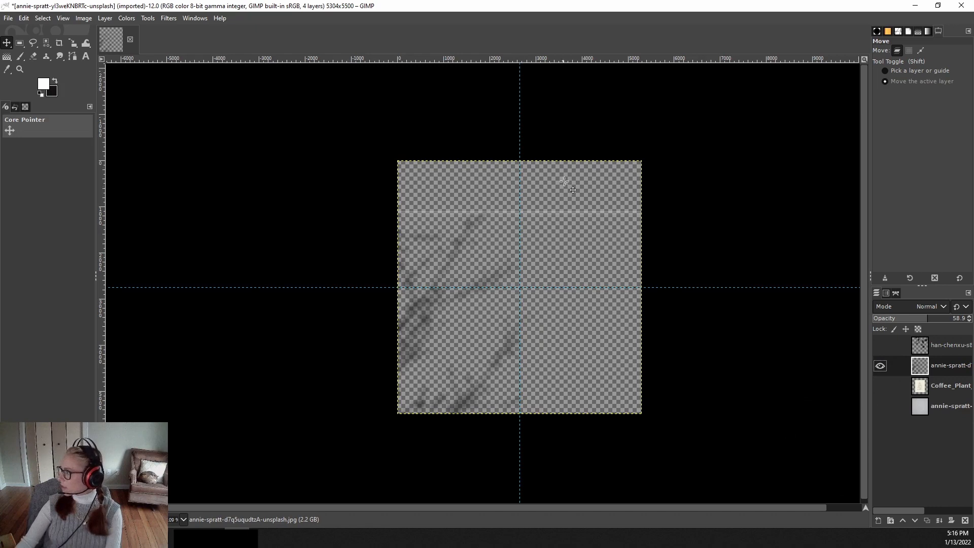
scroll(564, 185, up, 2)
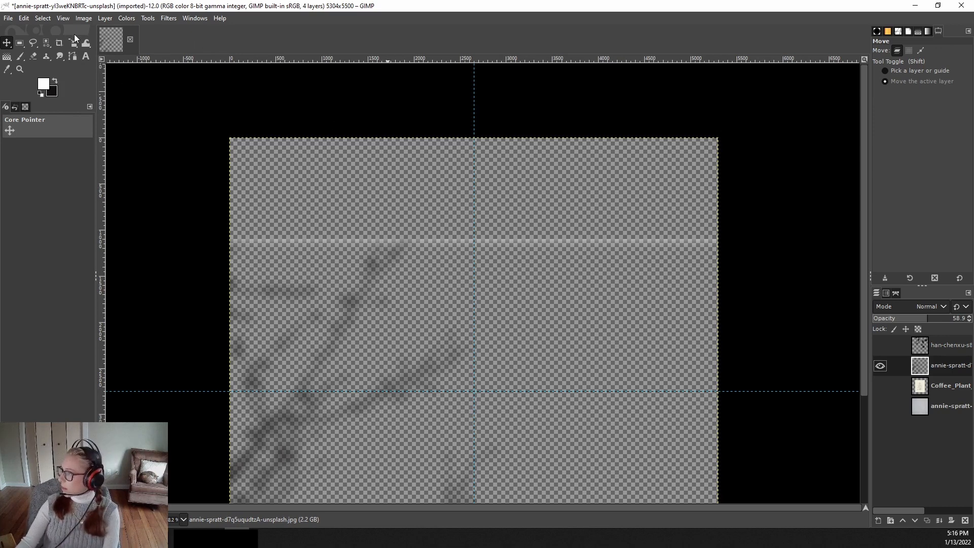
click(33, 56)
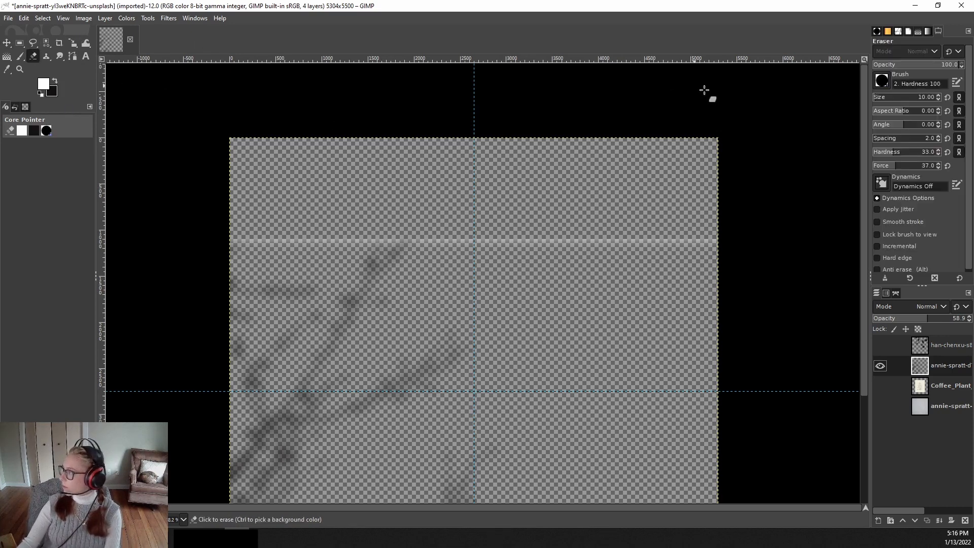
click(900, 97)
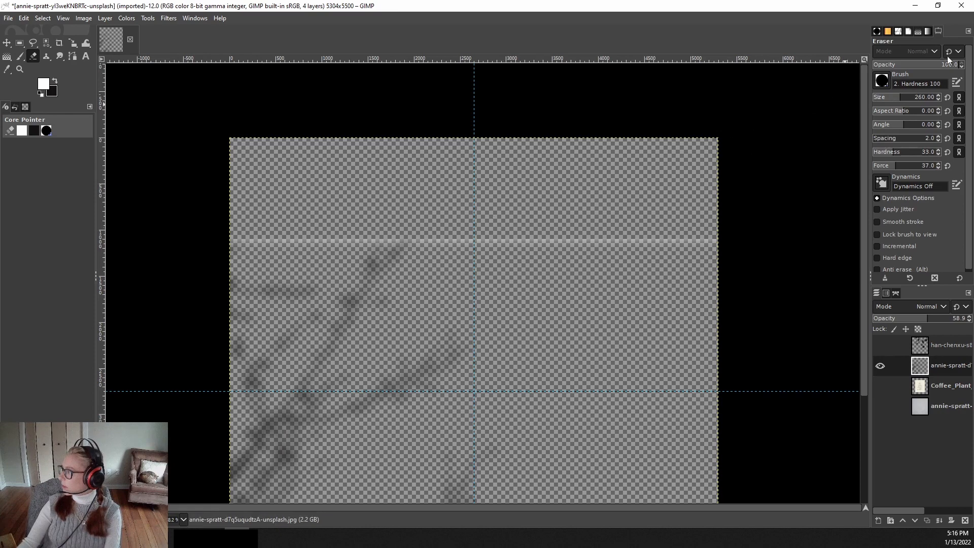
click(912, 98)
click(931, 152)
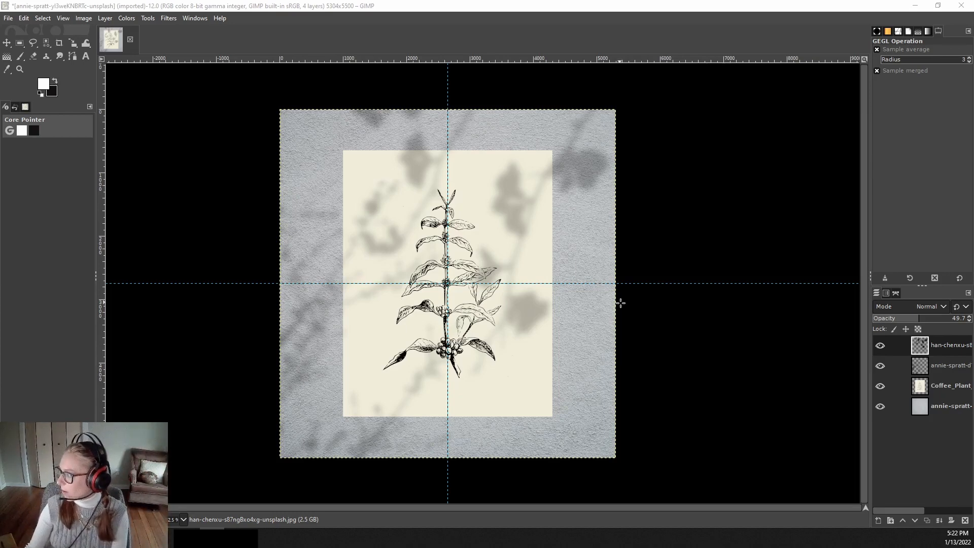
Step: Scale the coffee plant print down proportionally to 2597 × 3304 px, keeping it centered on the crossing guides
click(941, 387)
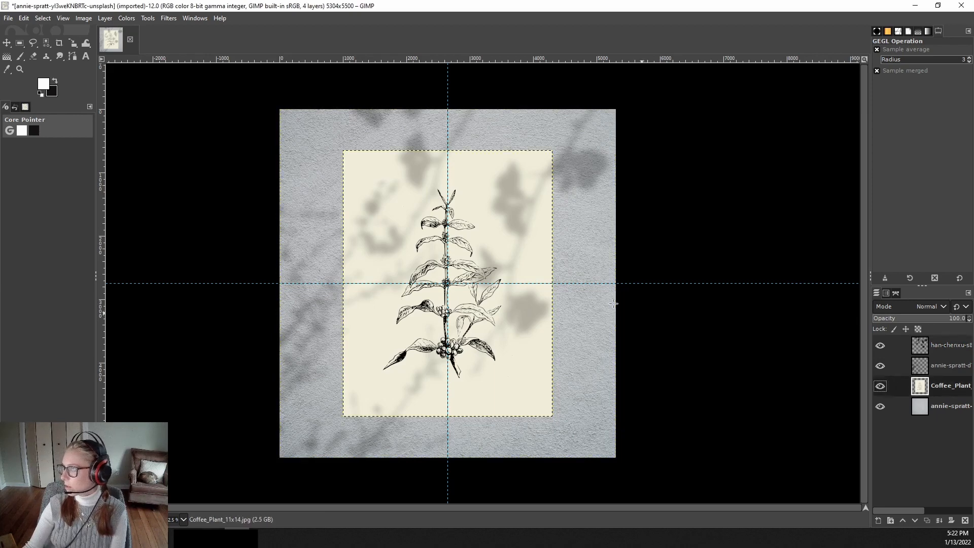
key(shift+s)
click(517, 218)
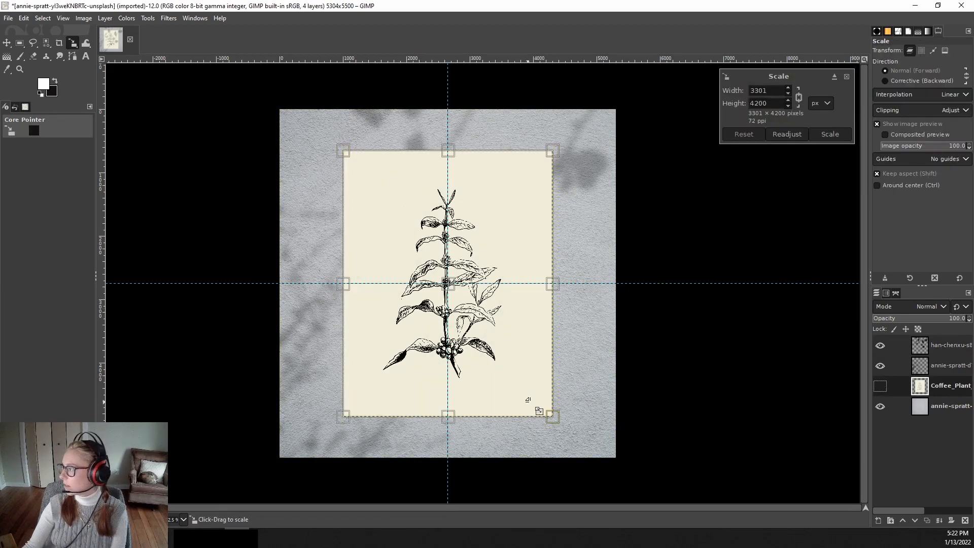
drag(540, 405, 469, 332)
drag(427, 265, 456, 291)
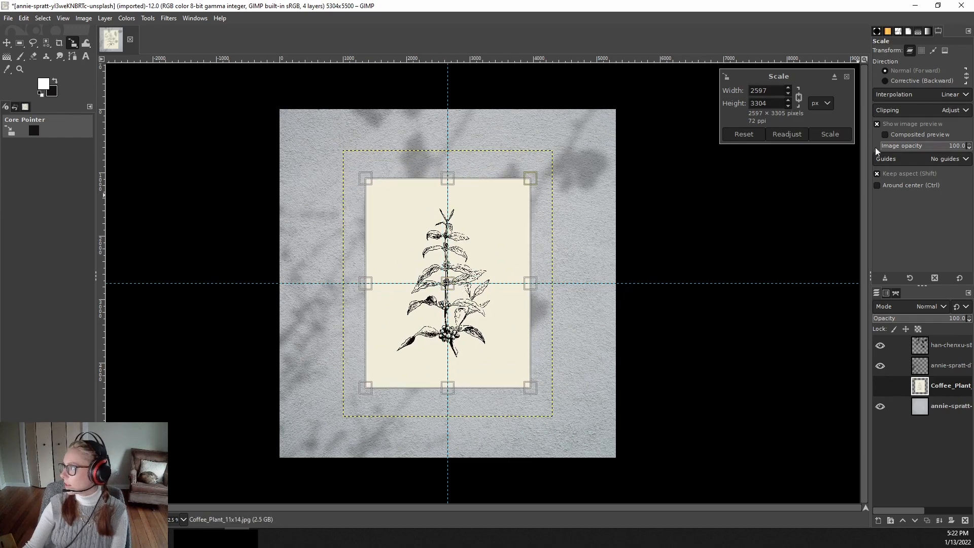
click(831, 134)
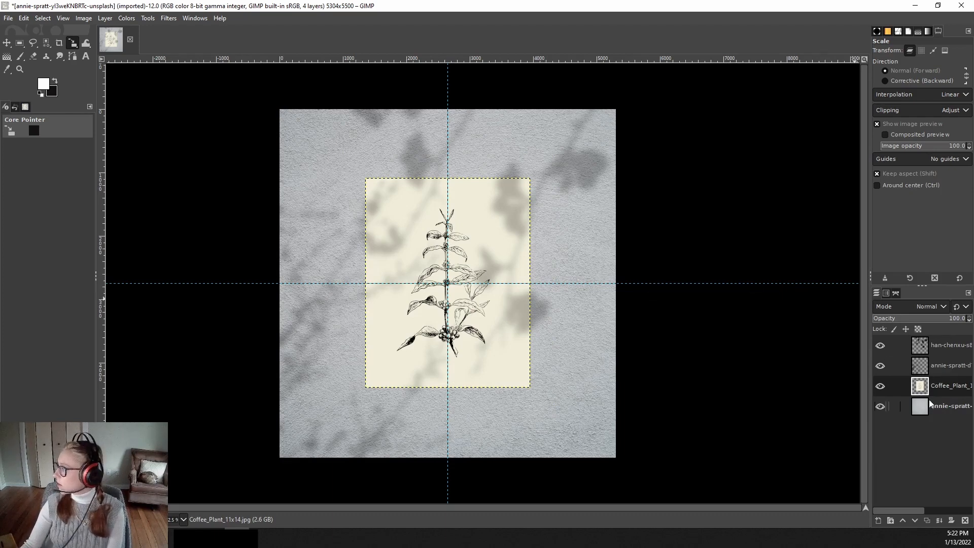
Step: Add a transparent layer named "bottom shadow" and place it directly beneath the coffee plant print layer
click(875, 519)
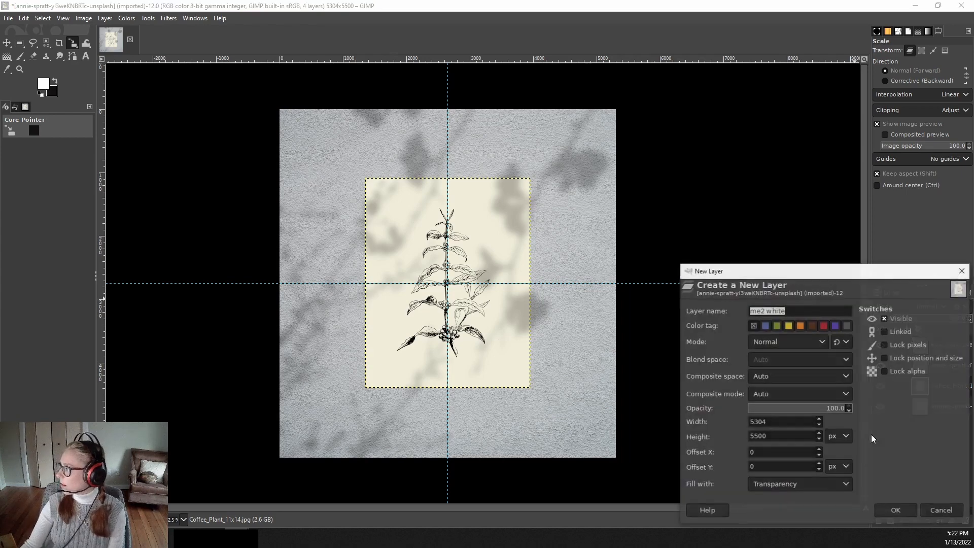
text(bottom )
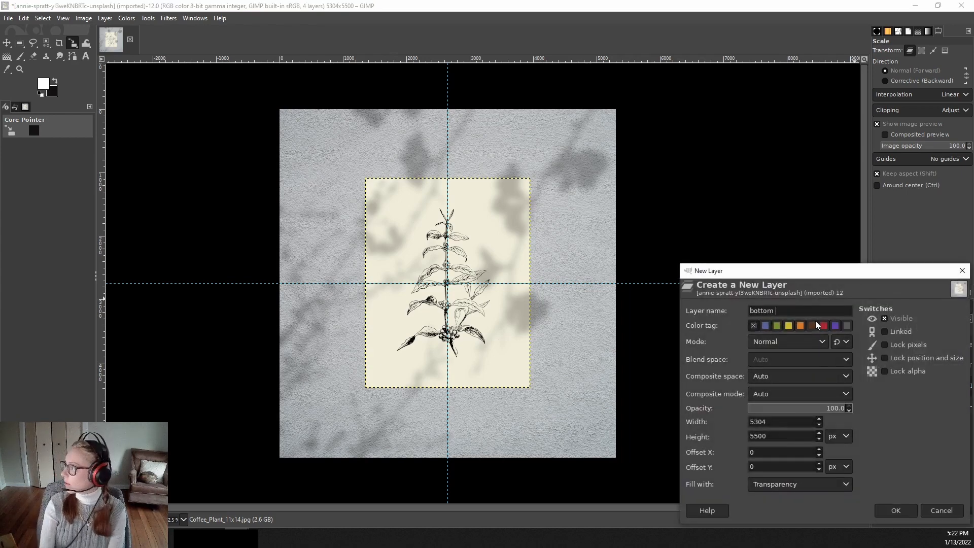
text(shadow)
key(Return)
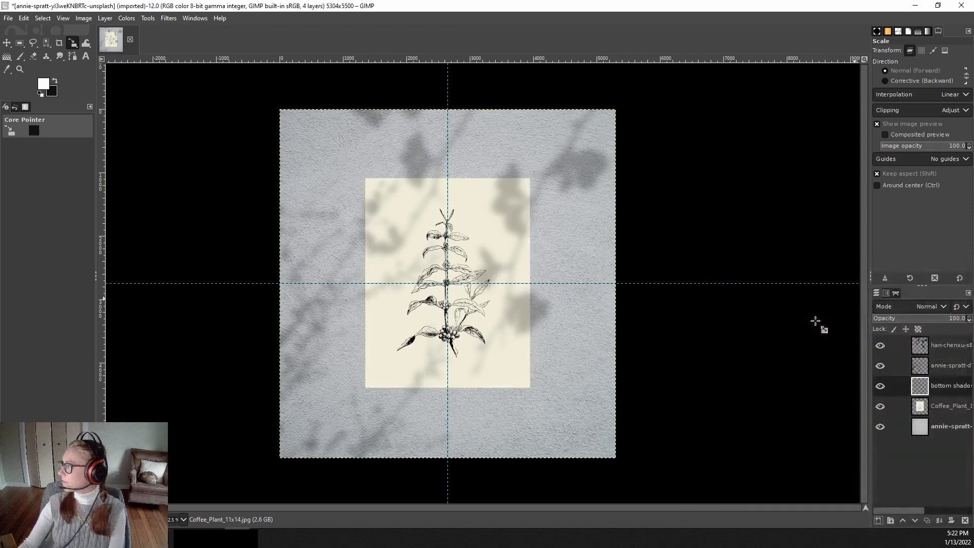
drag(936, 391, 932, 411)
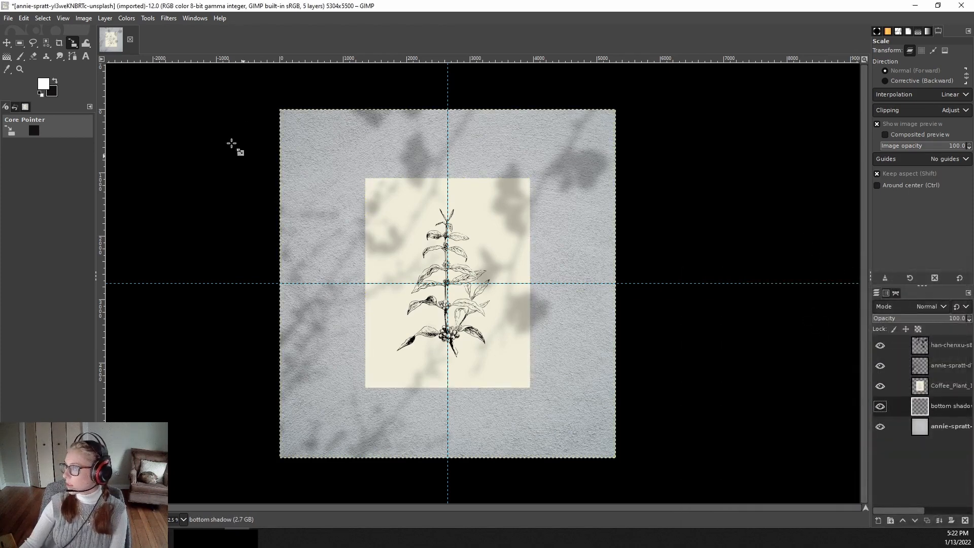
Step: Swap the foreground and background colors, keeping near-black 131111 as the foreground color
click(55, 82)
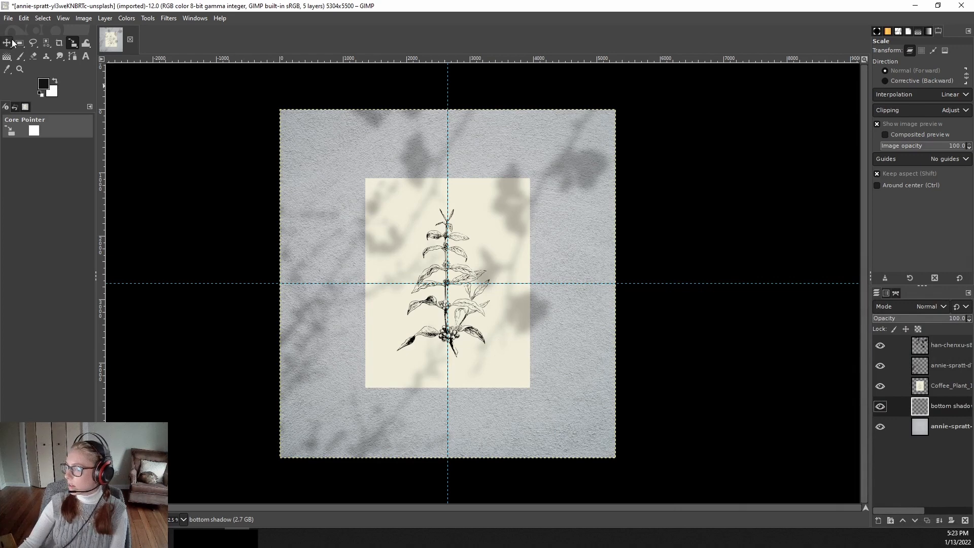
click(43, 84)
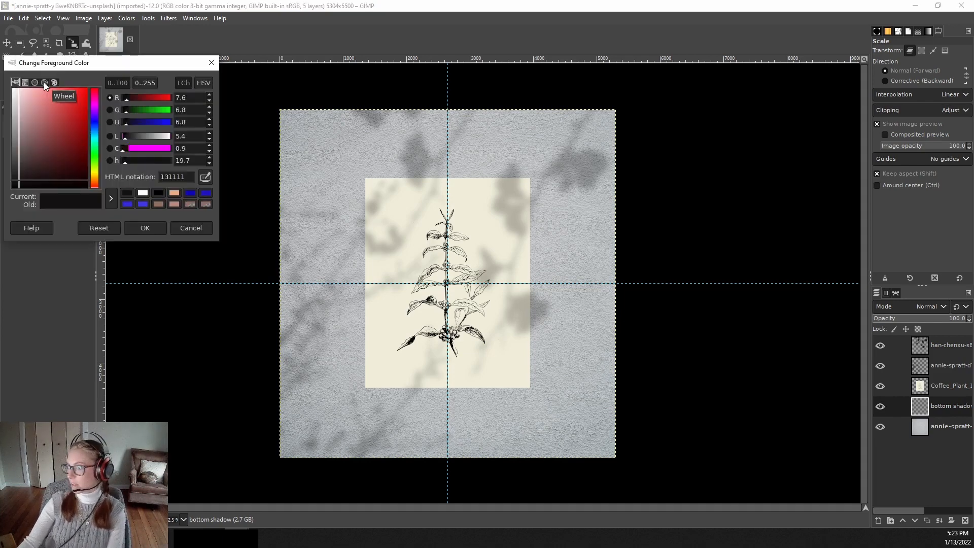
click(158, 232)
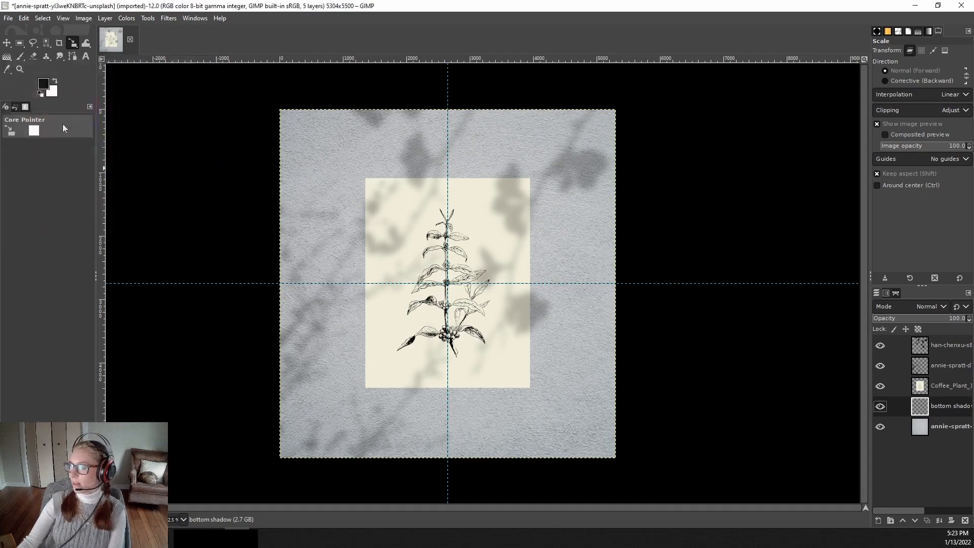
Step: Select a strip of about 2604 × 408 px overlapping the print's bottom edge and fill it with the foreground color
click(19, 43)
ctrl+scroll(408, 377, up, 2)
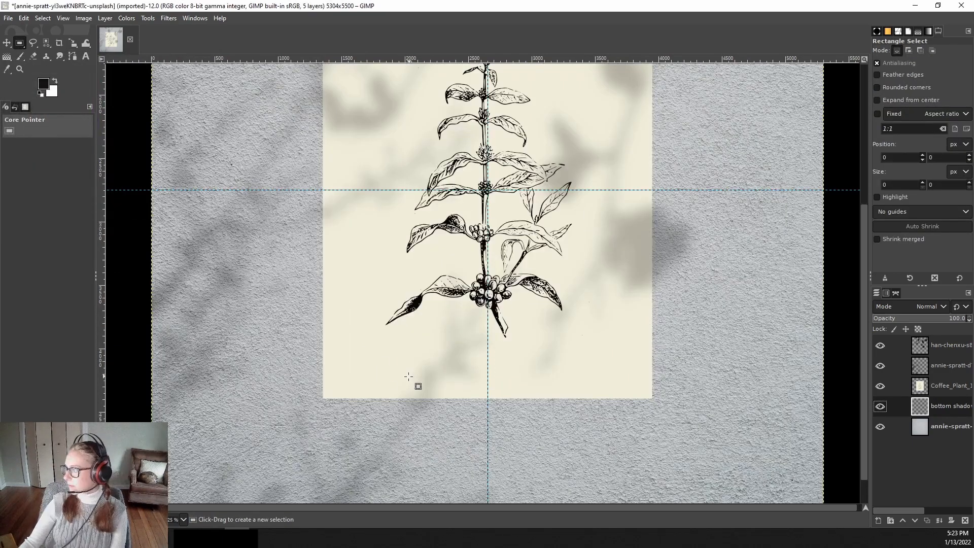
drag(323, 361, 652, 412)
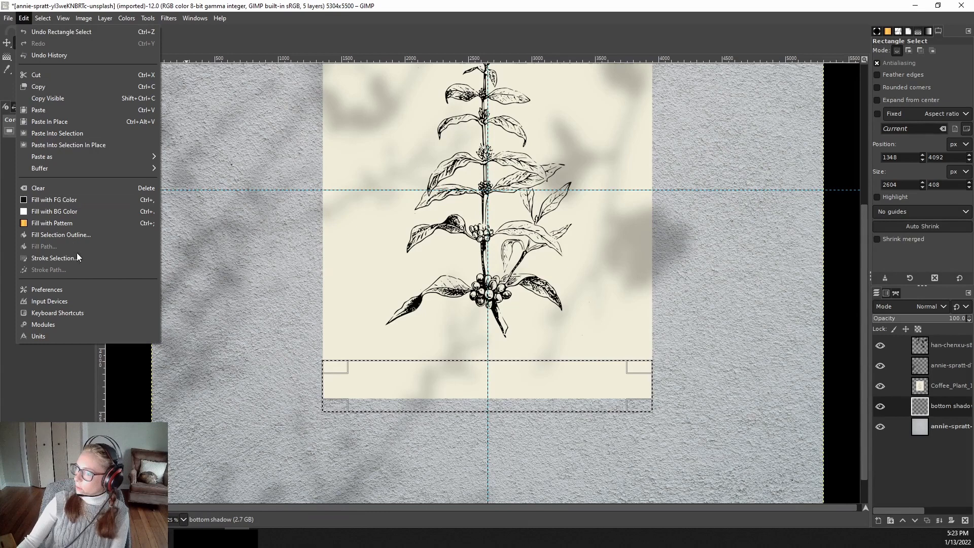
click(74, 200)
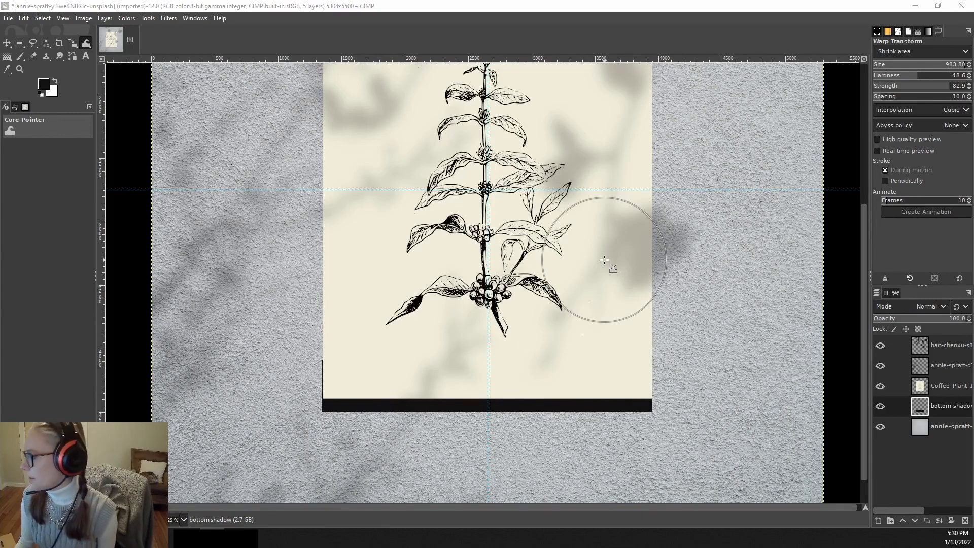
Step: Apply a Gaussian Blur of 33.06 in X and Y to the bottom shadow layer
click(169, 20)
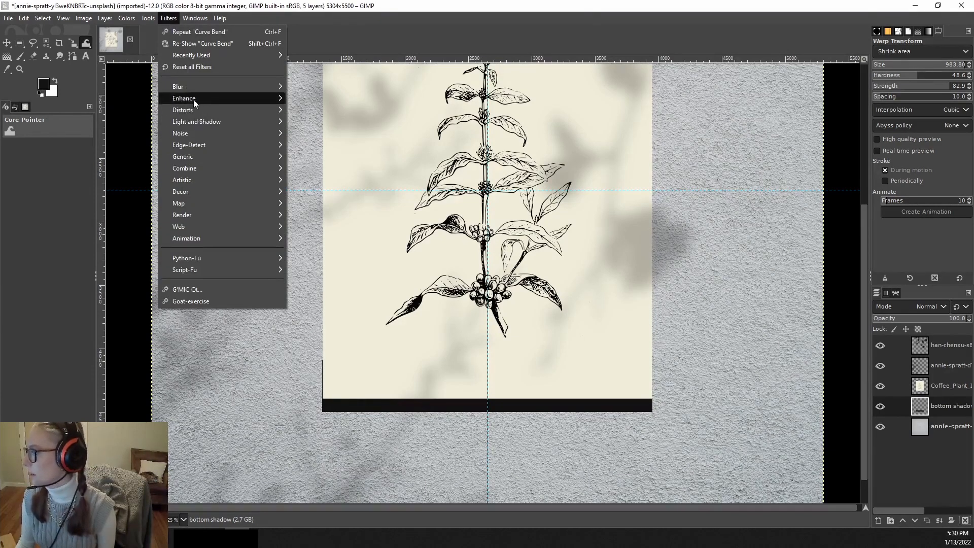
mouse_move(197, 89)
click(310, 98)
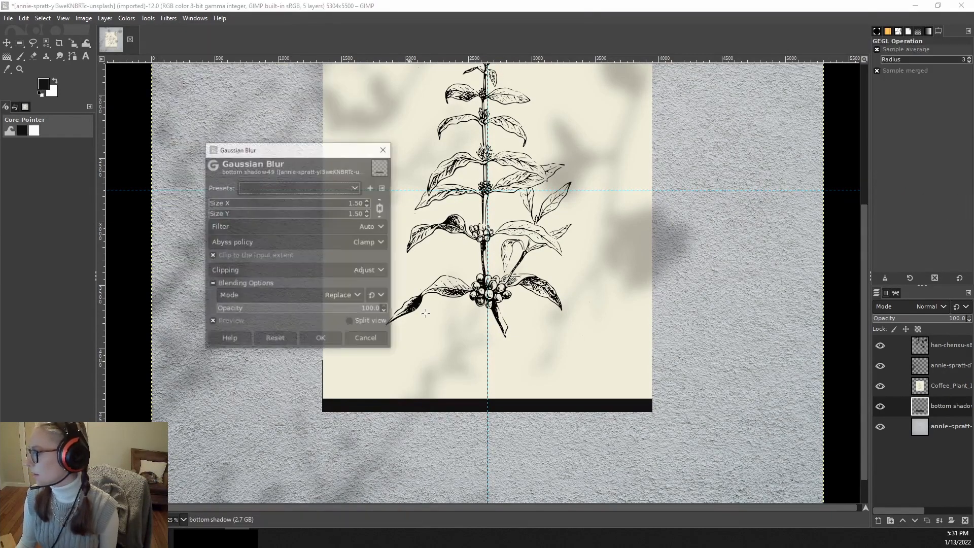
click(258, 203)
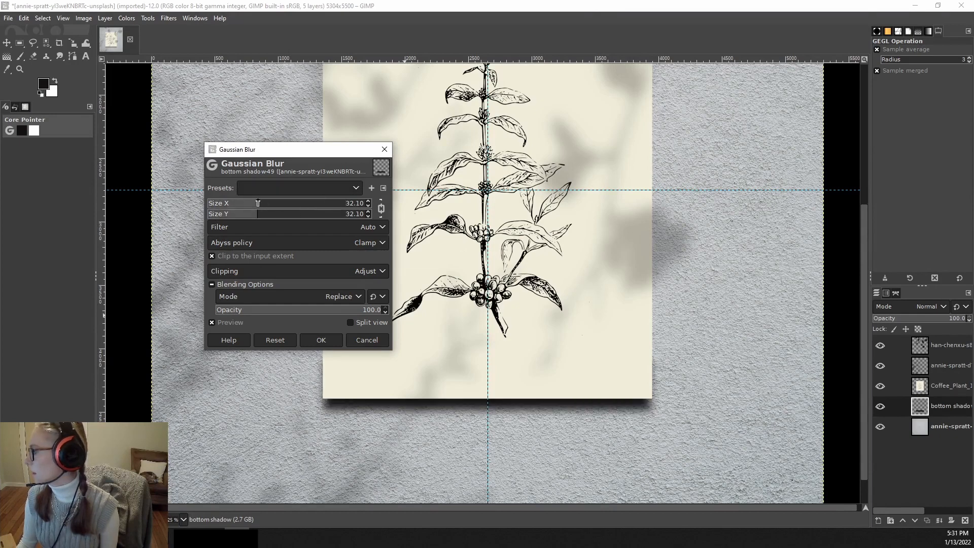
drag(284, 205, 290, 205)
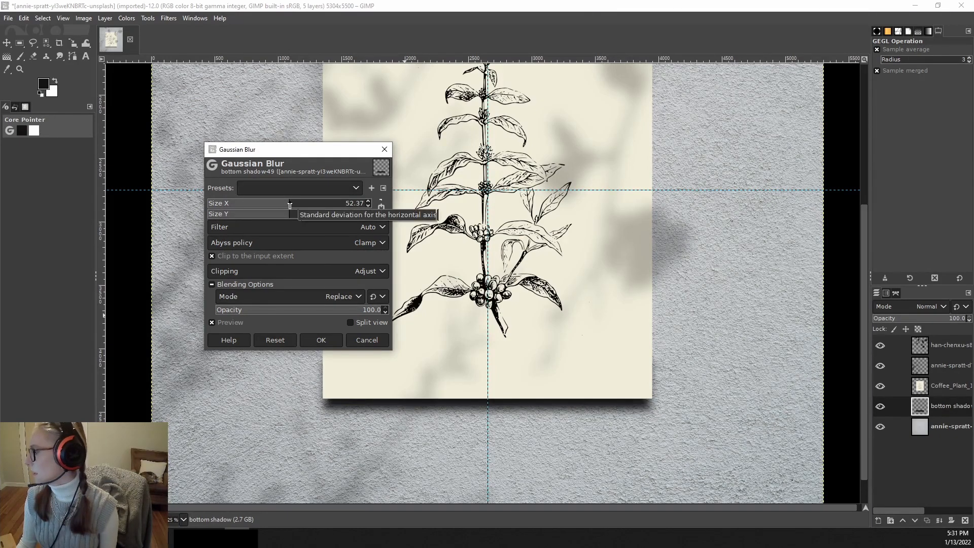
click(260, 206)
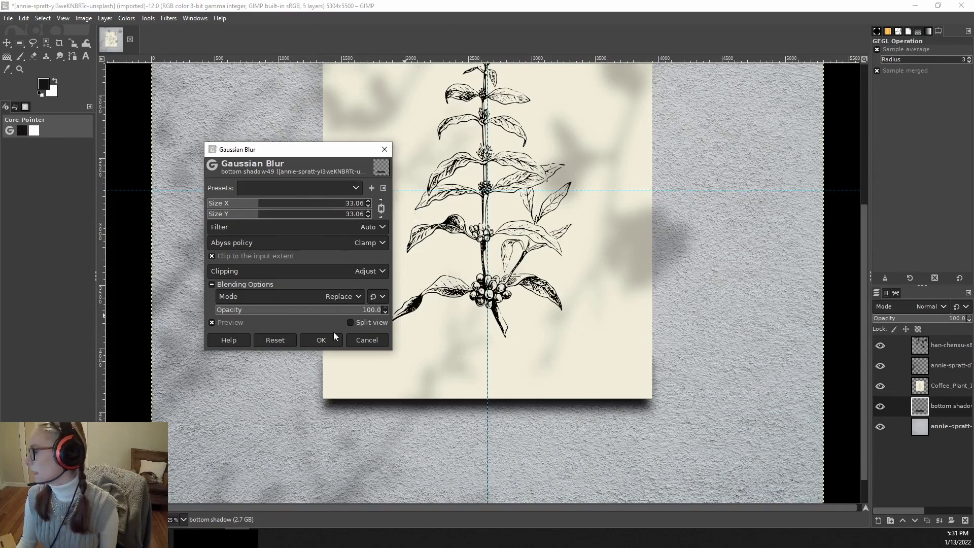
click(329, 336)
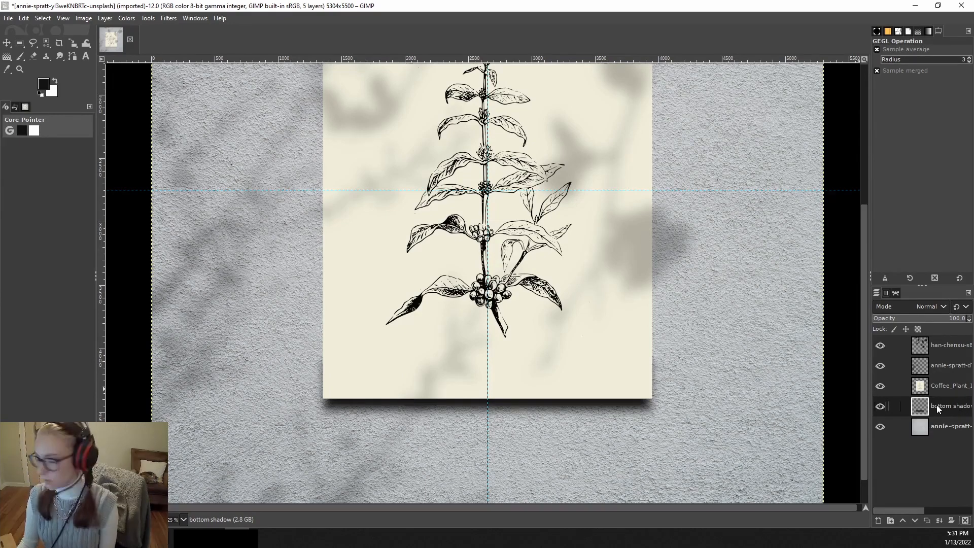
Step: Scale the bottom shadow layer down proportionally to 5215 × 5408 px and move it slightly down so it extends below the print
key(shift+s)
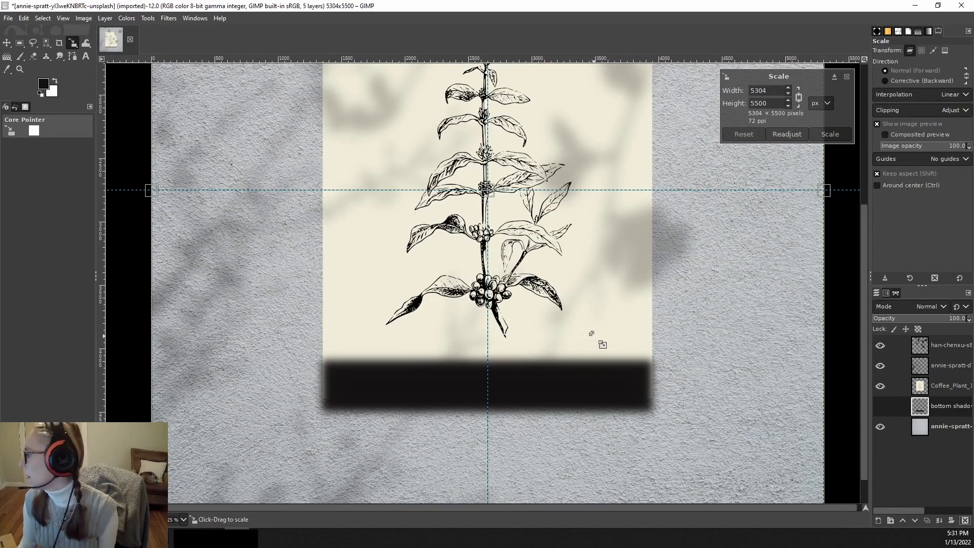
scroll(594, 338, down, 2)
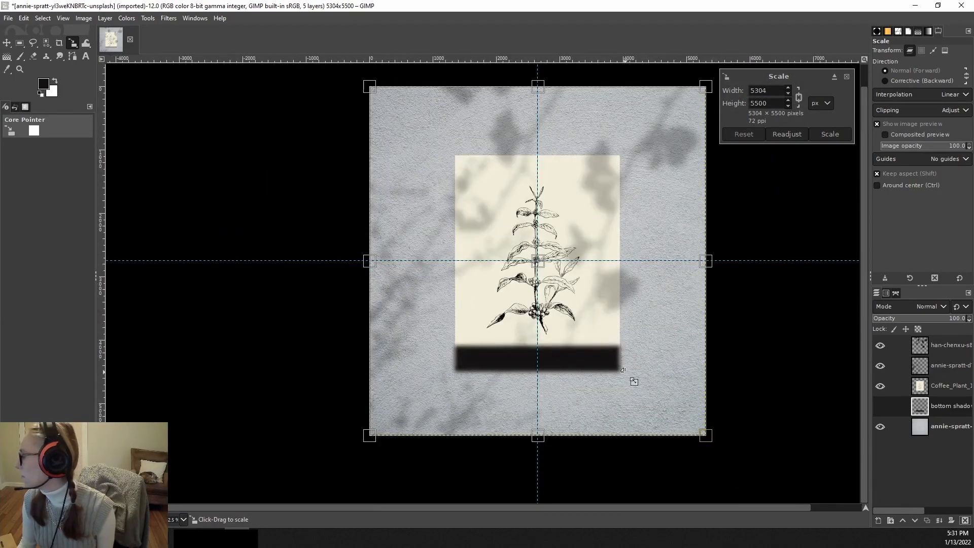
scroll(629, 381, up, 4)
drag(693, 335, 675, 333)
scroll(660, 327, down, 3)
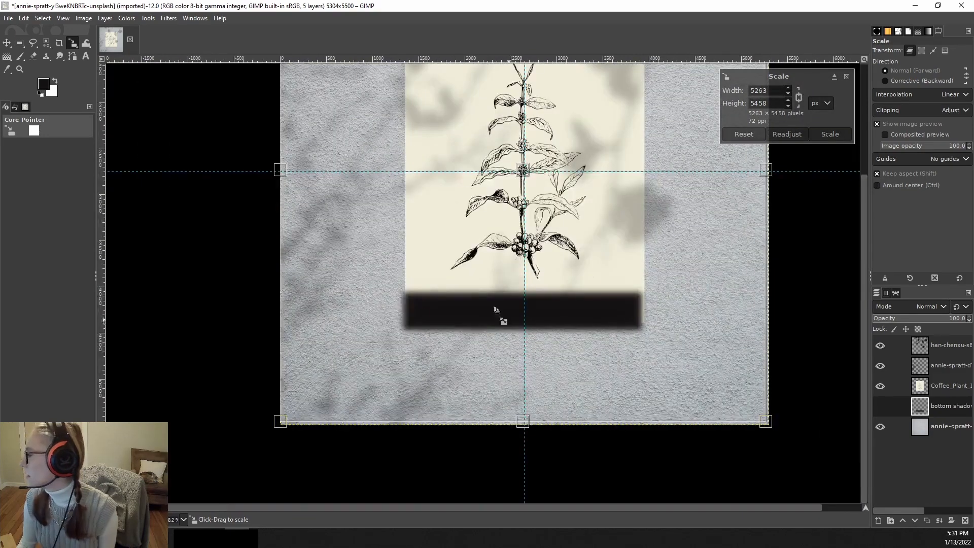
drag(321, 292, 328, 292)
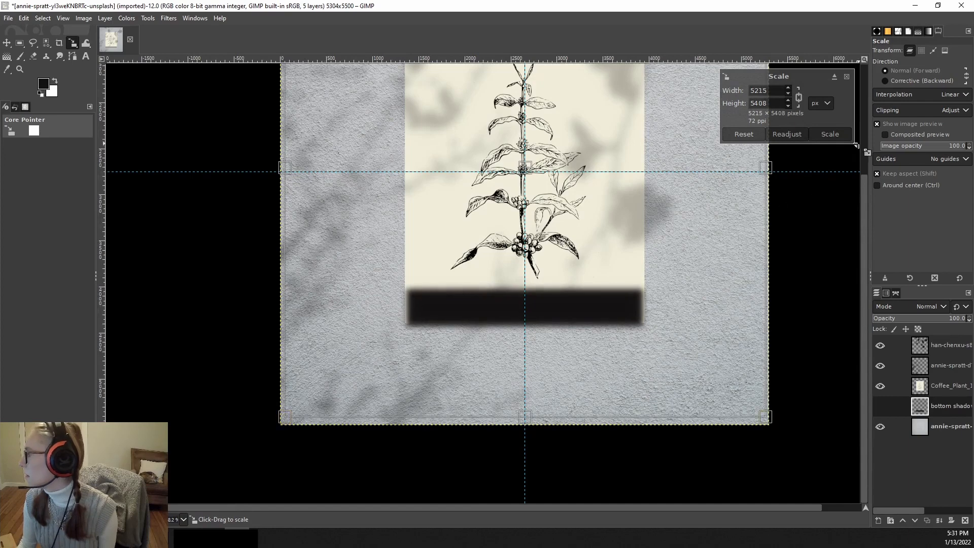
click(830, 134)
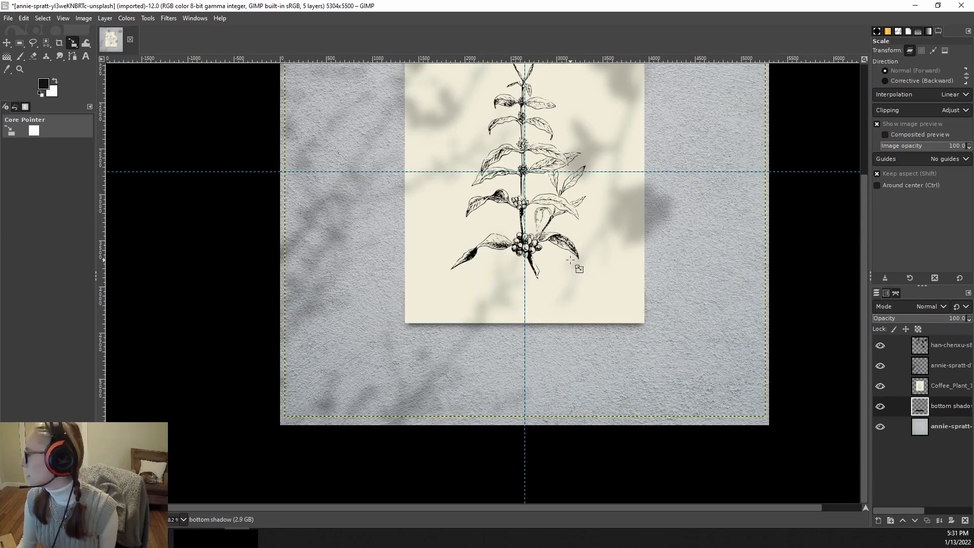
click(11, 44)
drag(547, 287, 546, 295)
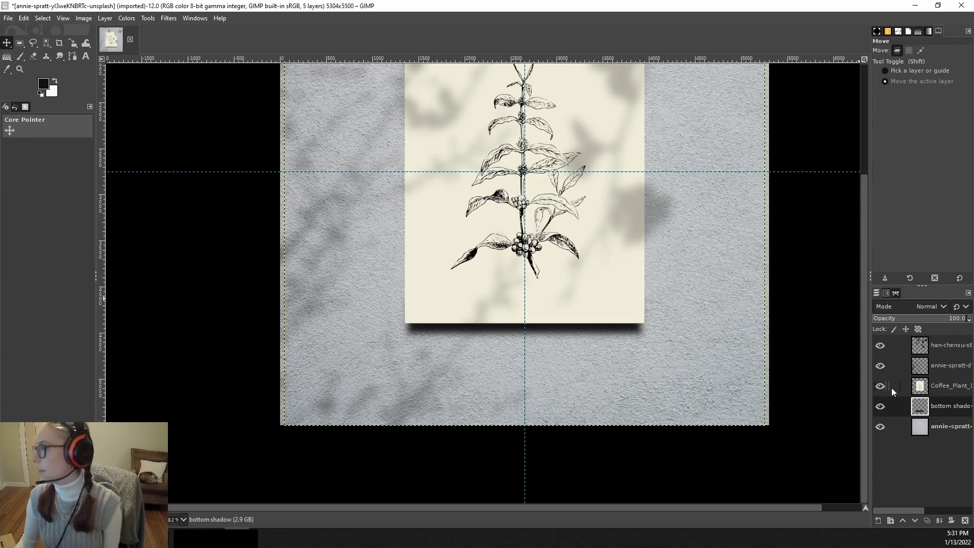
Step: Open the Curve Bend filter for the bottom shadow layer and flatten the upper border curve
click(166, 19)
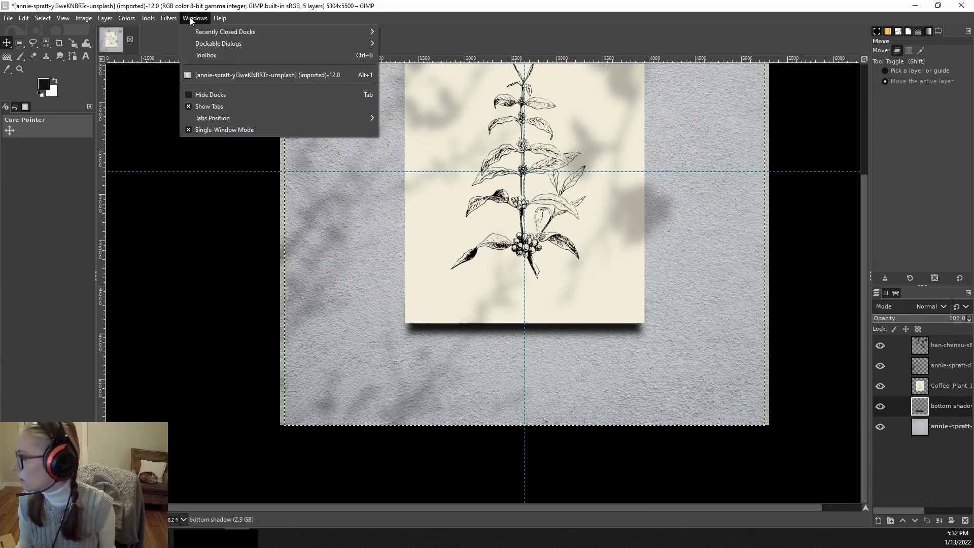
mouse_move(148, 18)
mouse_move(158, 55)
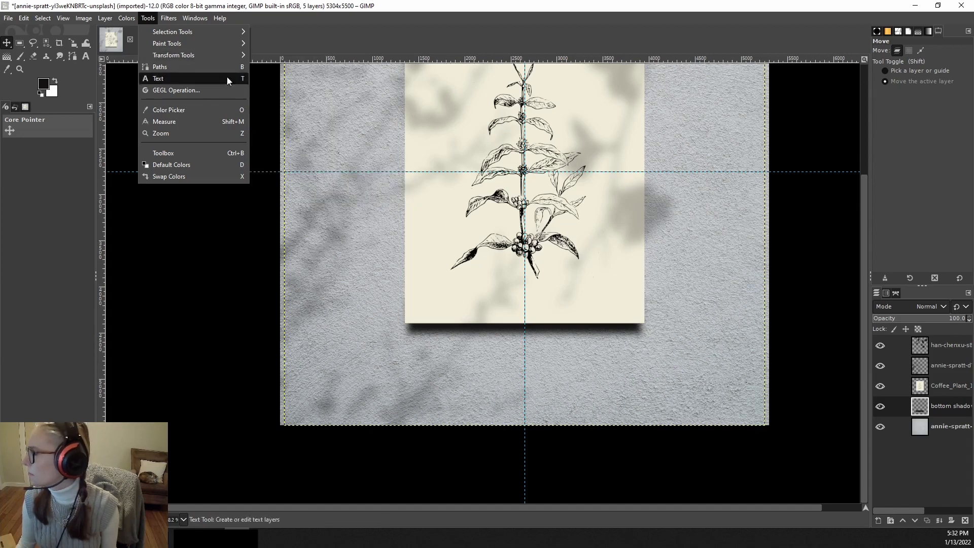
mouse_move(191, 31)
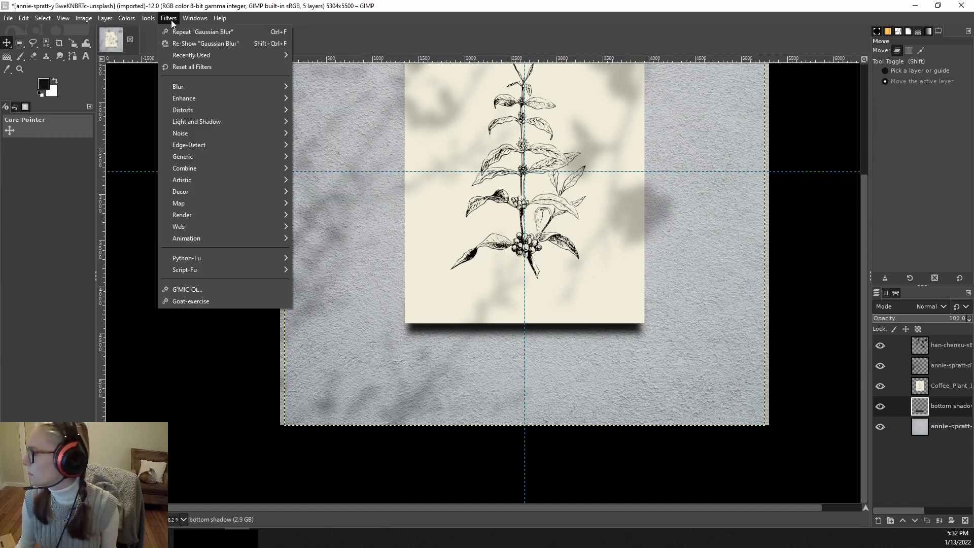
mouse_move(188, 110)
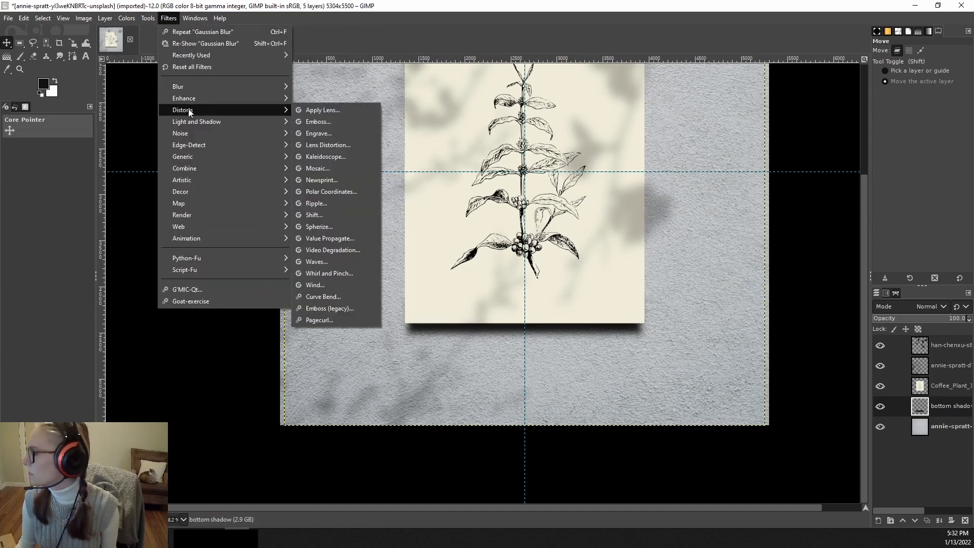
click(319, 298)
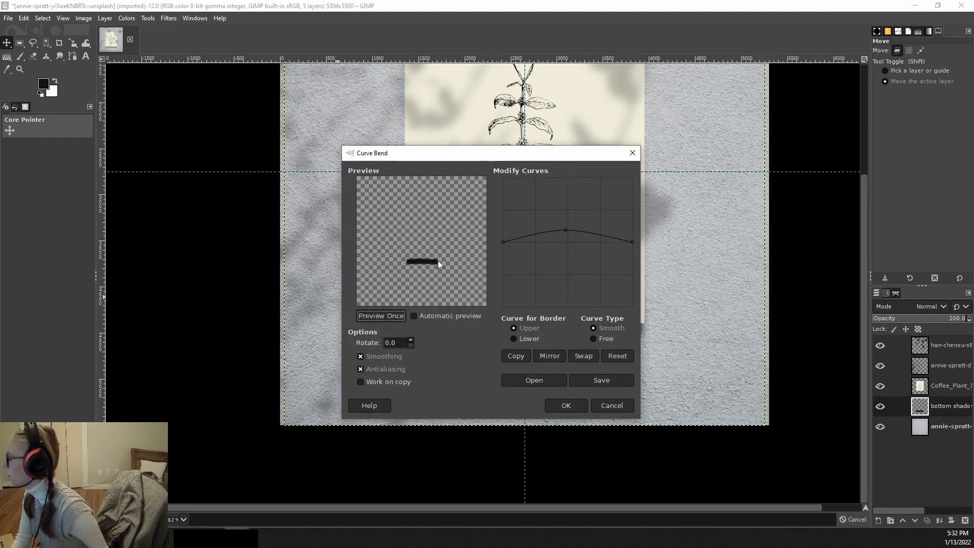
drag(561, 228, 569, 242)
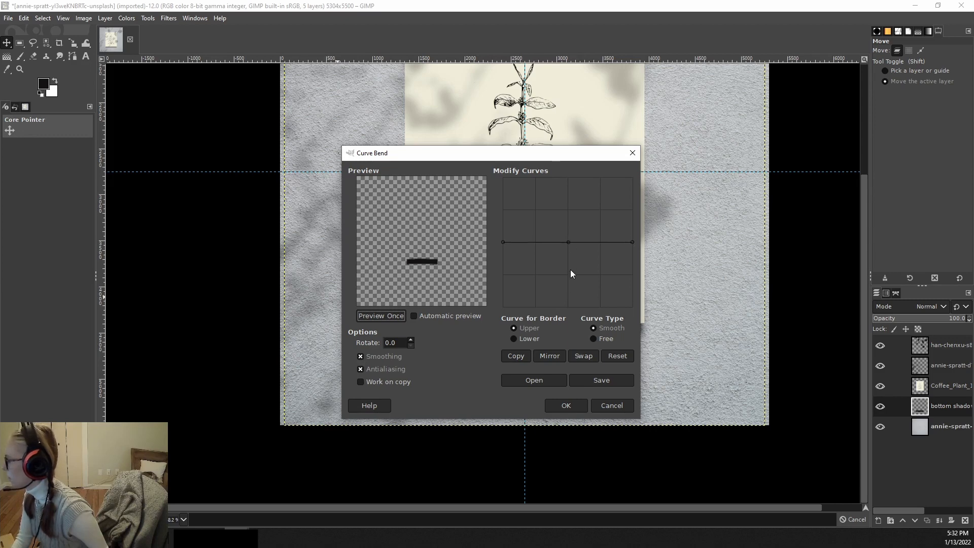
Step: Bend the lower border curve upward into a broad, flattened arch with automatic preview on, and apply Curve Bend to the shadow
click(514, 338)
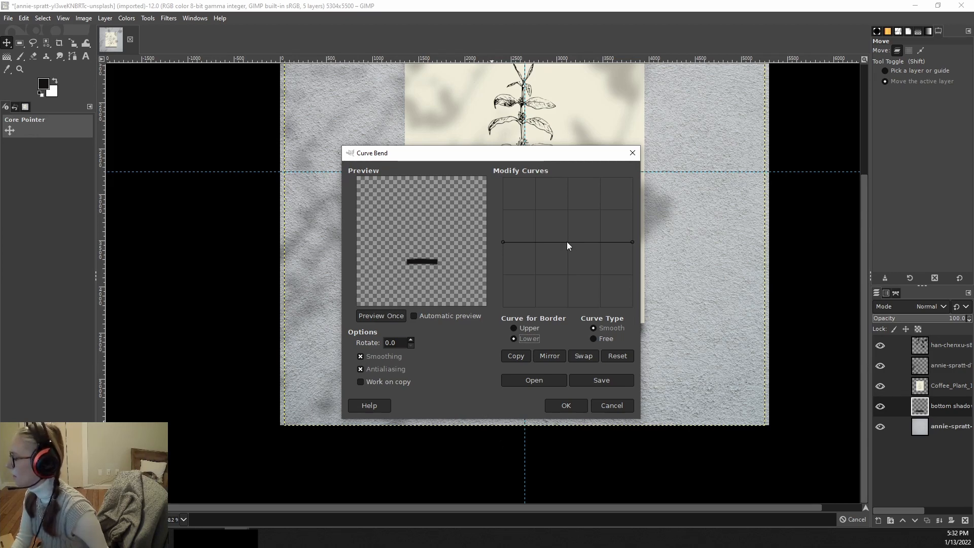
drag(567, 242, 569, 221)
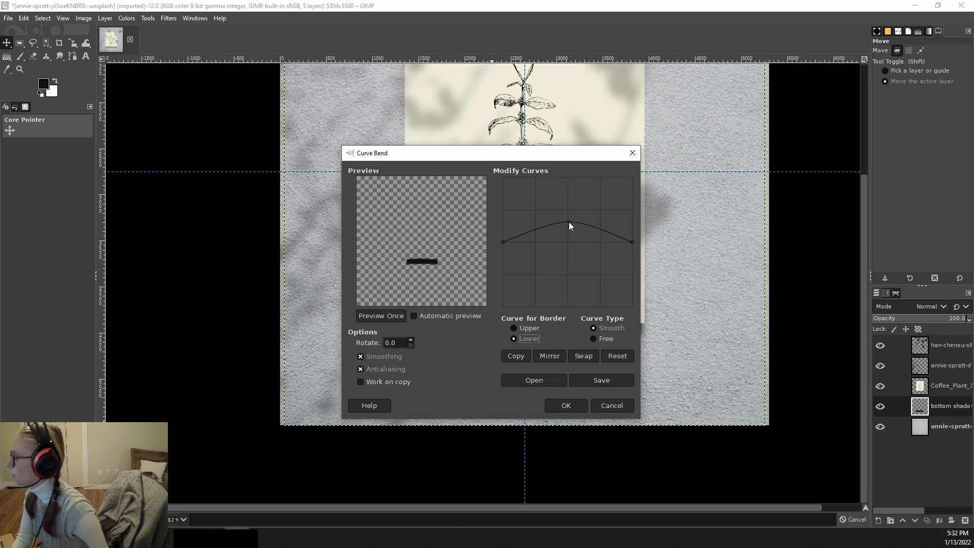
click(414, 316)
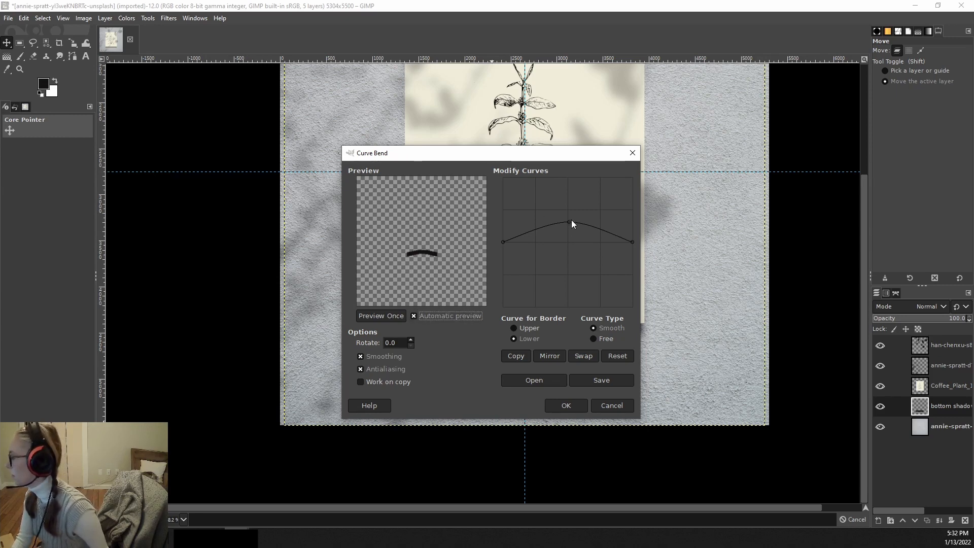
click(536, 227)
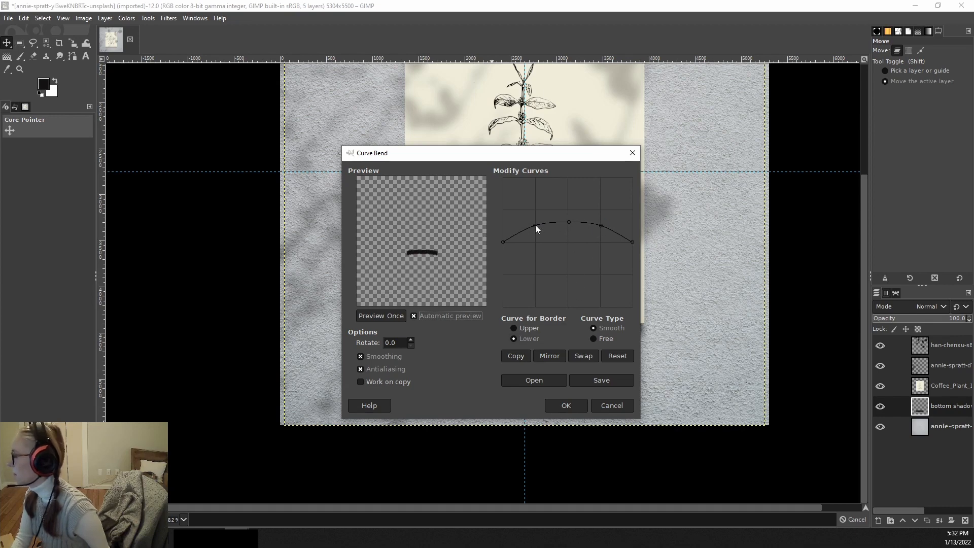
click(579, 402)
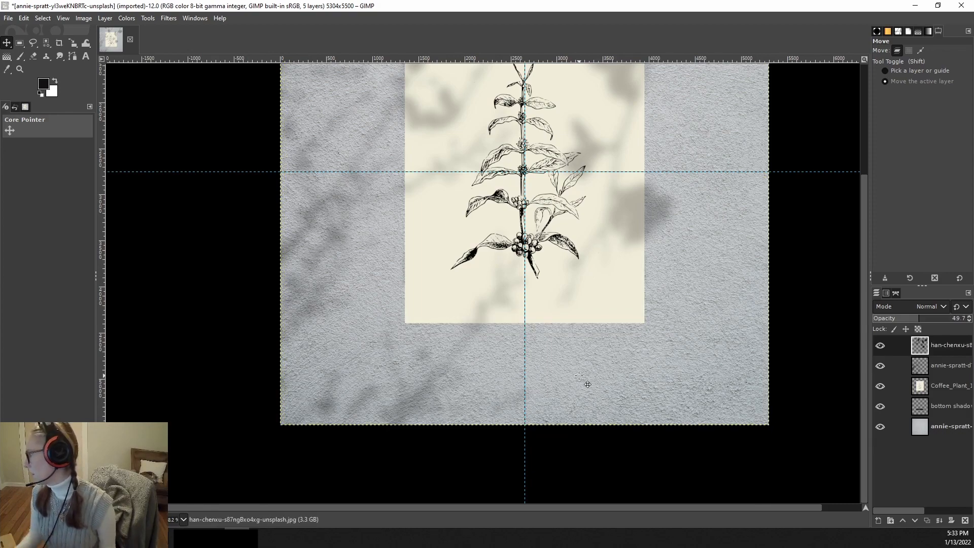
Step: Examine the bent shadow strip with the print and branch shadow layers hidden, and show those layers again
scroll(619, 274, up, 4)
scroll(620, 285, down, 2)
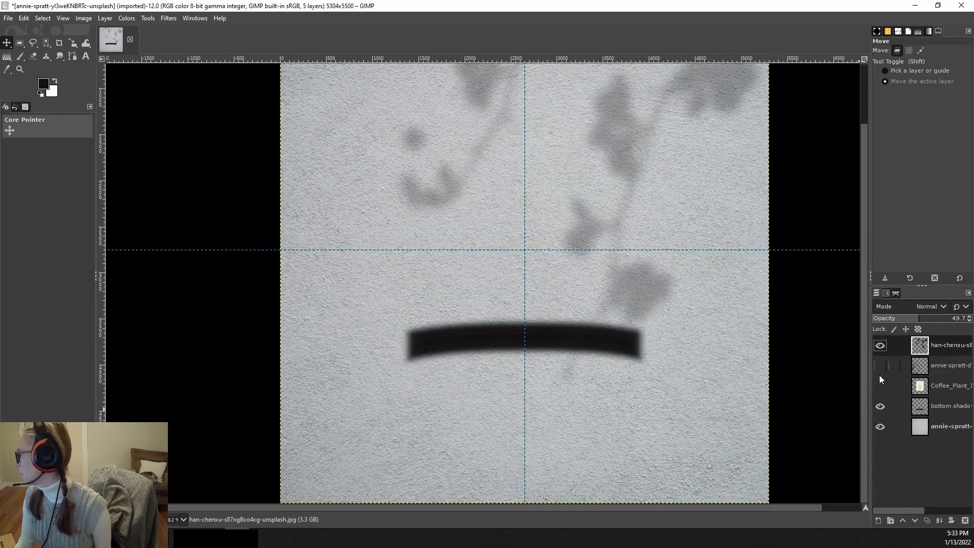
click(881, 386)
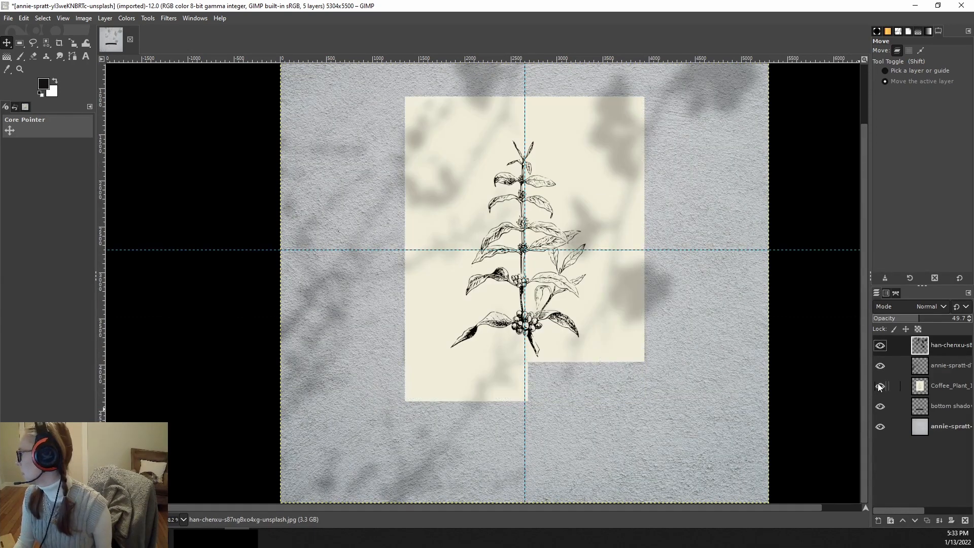
Step: Make the bottom shadow layer active and hide the Coffee_Plant print layer to expose the curved shadow strip
click(954, 408)
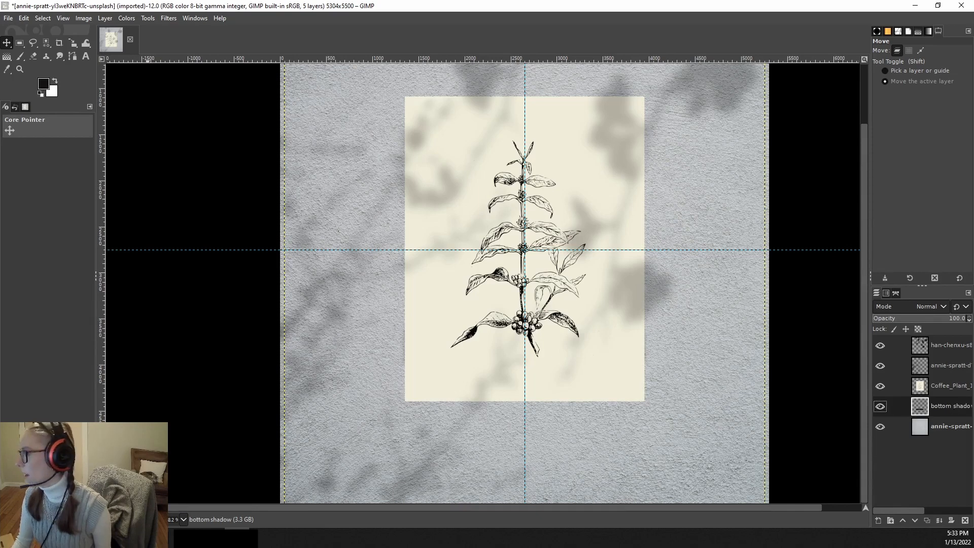
drag(528, 318, 533, 450)
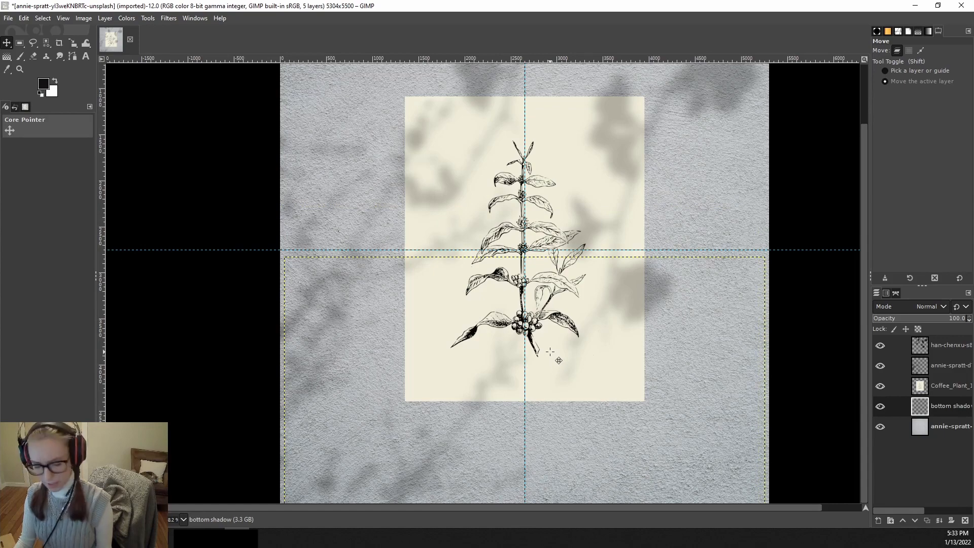
key(ctrl+z)
scroll(758, 330, up, 2)
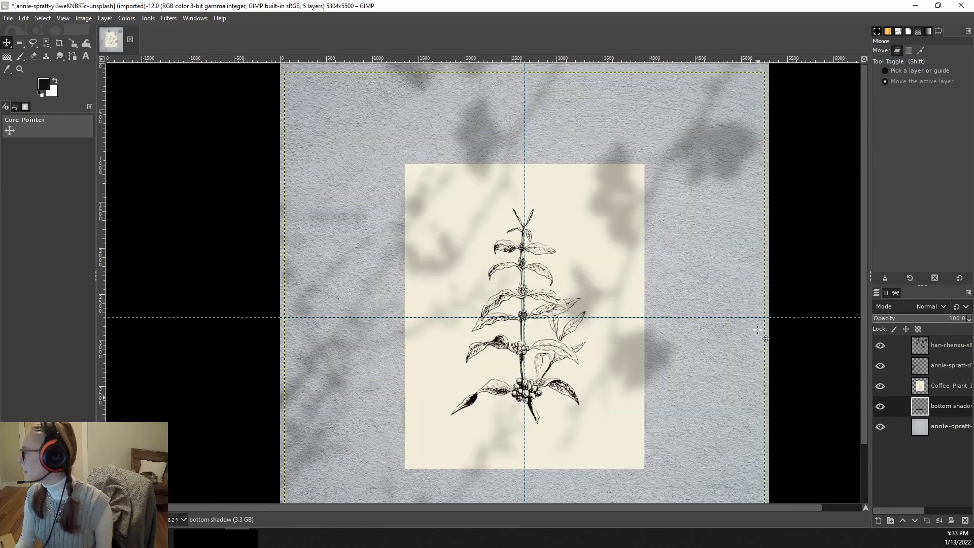
key(ctrl+z)
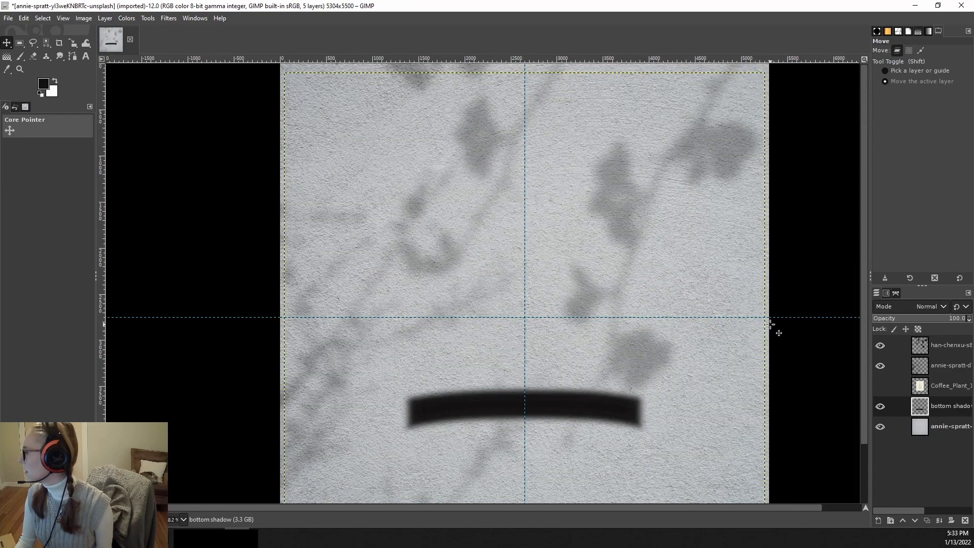
scroll(771, 324, down, 2)
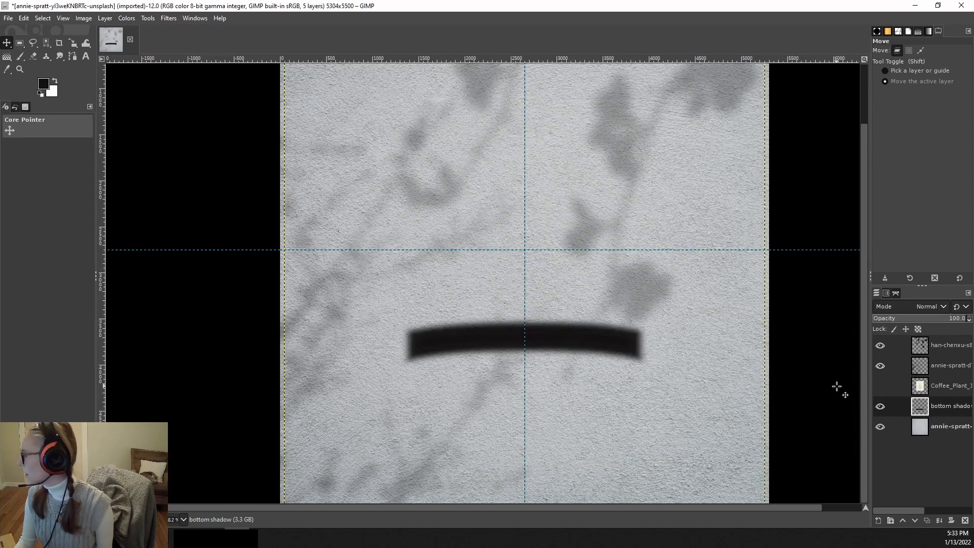
Step: Move the bottom shadow down, show the print layer again, and align the shadow so its curved edge extends just below the print
drag(597, 360, 591, 389)
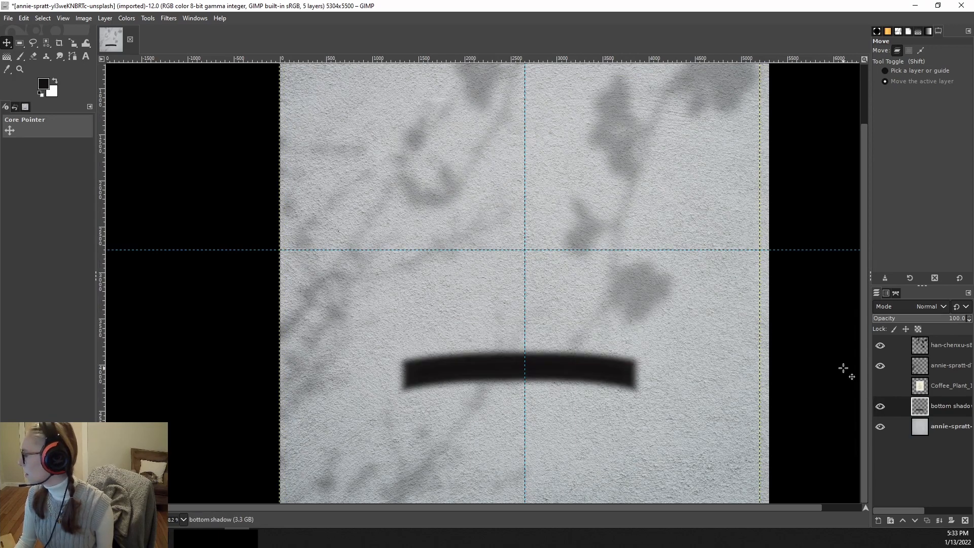
click(881, 386)
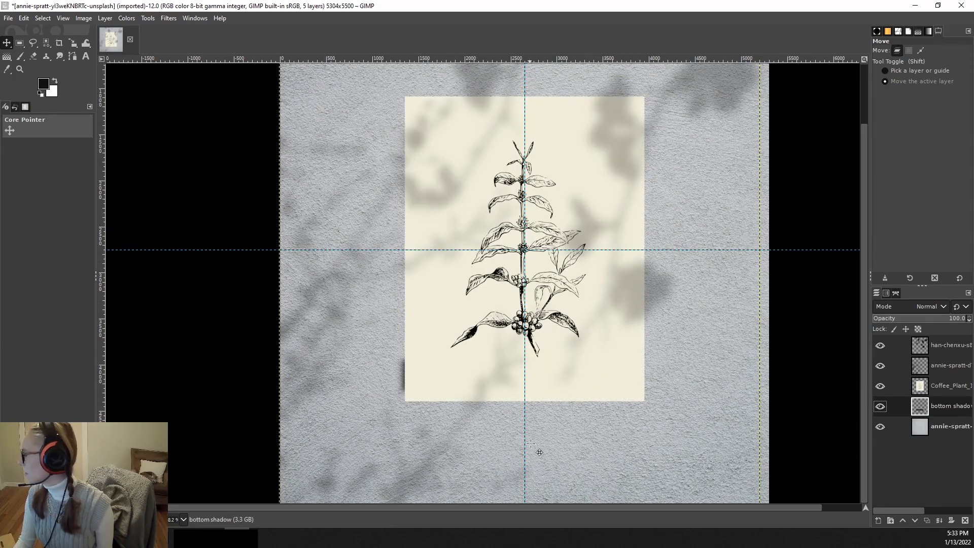
drag(530, 444, 572, 467)
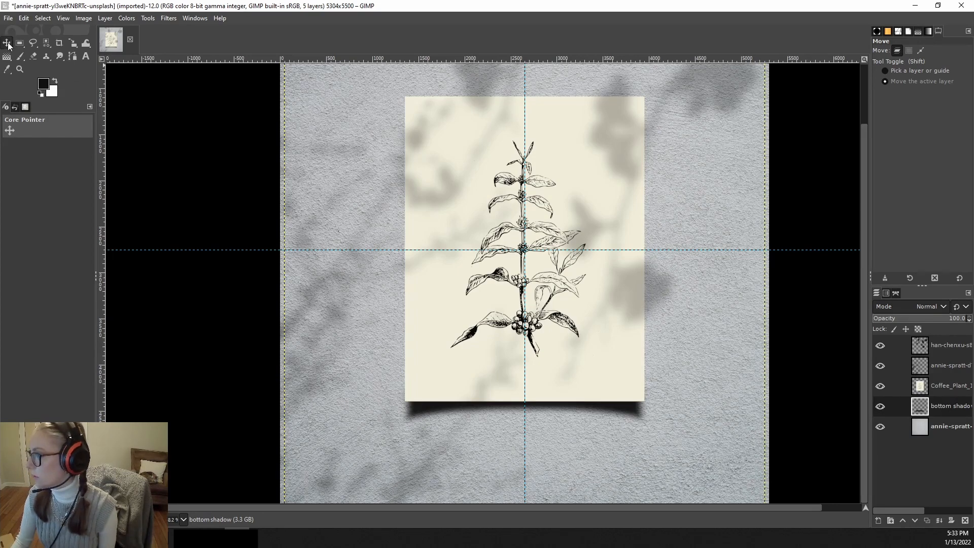
drag(533, 428, 535, 424)
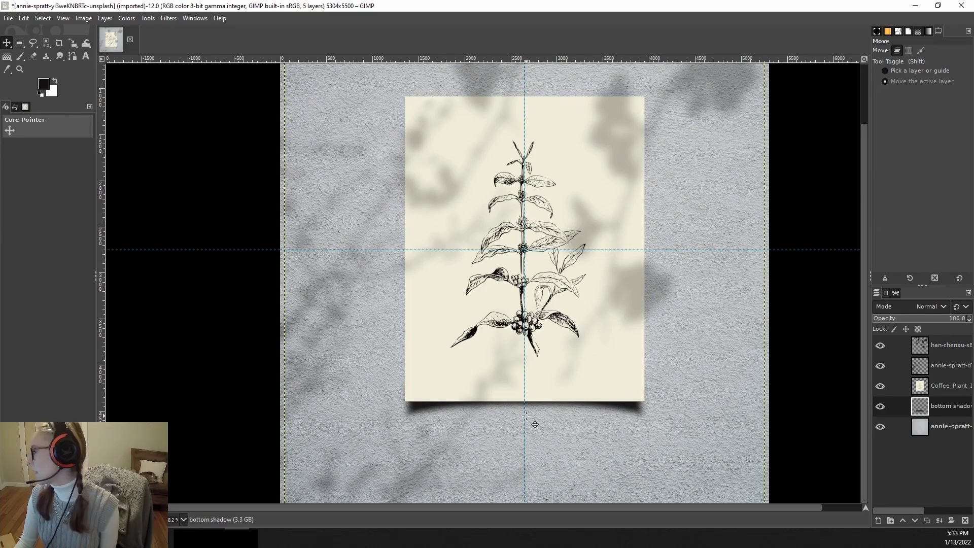
scroll(658, 237, down, 1)
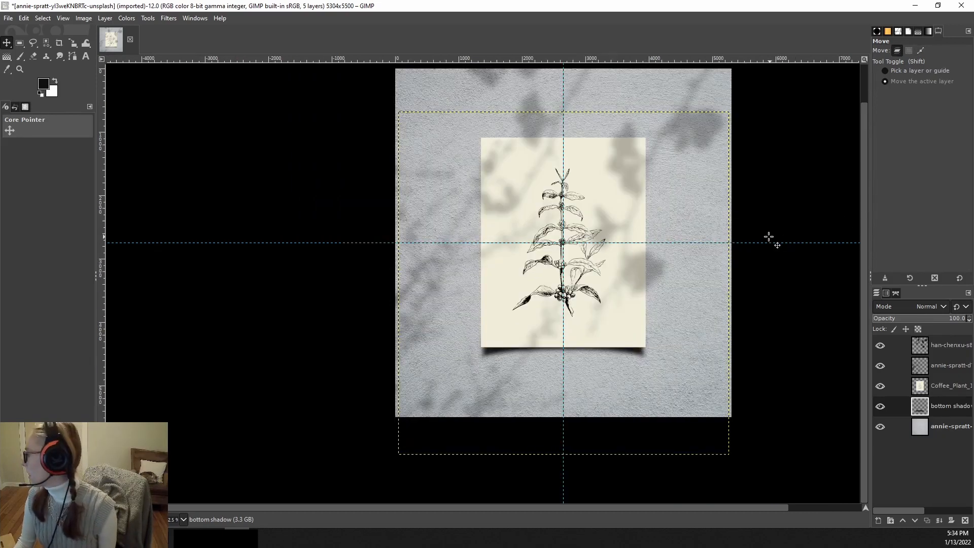
scroll(756, 236, up, 1)
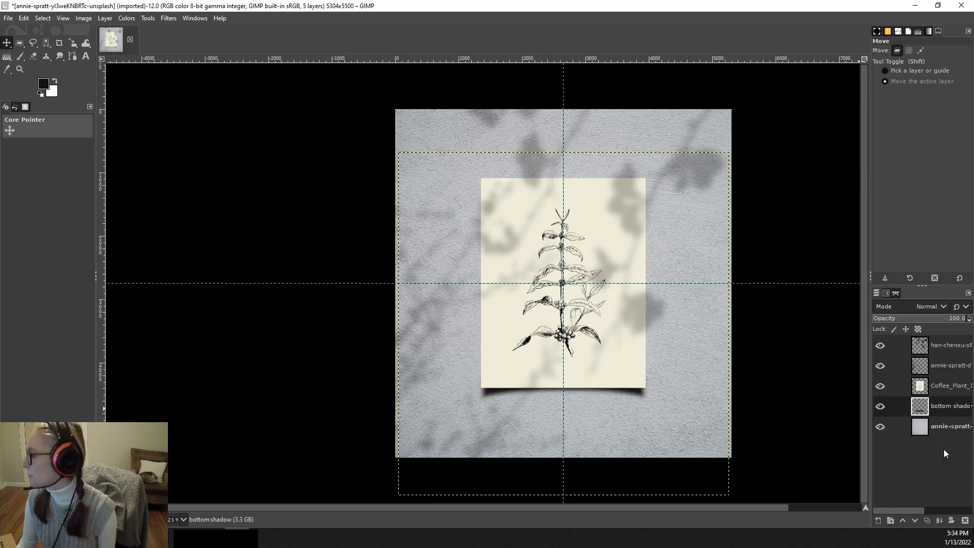
Step: Create a transparent 5304 × 5500 px layer named left shadow, directly above the bottom shadow layer
click(879, 522)
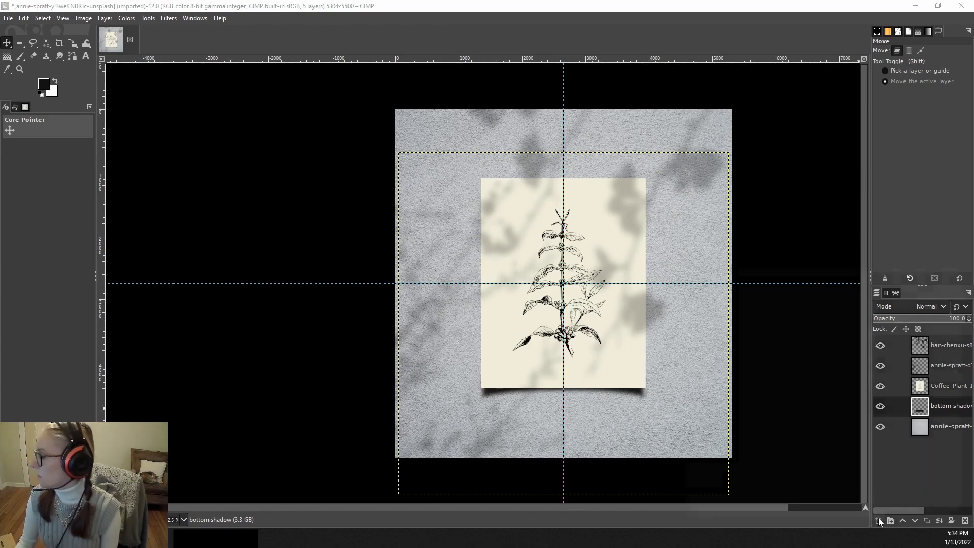
text(left shadow)
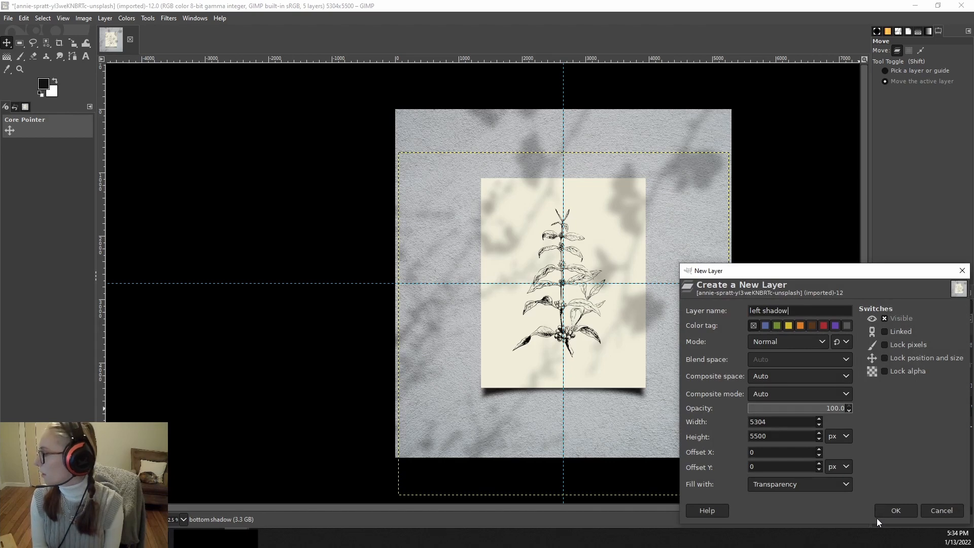
key(Return)
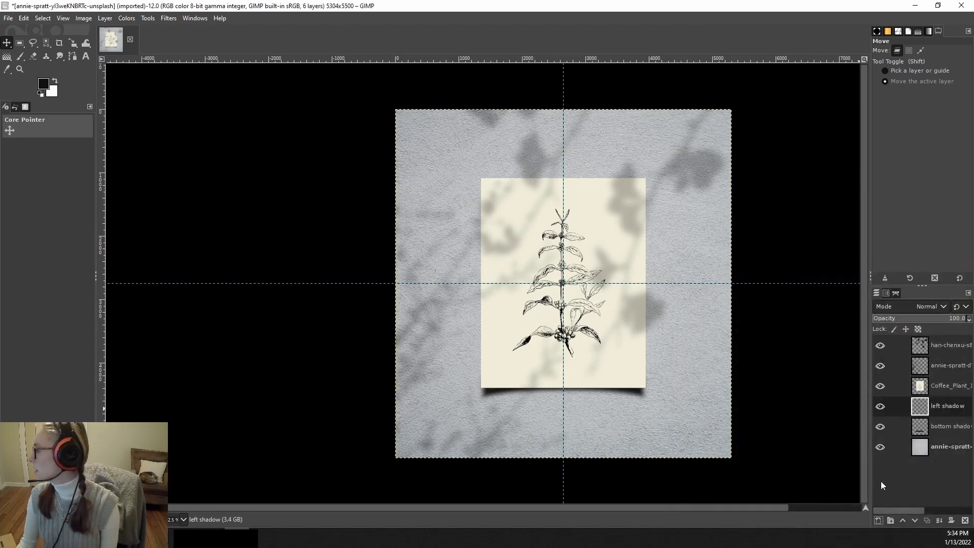
Step: Select a 316 × 3240 px vertical strip overlapping the print's left edge and fill it with the black foreground color
click(20, 43)
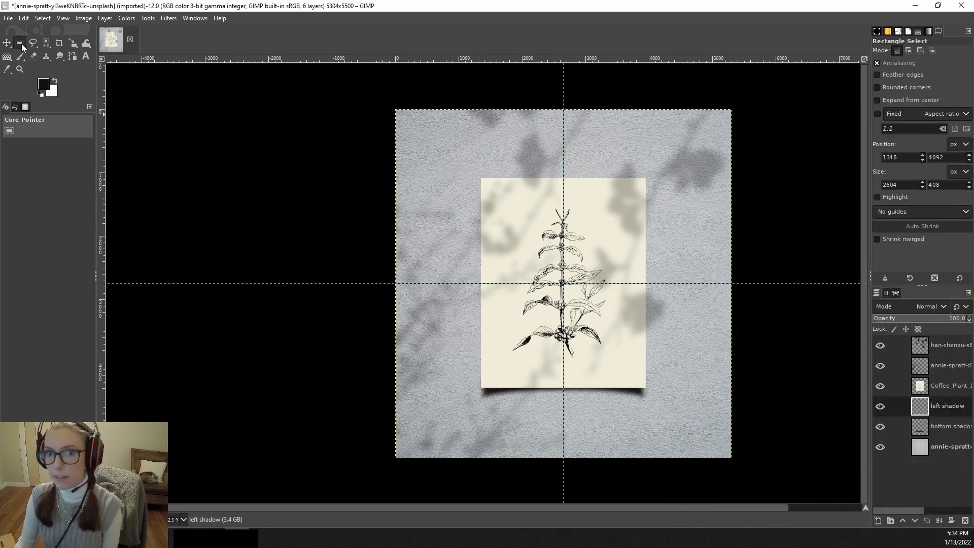
ctrl+scroll(494, 201, up, 2)
ctrl+scroll(494, 201, up, 1)
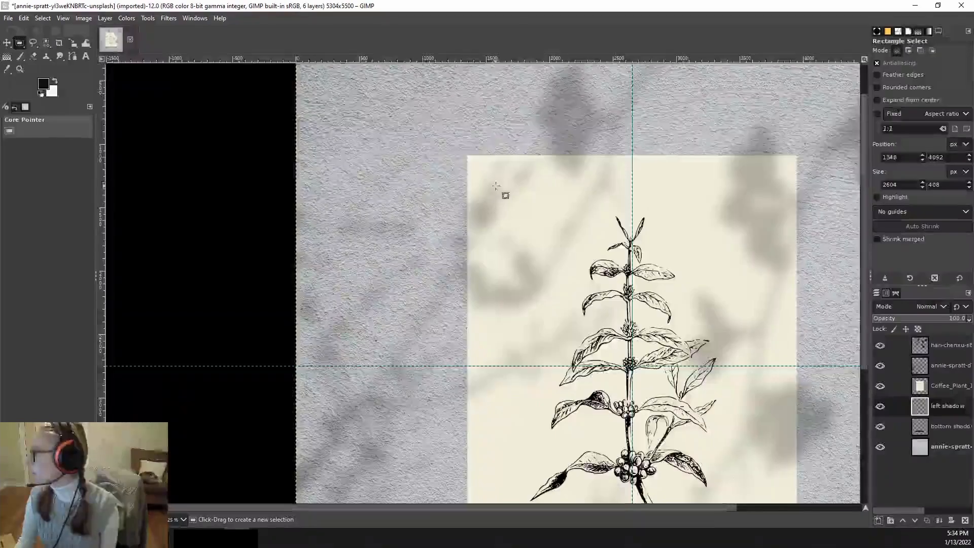
drag(457, 155, 497, 434)
scroll(554, 293, up, 2)
drag(477, 138, 478, 144)
scroll(575, 170, down, 3)
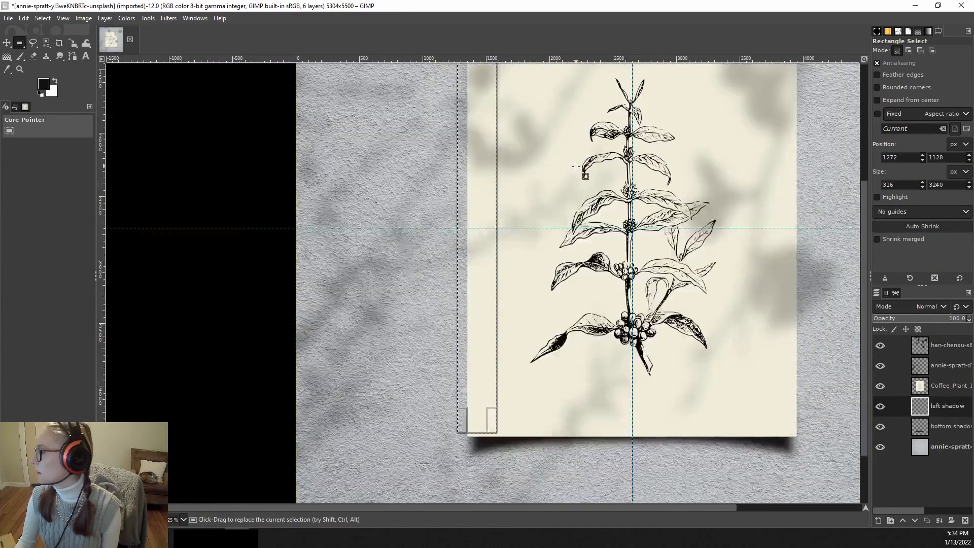
scroll(575, 173, up, 1)
scroll(577, 173, down, 1)
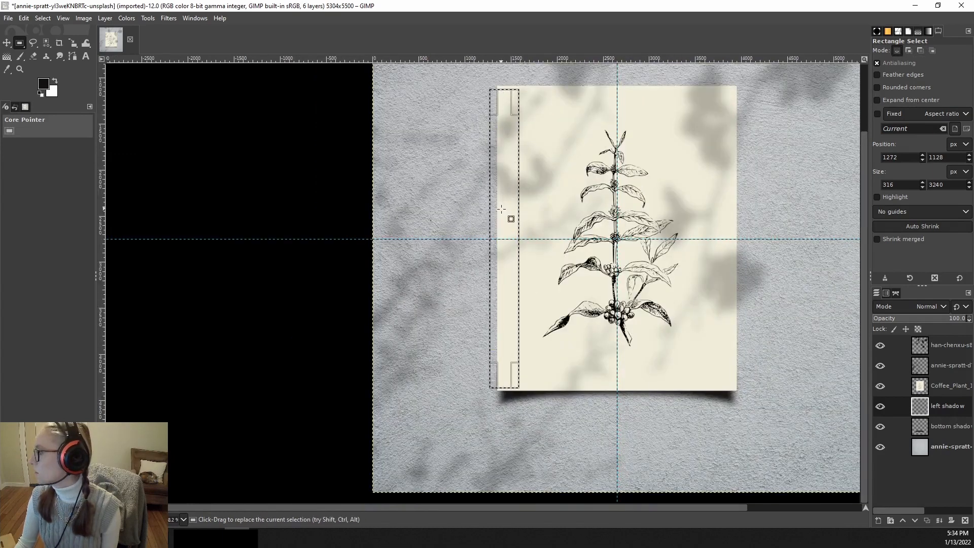
click(23, 18)
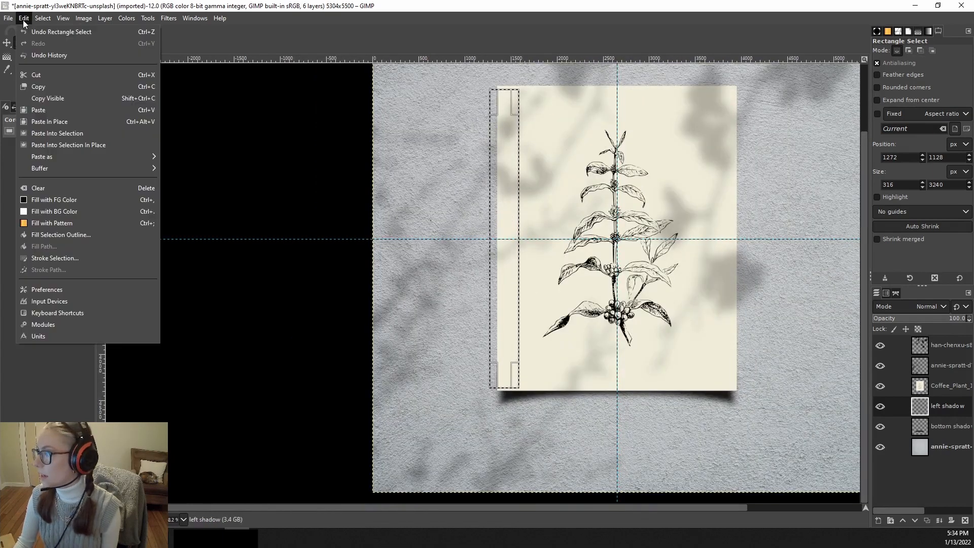
click(59, 200)
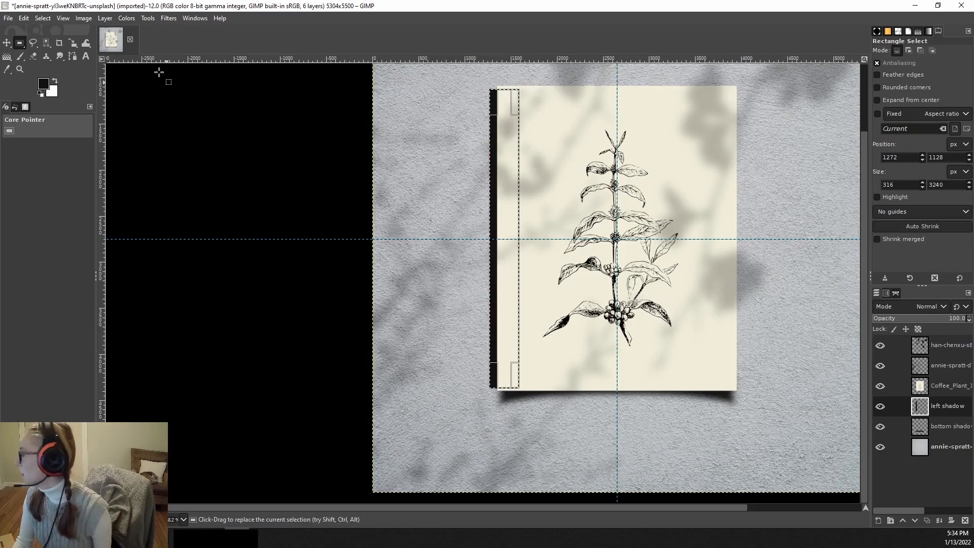
click(174, 20)
mouse_move(217, 91)
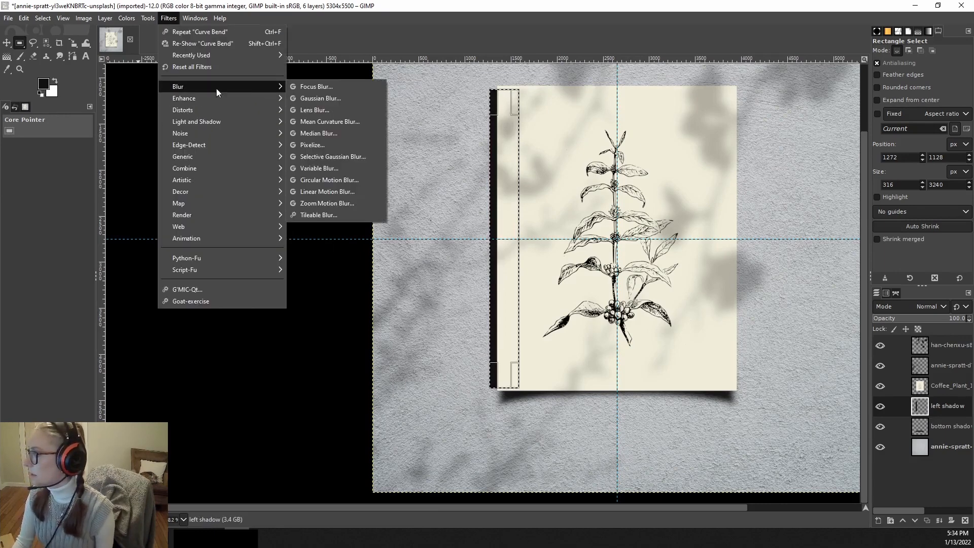
click(320, 98)
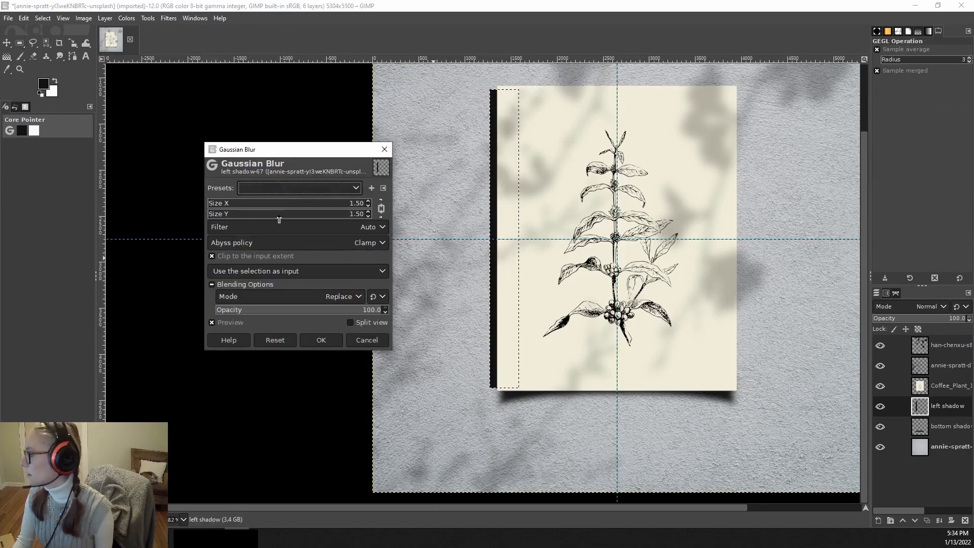
drag(279, 219, 294, 222)
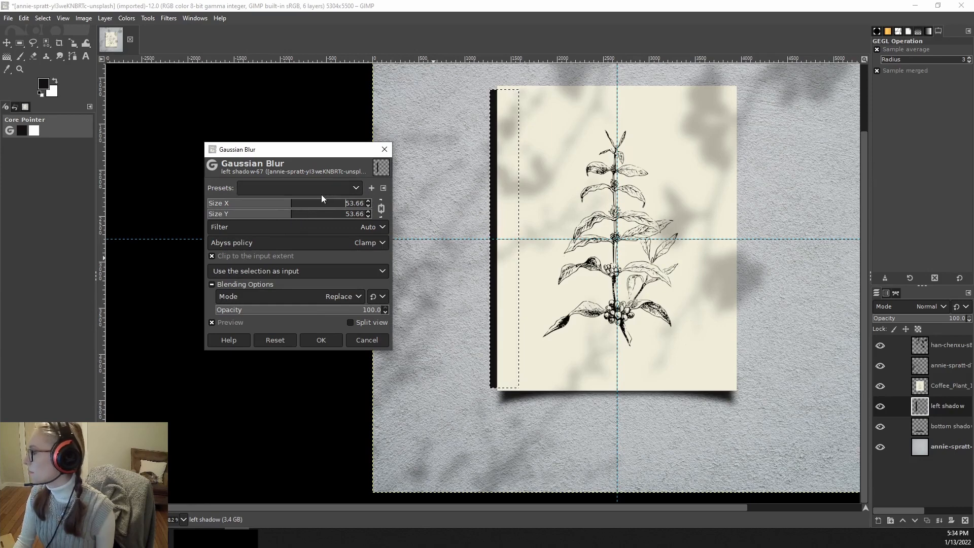
click(359, 341)
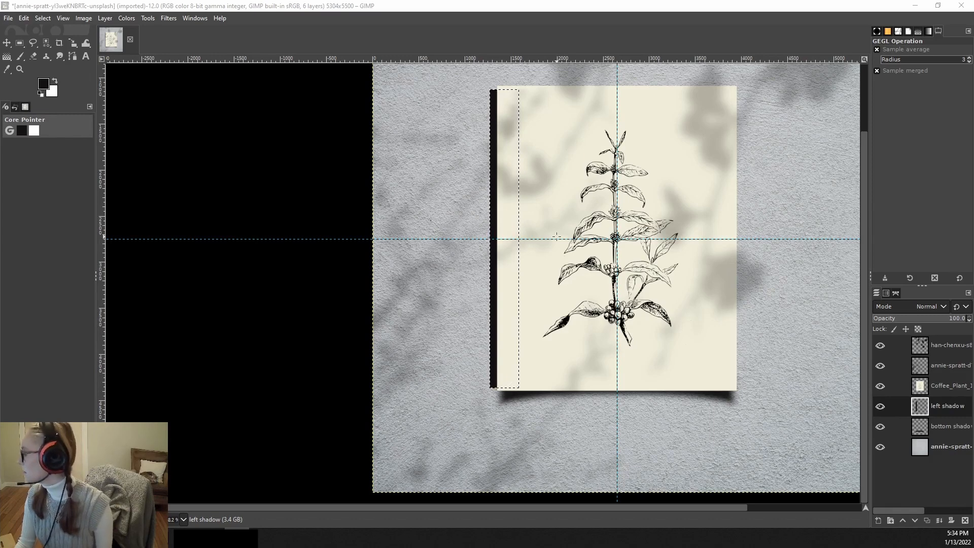
Step: Remove the selection and apply a Gaussian Blur of 69.43 in X and Y to the left shadow layer
click(42, 18)
click(54, 44)
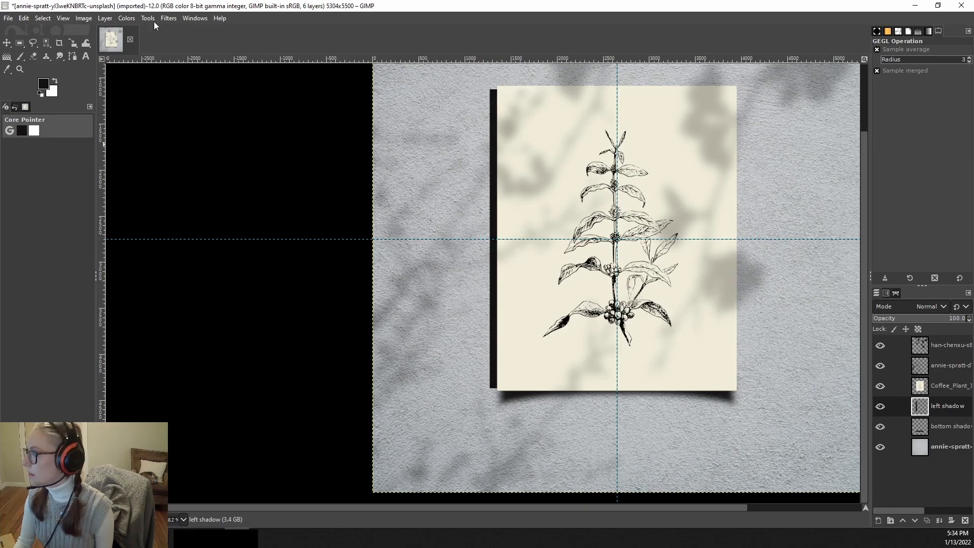
click(169, 19)
mouse_move(243, 86)
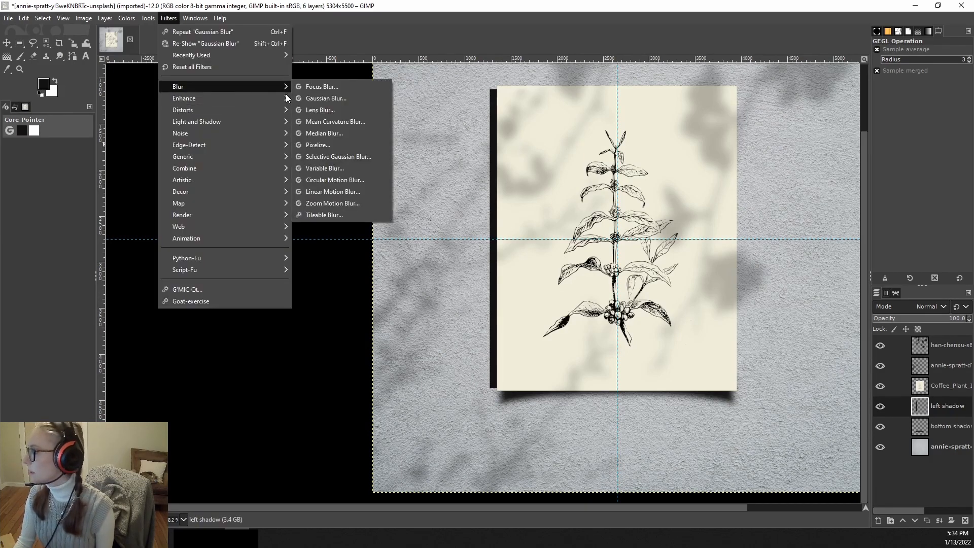
click(322, 101)
click(294, 205)
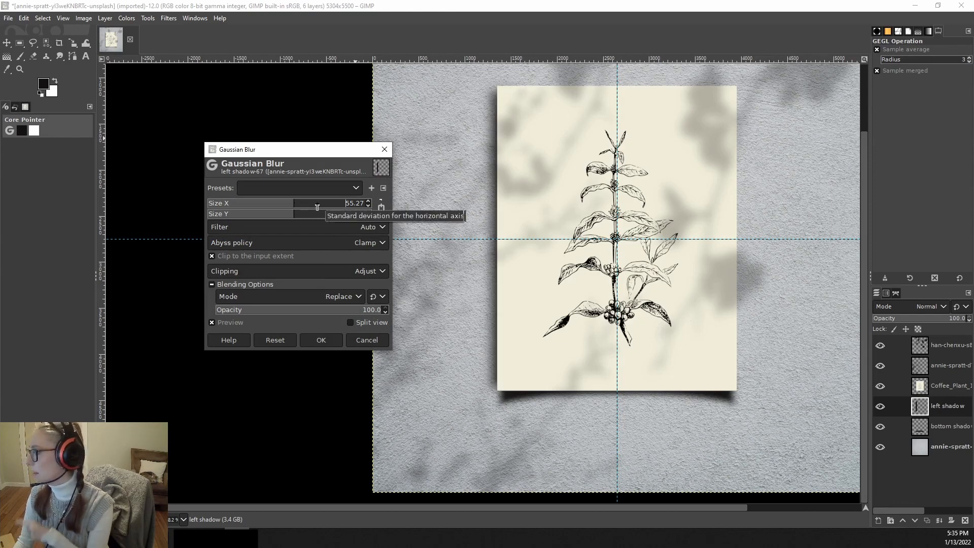
click(317, 205)
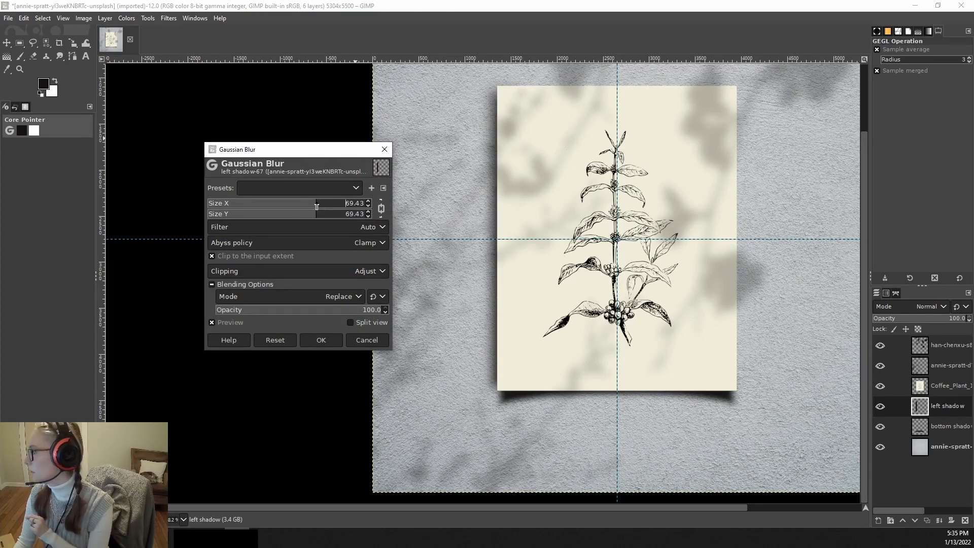
key(Return)
click(163, 20)
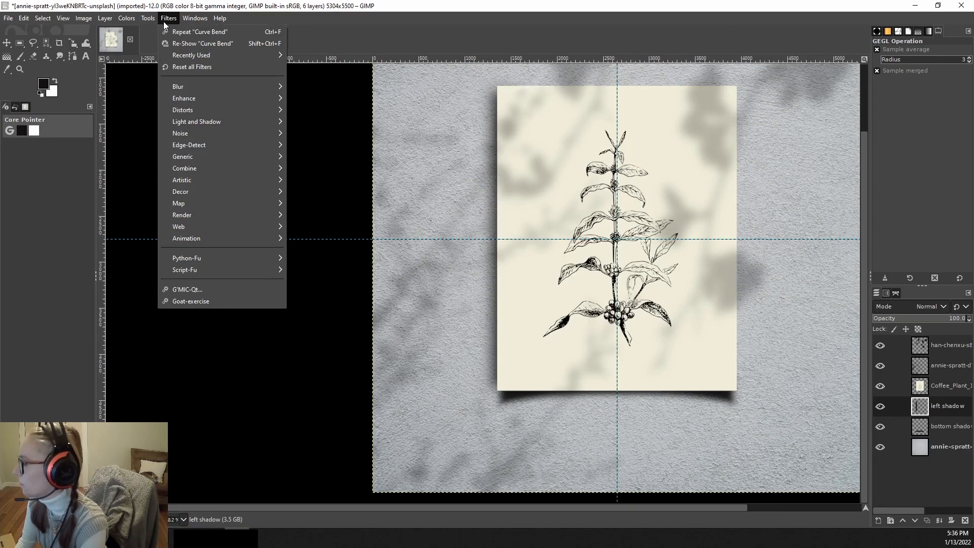
mouse_move(148, 18)
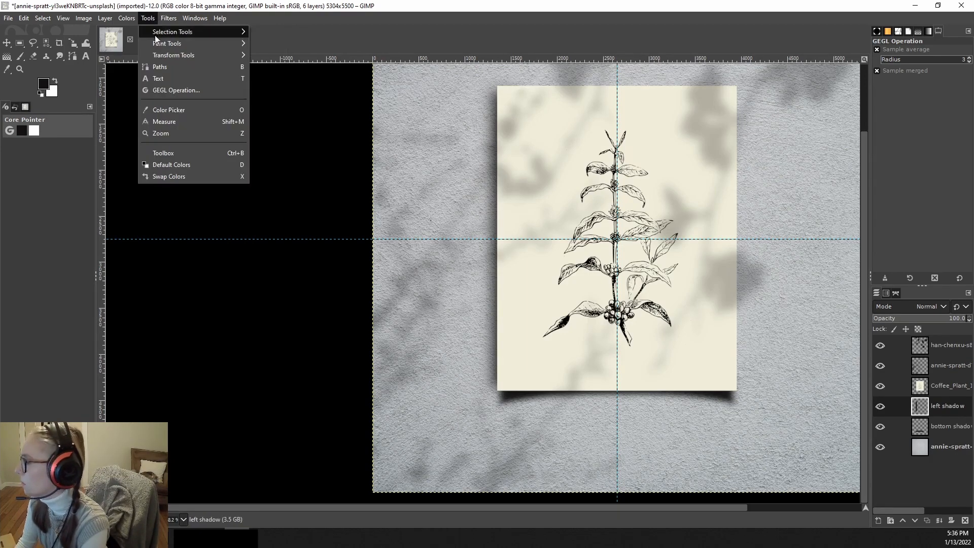
mouse_move(159, 55)
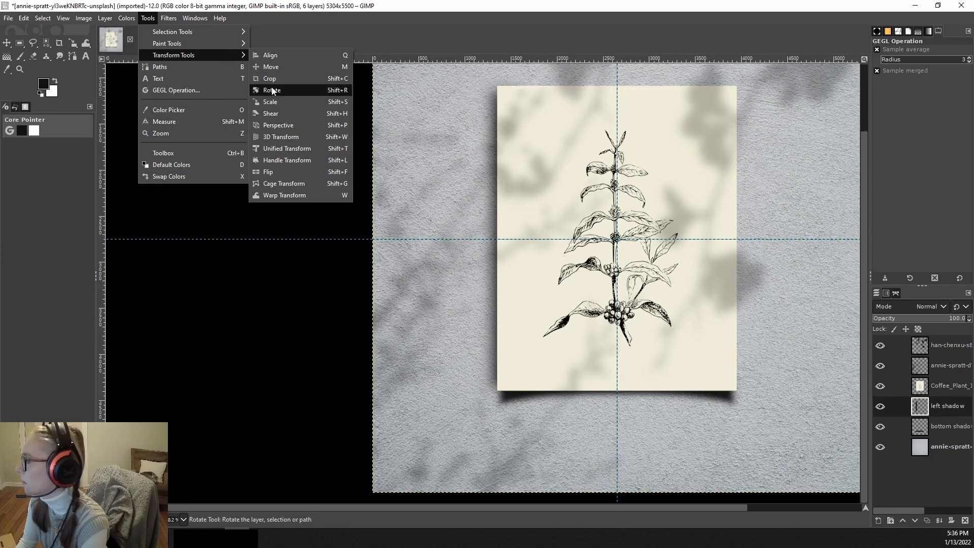
click(276, 136)
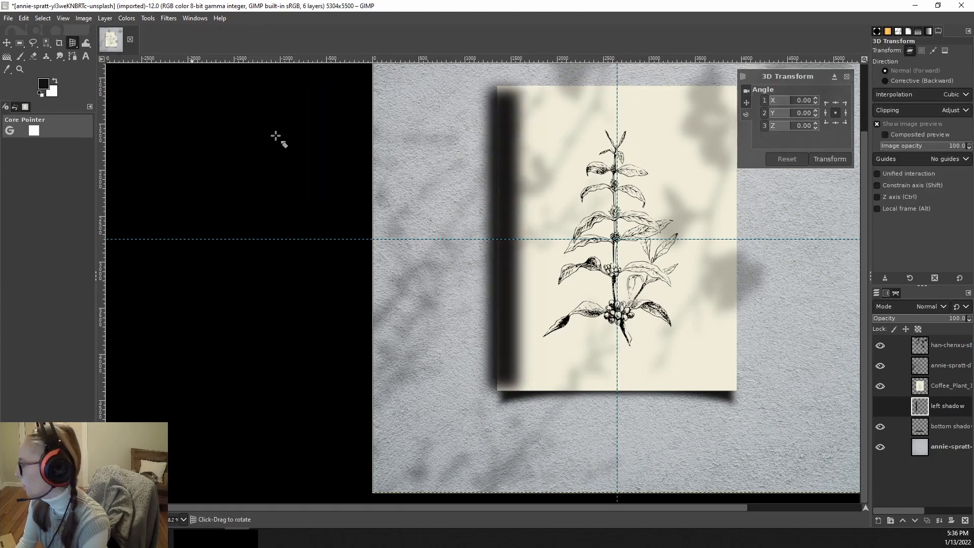
click(846, 77)
Step: Switch to the Warp Transform tool for the left shadow layer with a size of 3000 and a hardness of 71.4
click(167, 19)
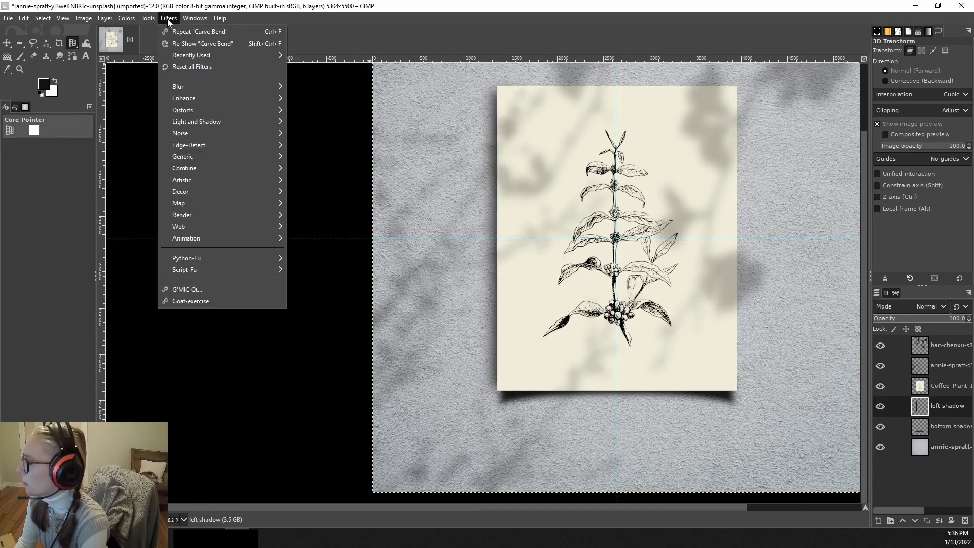
mouse_move(151, 20)
mouse_move(162, 51)
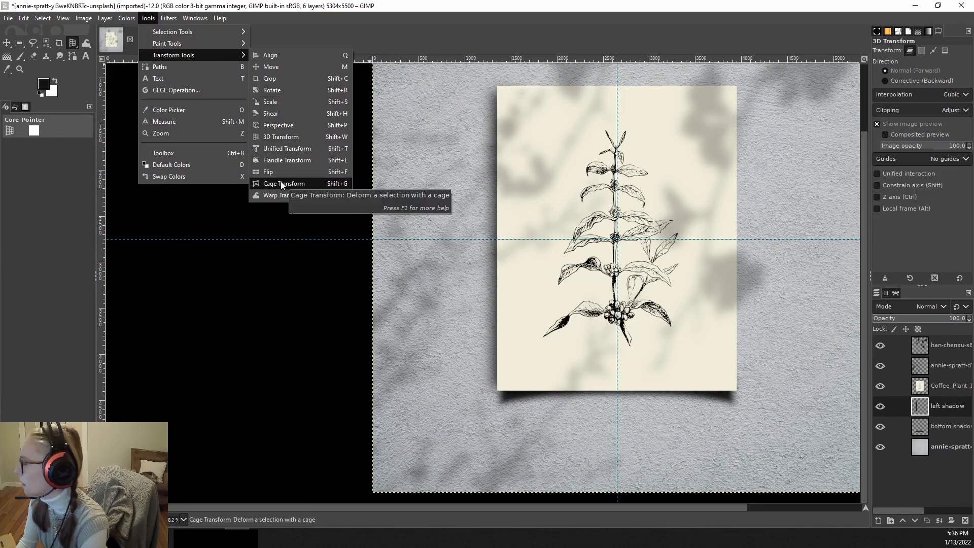
click(278, 195)
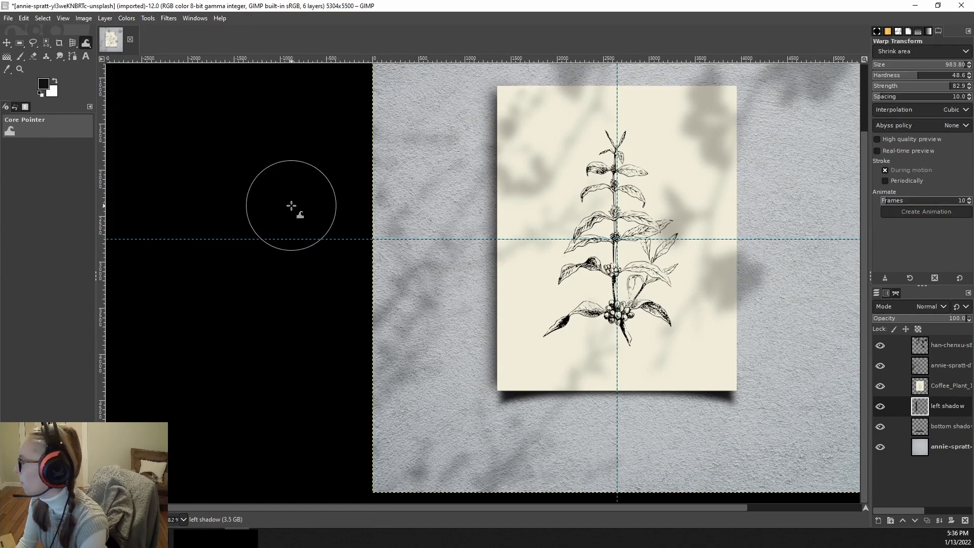
double_click(960, 65)
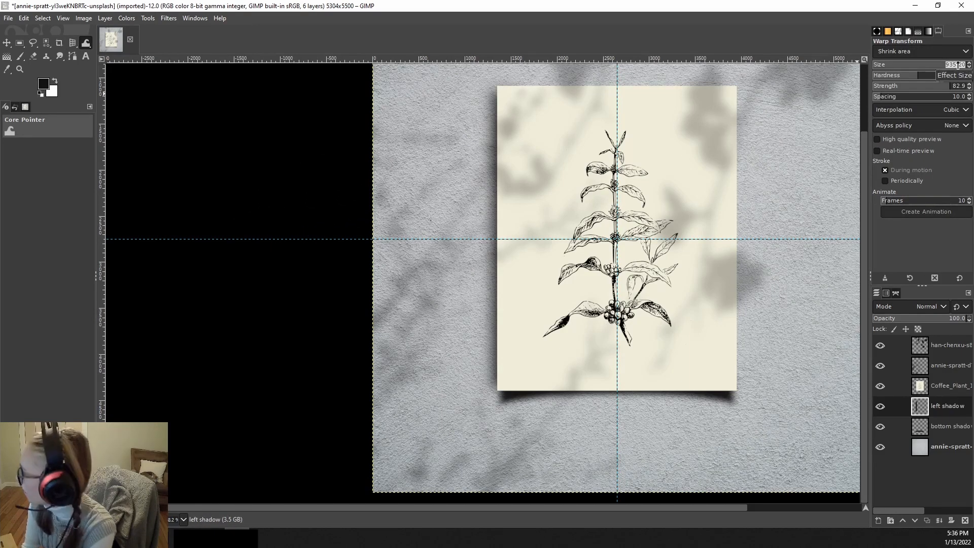
text(2000)
key(Return)
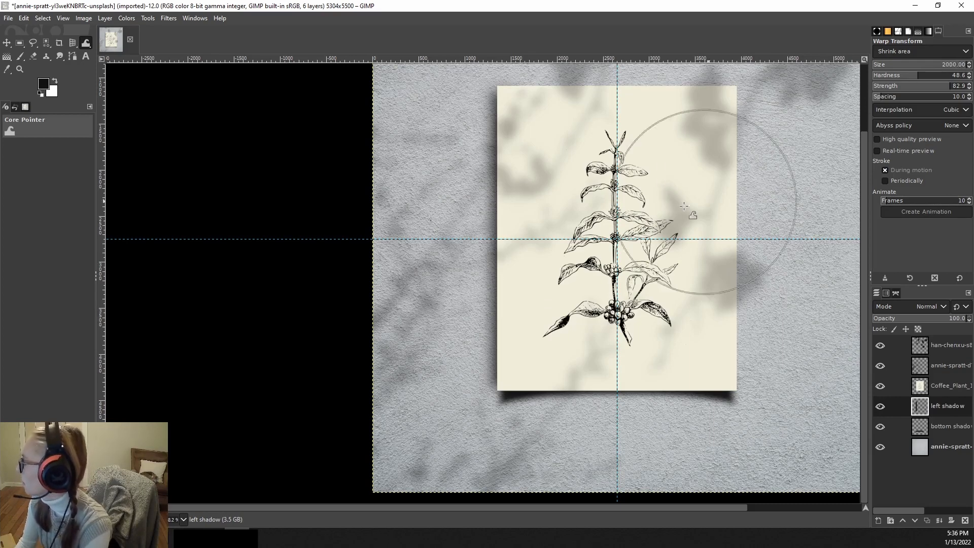
click(944, 65)
text(30)
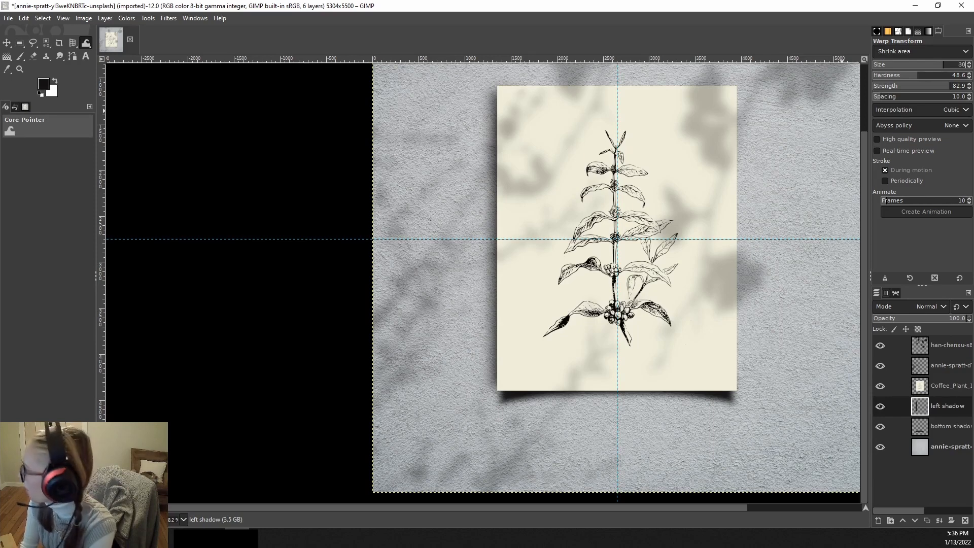
text(00)
key(Return)
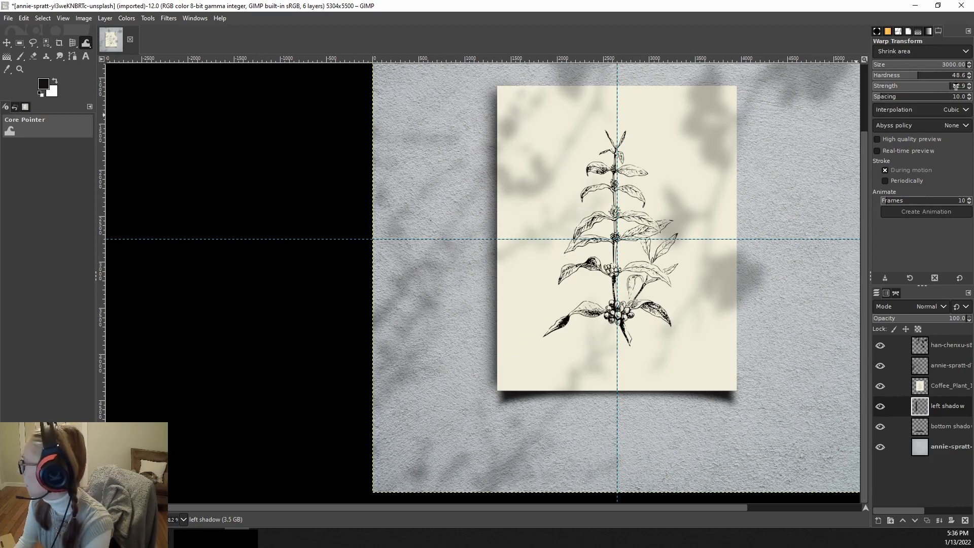
click(940, 75)
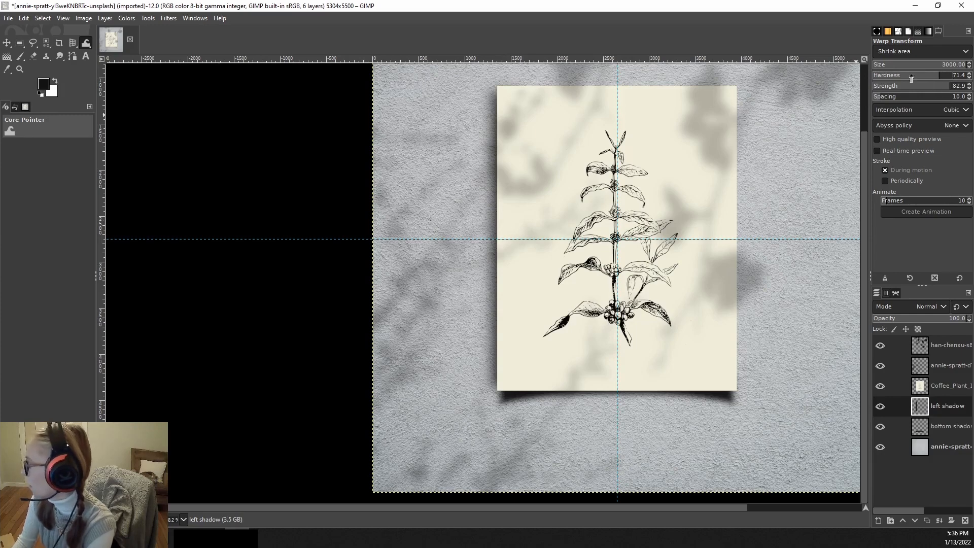
Step: Warp the middle of the left shadow inward toward the print's centre, checking the curve with the print layer temporarily hidden
click(399, 239)
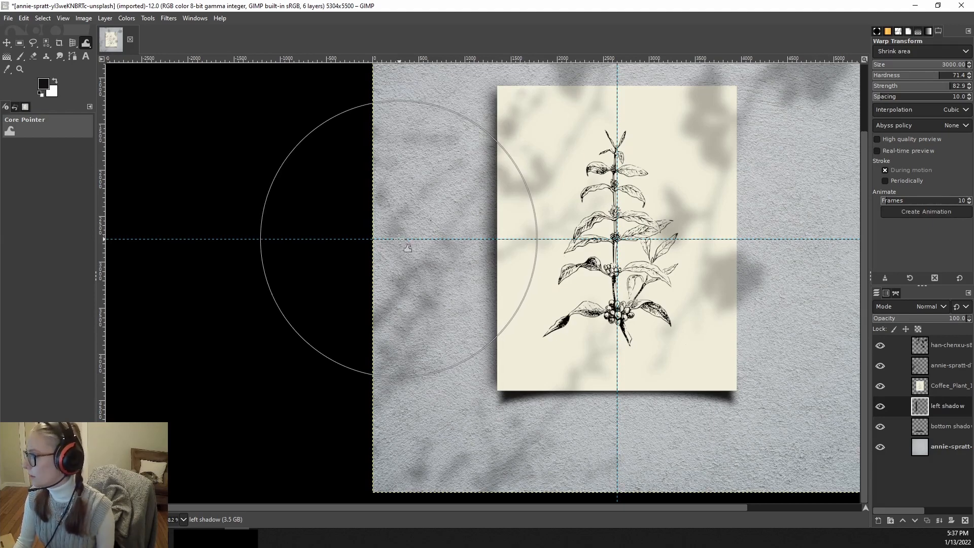
drag(398, 239, 585, 235)
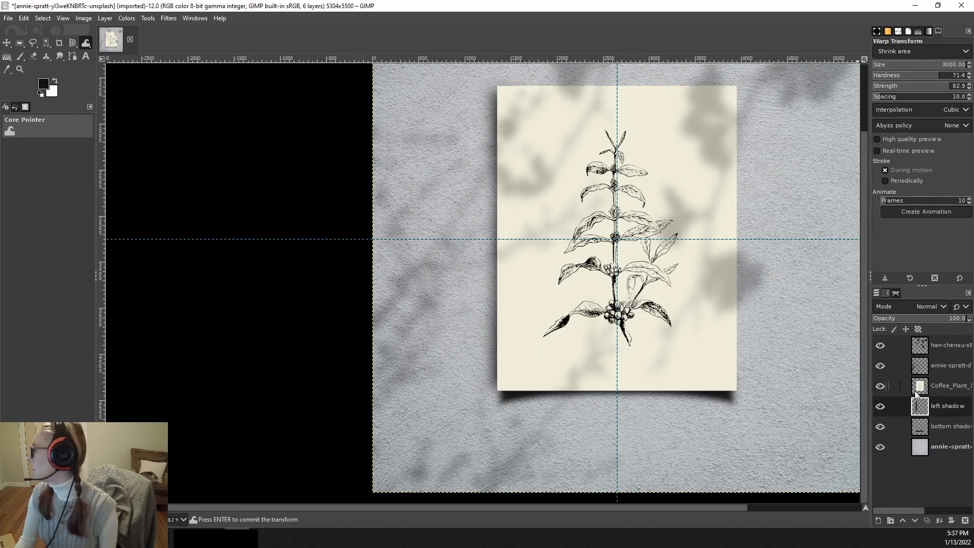
click(882, 387)
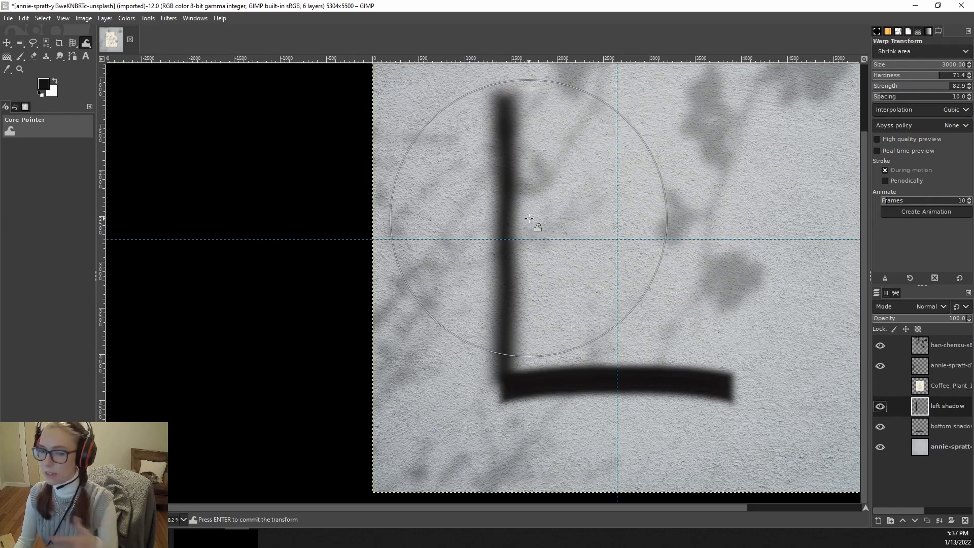
click(7, 44)
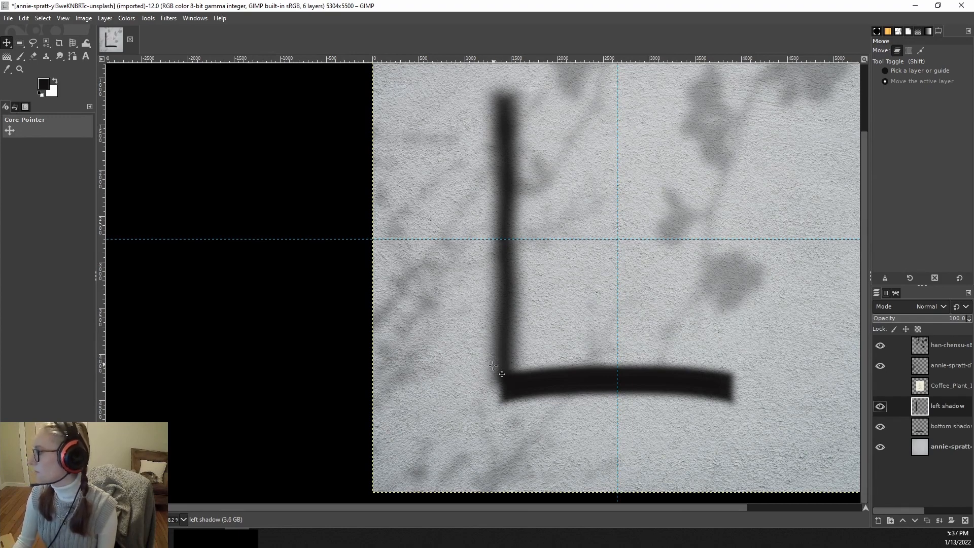
click(880, 386)
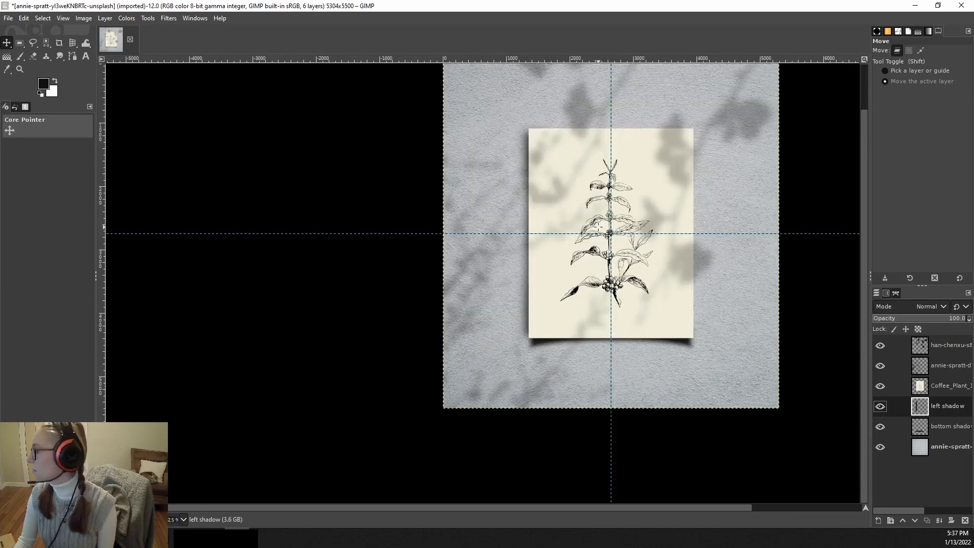
Step: Darken the coffee plant print layer by applying an Exposure adjustment of -0.407
scroll(607, 229, down, 1)
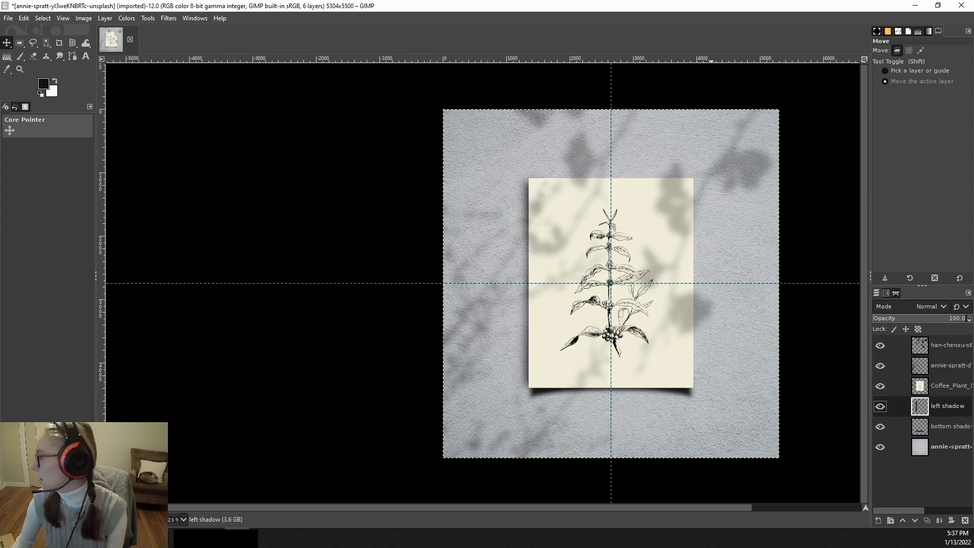
click(927, 386)
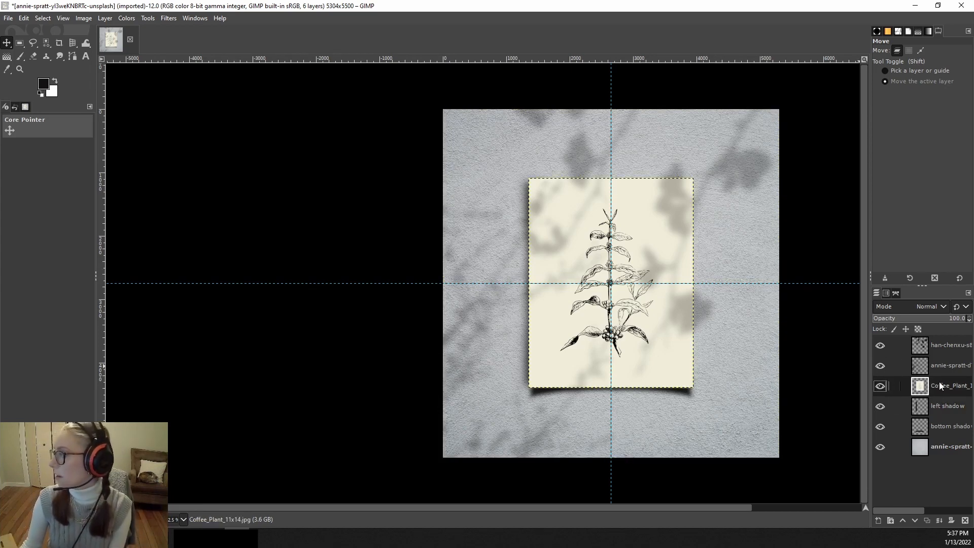
click(127, 18)
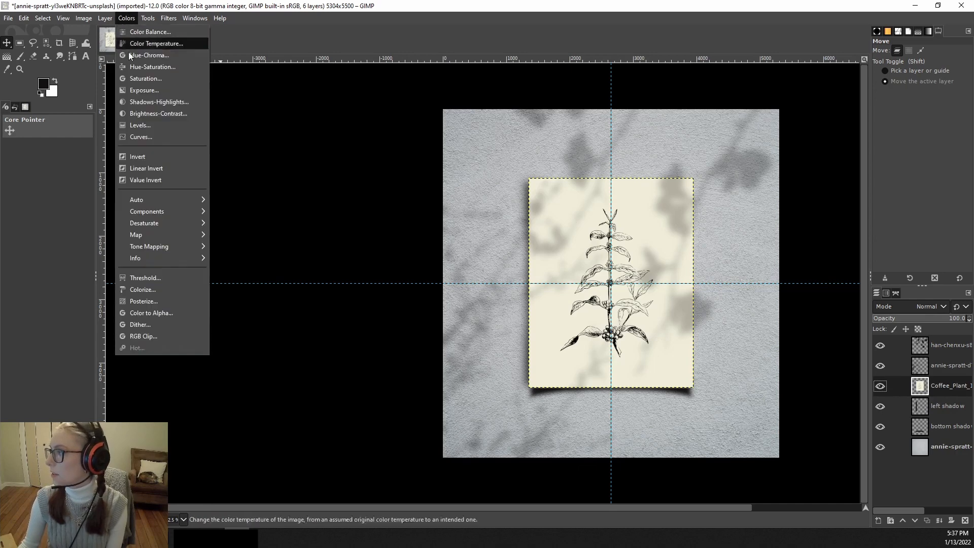
click(144, 90)
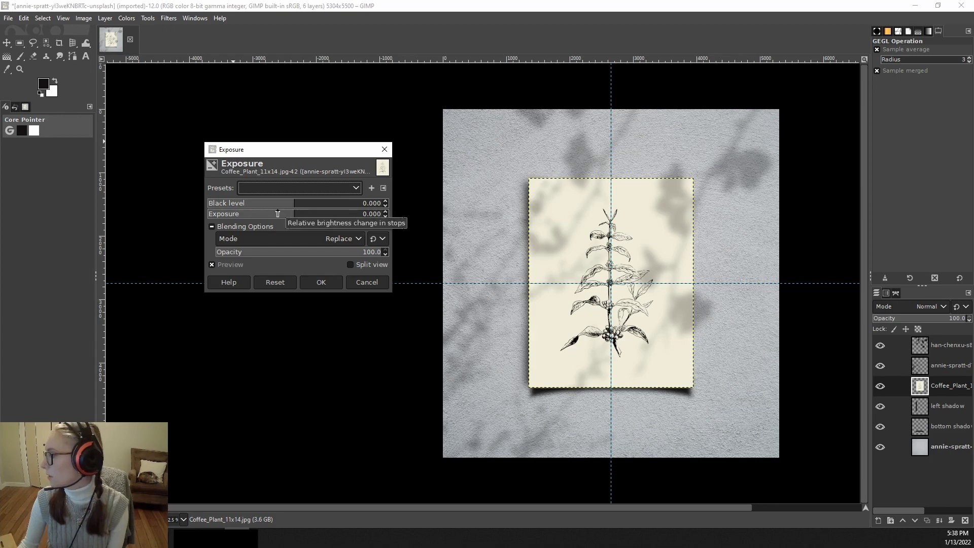
drag(278, 213, 291, 214)
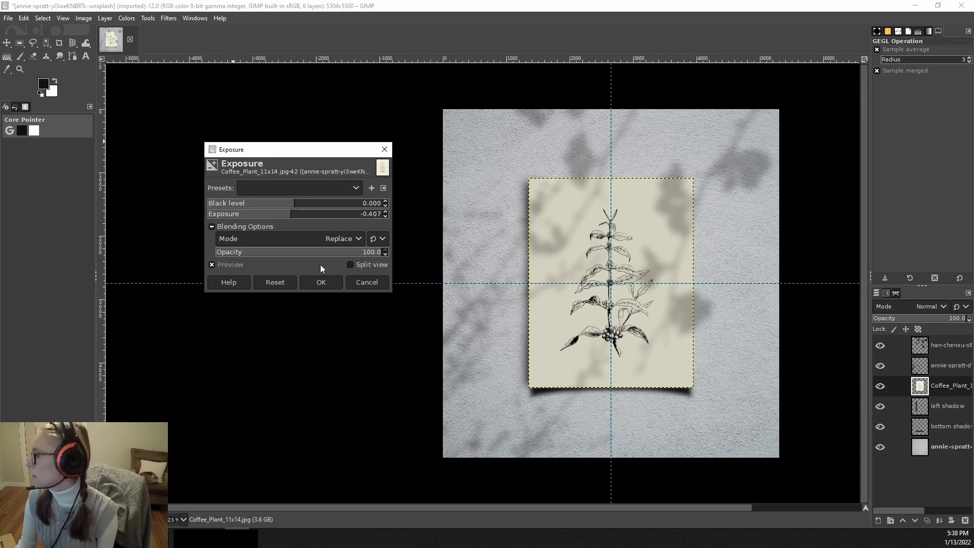
click(294, 214)
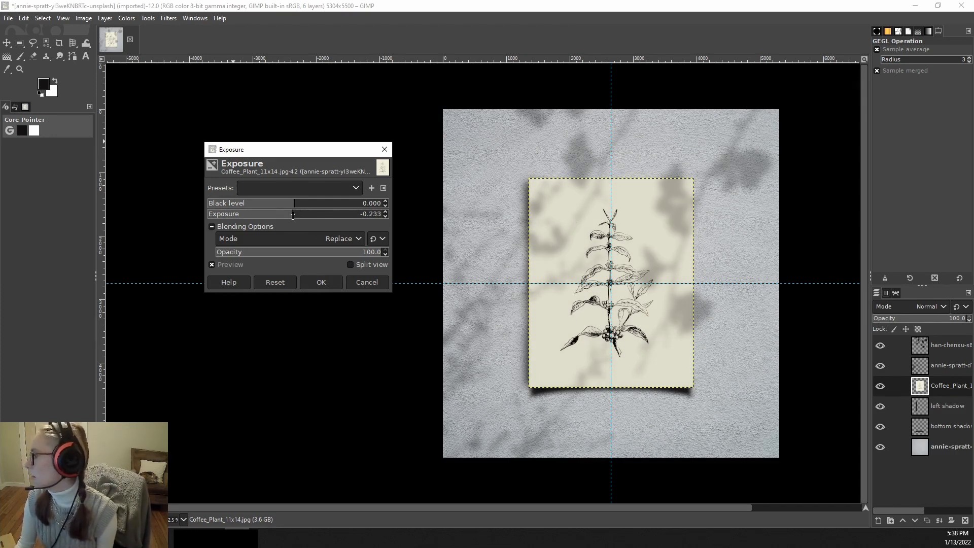
click(293, 214)
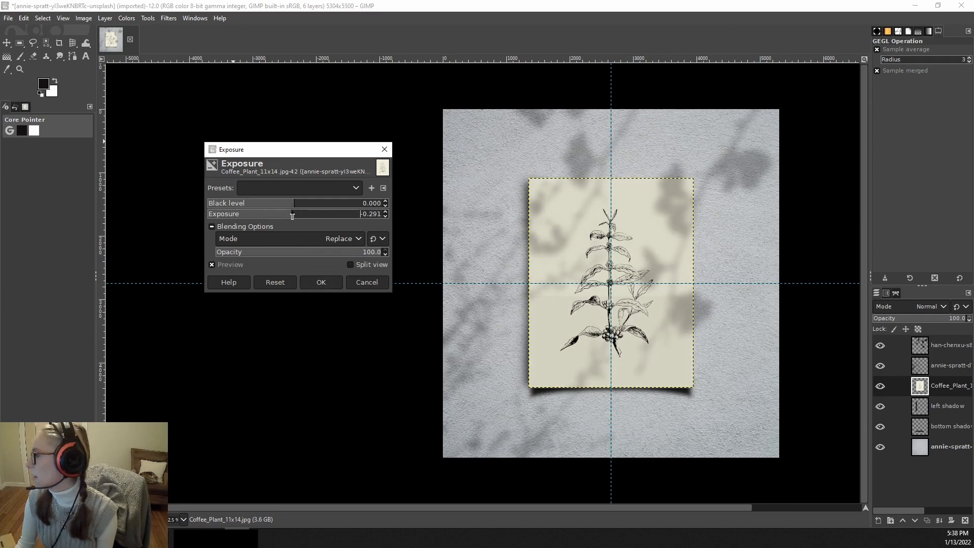
click(292, 214)
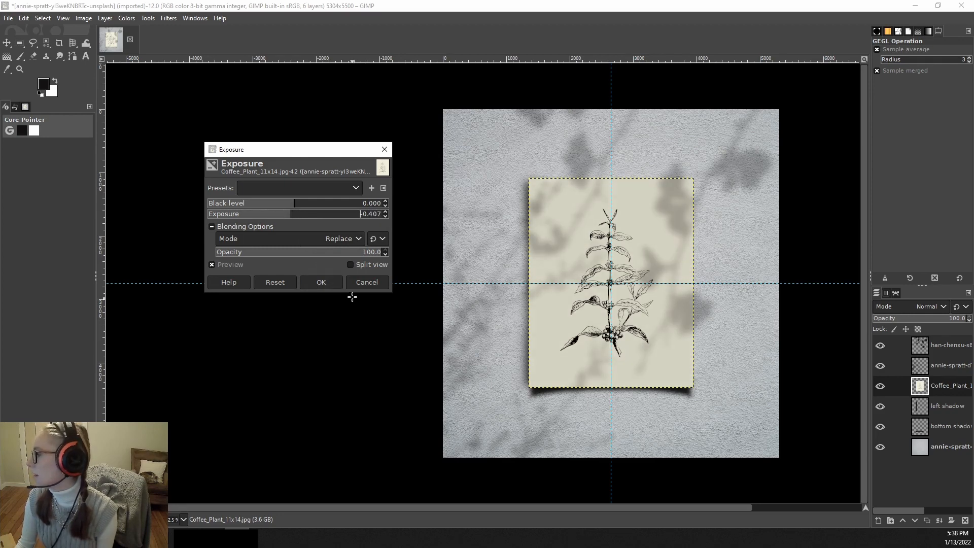
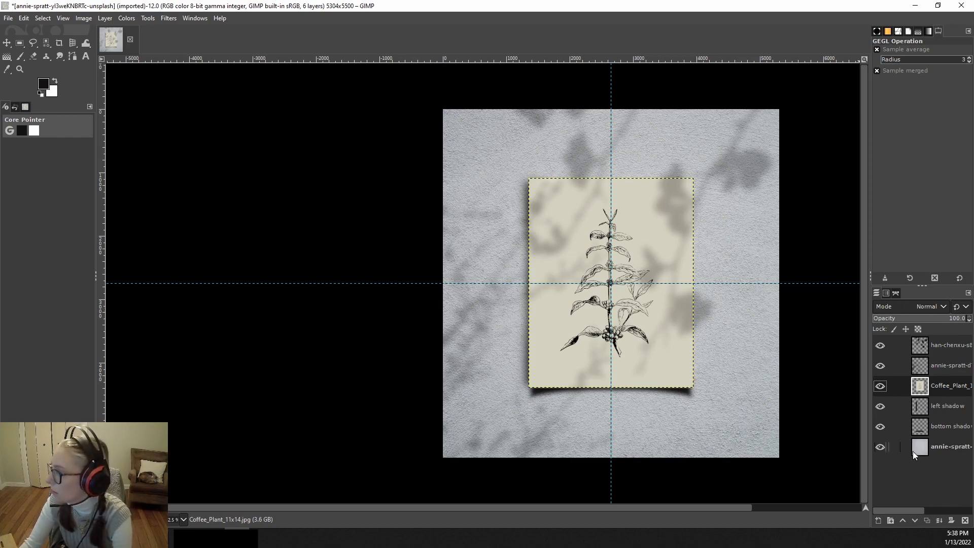
Step: Warm the wall background layer with a Color Temperature adjustment, setting the intended temperature to 7211.4
click(945, 447)
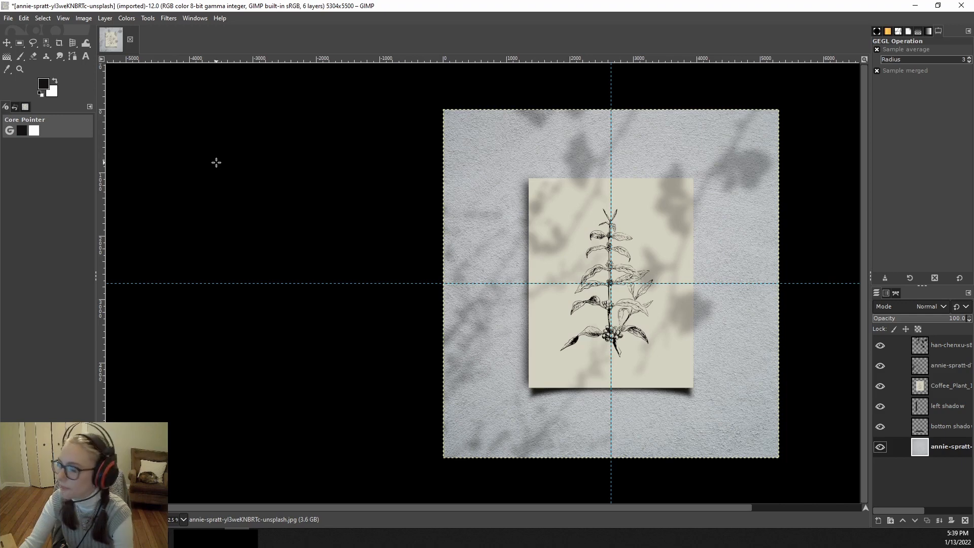
click(127, 19)
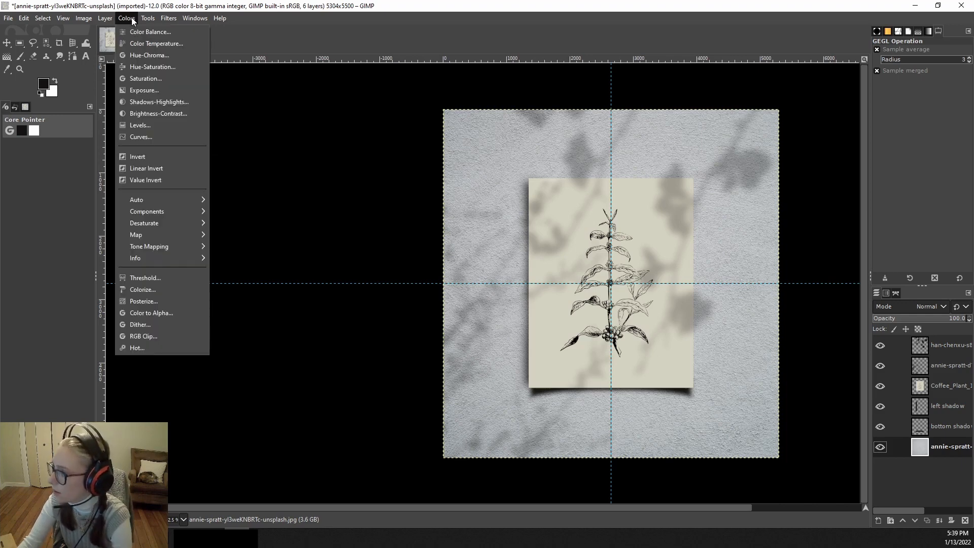
click(140, 44)
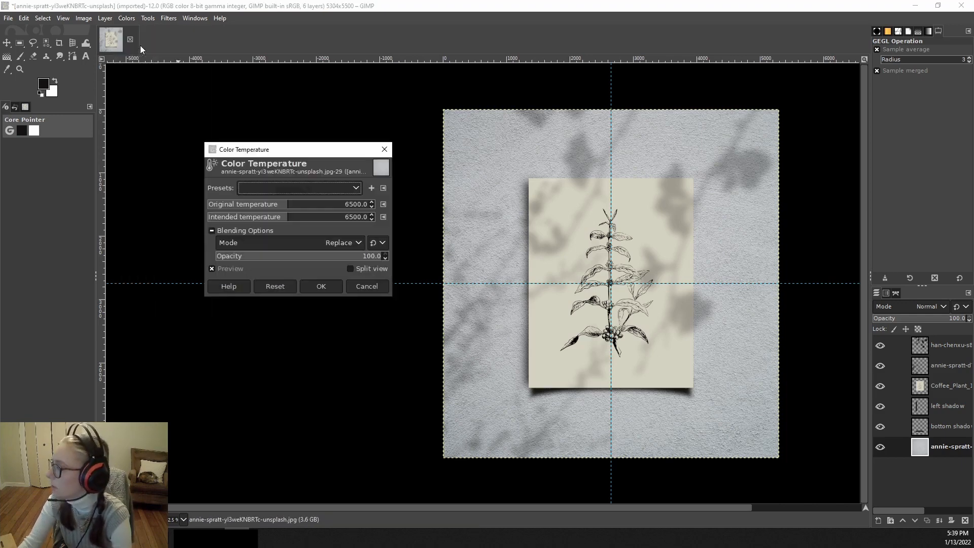
click(293, 215)
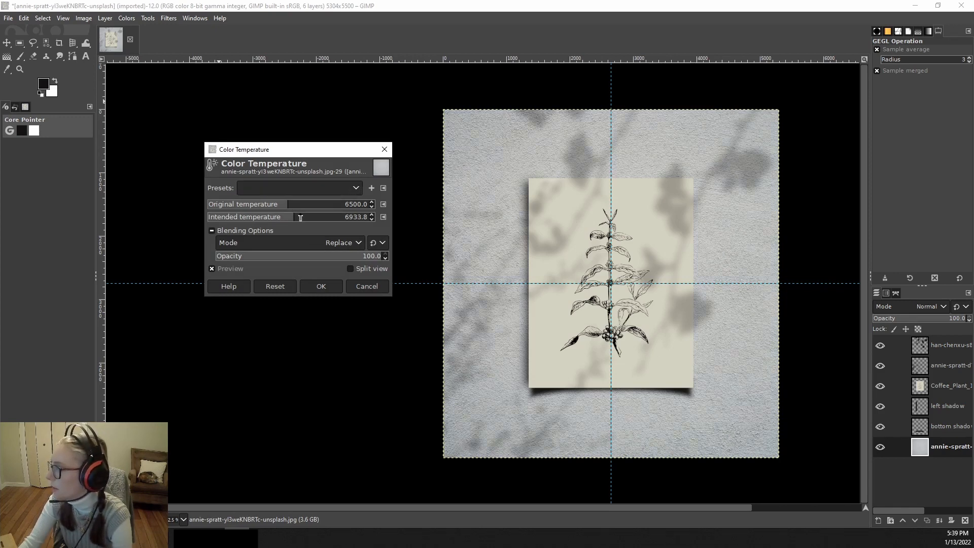
click(336, 217)
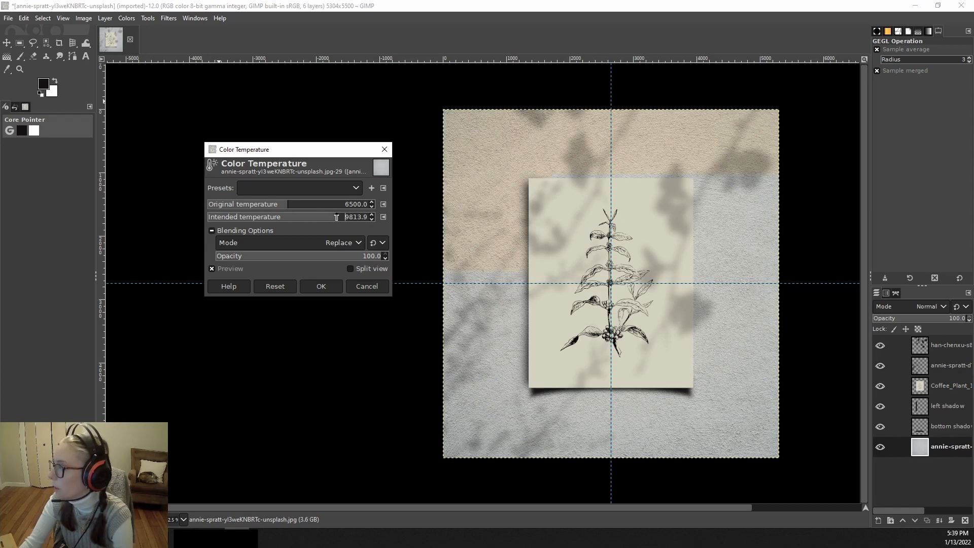
click(294, 218)
click(292, 217)
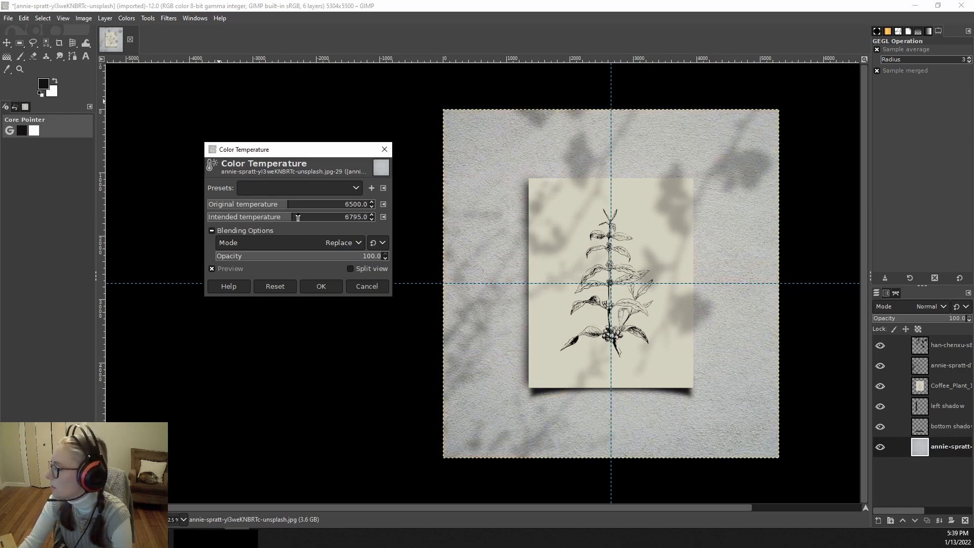
click(298, 218)
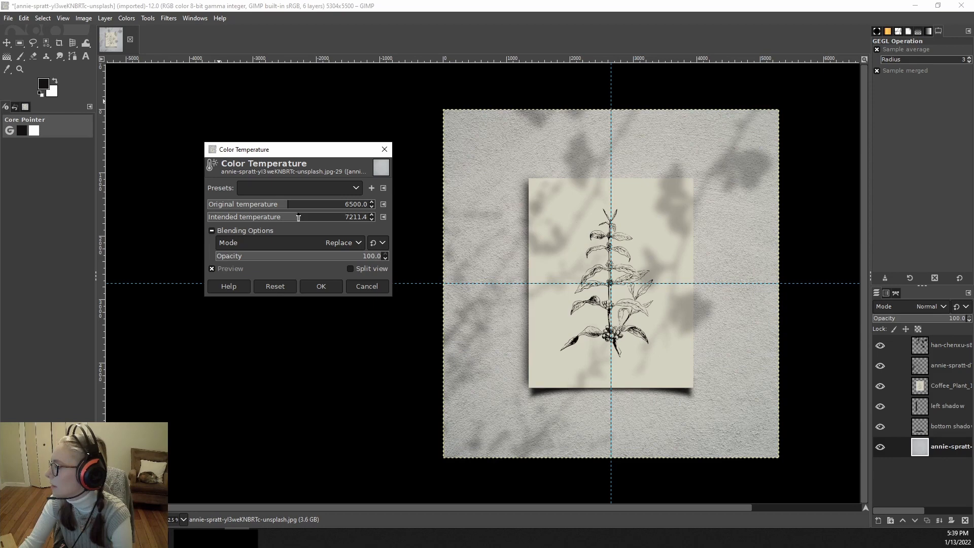
click(310, 283)
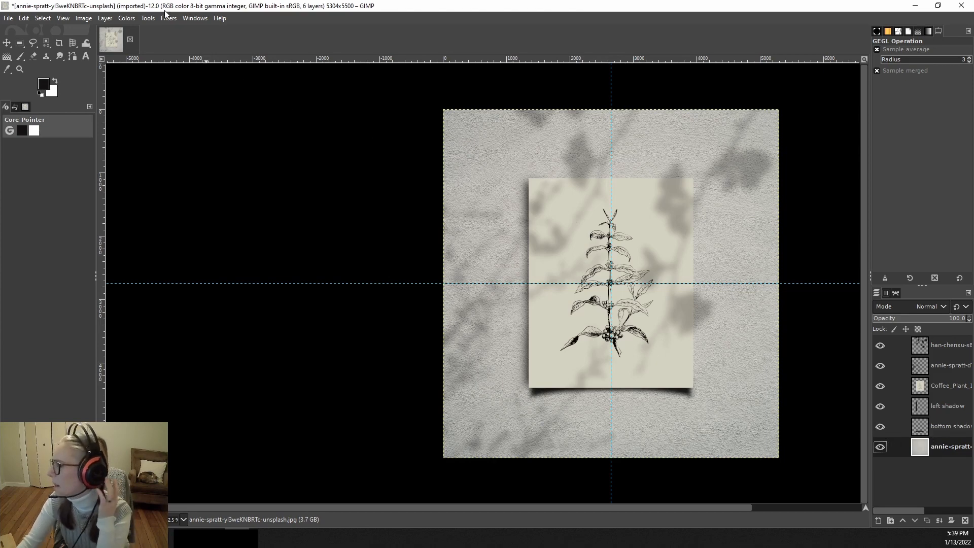
Step: Brighten the wall background layer with a Brightness-Contrast adjustment, setting the brightness to 64
click(128, 19)
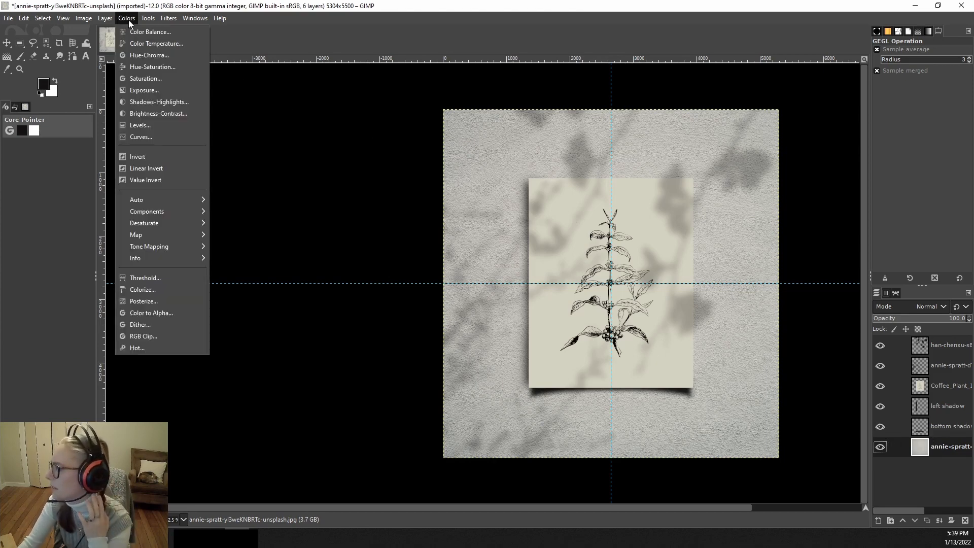
click(142, 113)
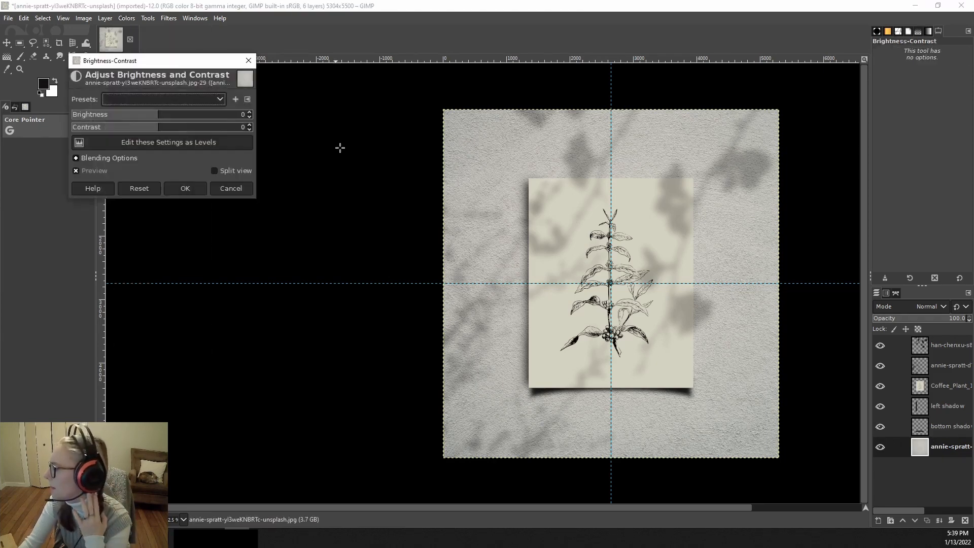
click(162, 116)
drag(162, 116, 203, 115)
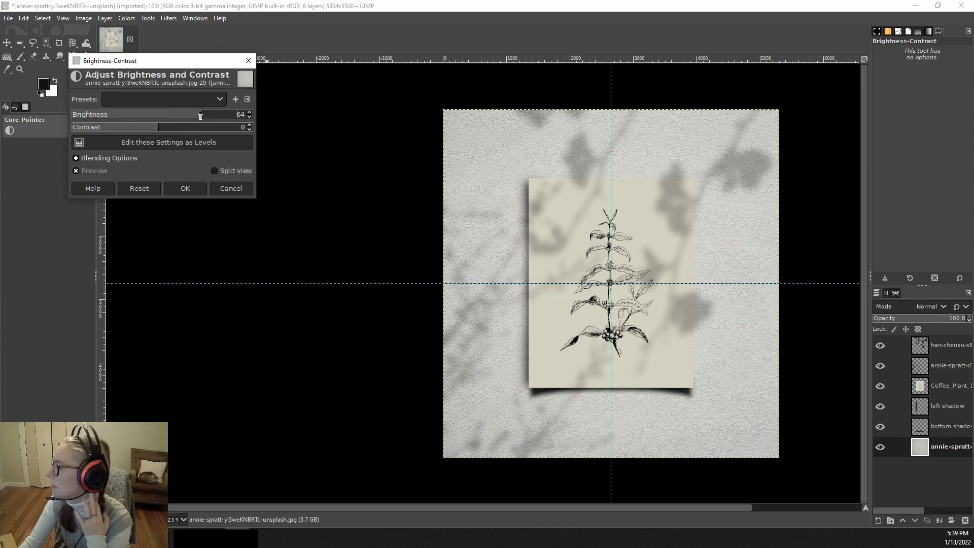
click(176, 184)
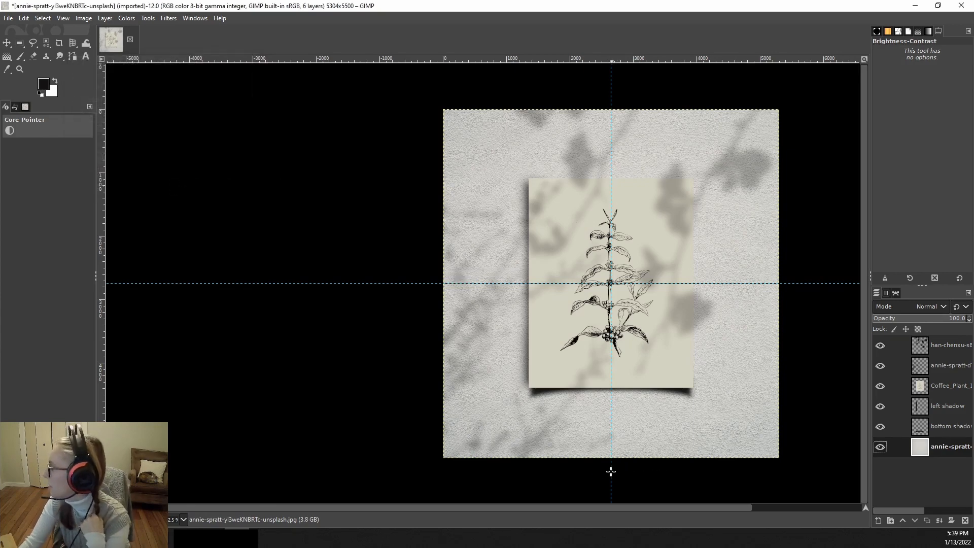
Step: Start the Apply Canvas filter on the coffee plant print layer and inspect its texture preview up close and at full view
click(933, 383)
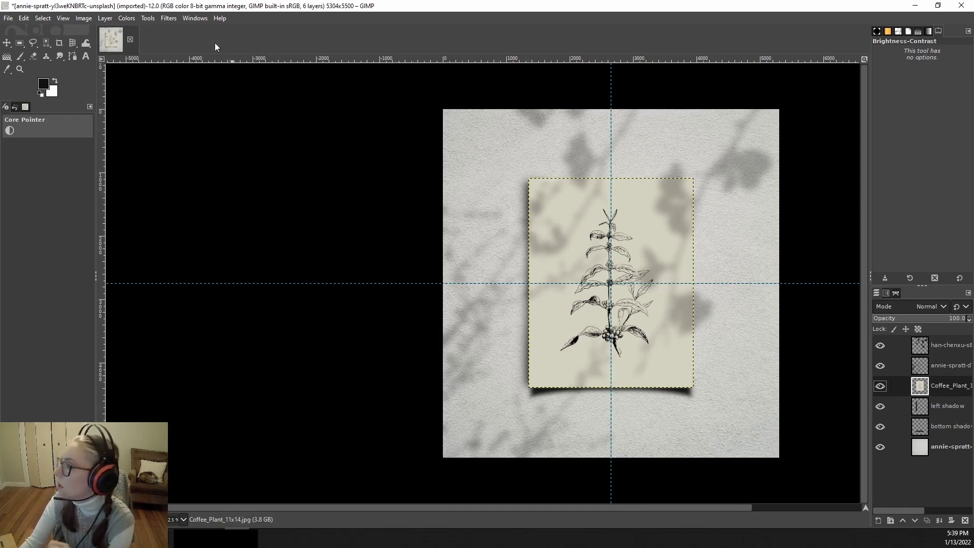
click(167, 19)
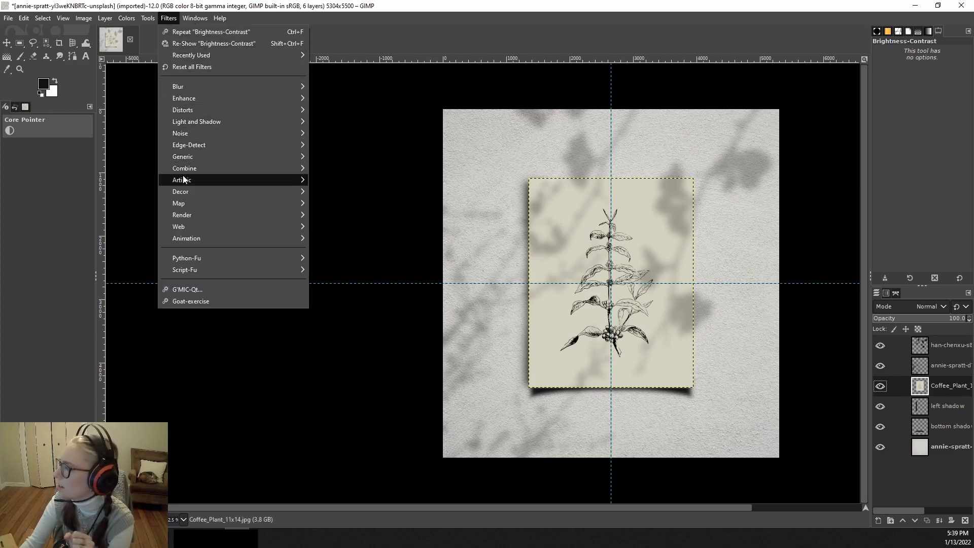
mouse_move(184, 179)
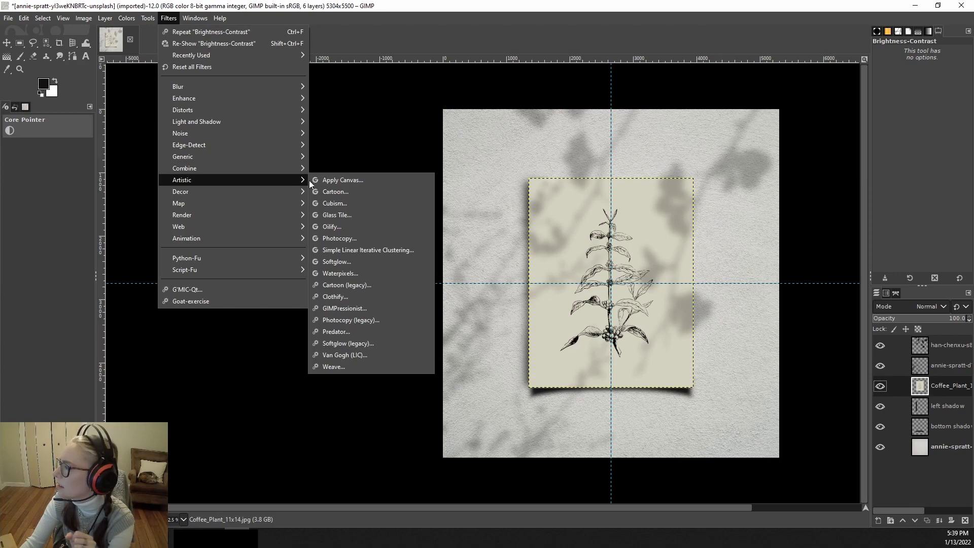
click(343, 183)
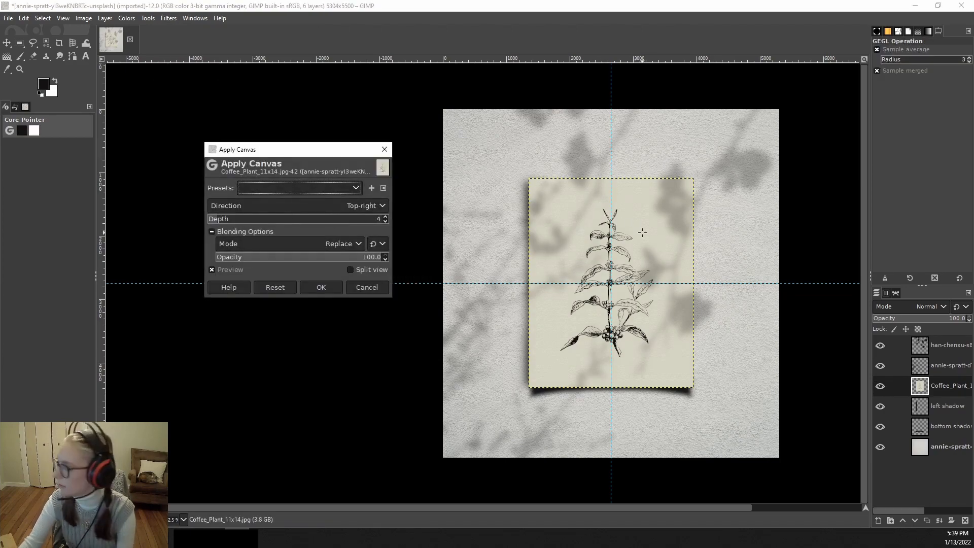
scroll(634, 224, up, 4)
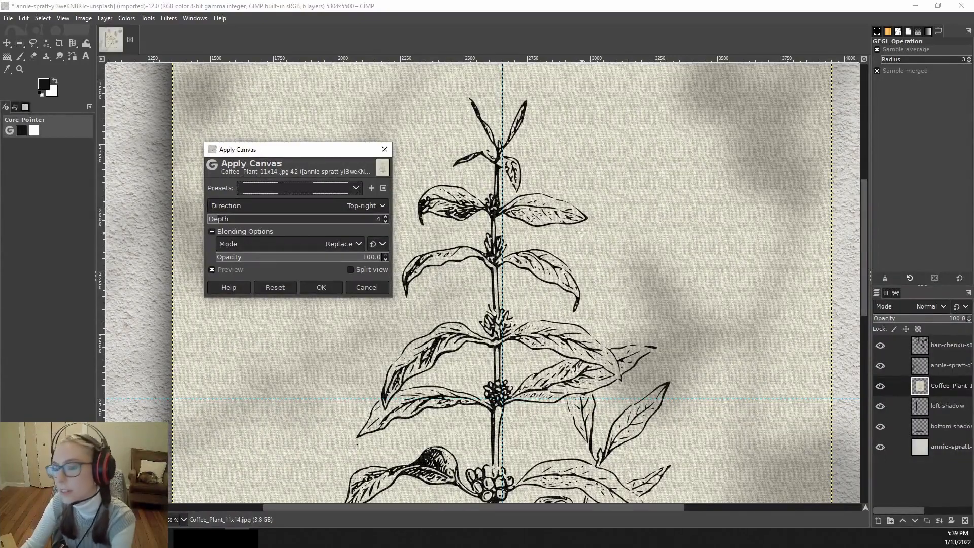
scroll(624, 206, down, 4)
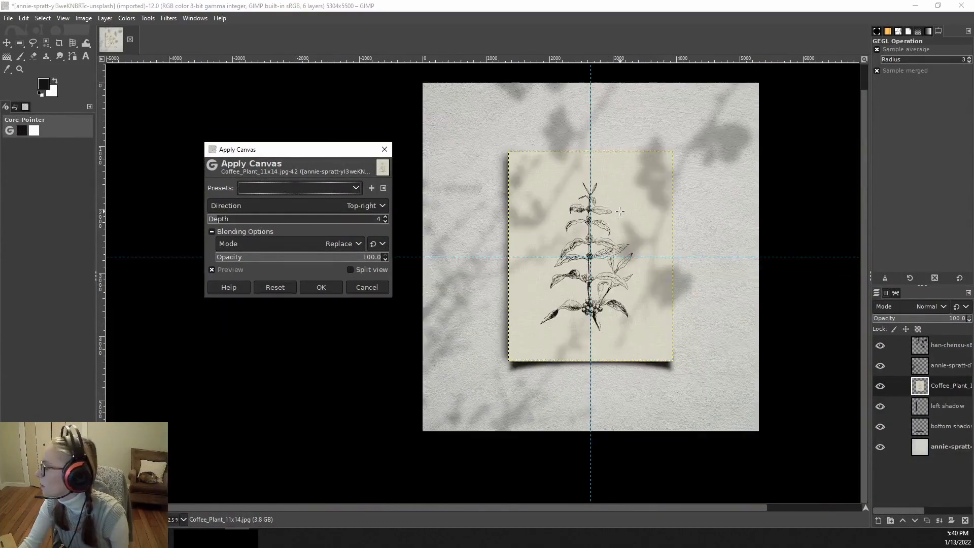
scroll(621, 211, up, 2)
scroll(622, 216, down, 1)
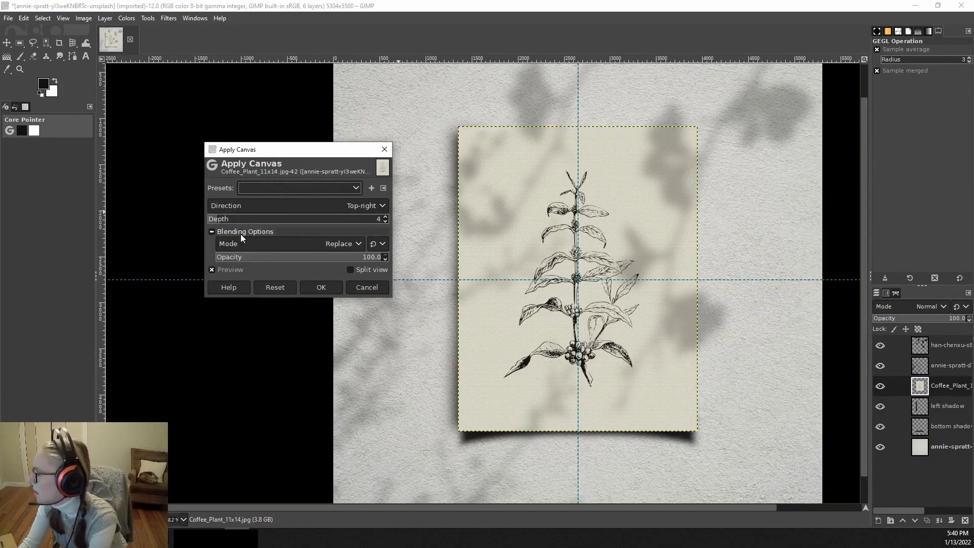
Step: Try canvas texture depths of 9 and 33 on the print, returning the depth to 4
click(236, 221)
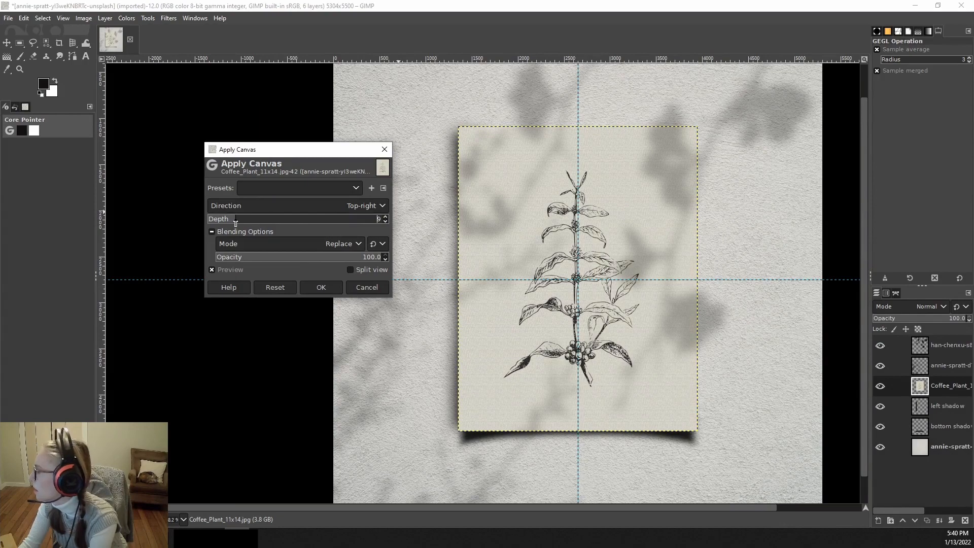
click(321, 219)
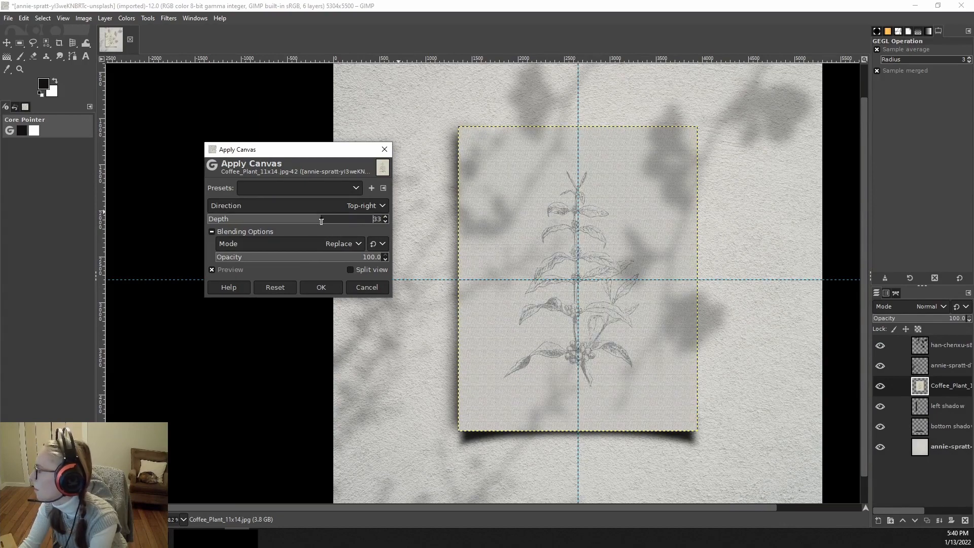
click(217, 220)
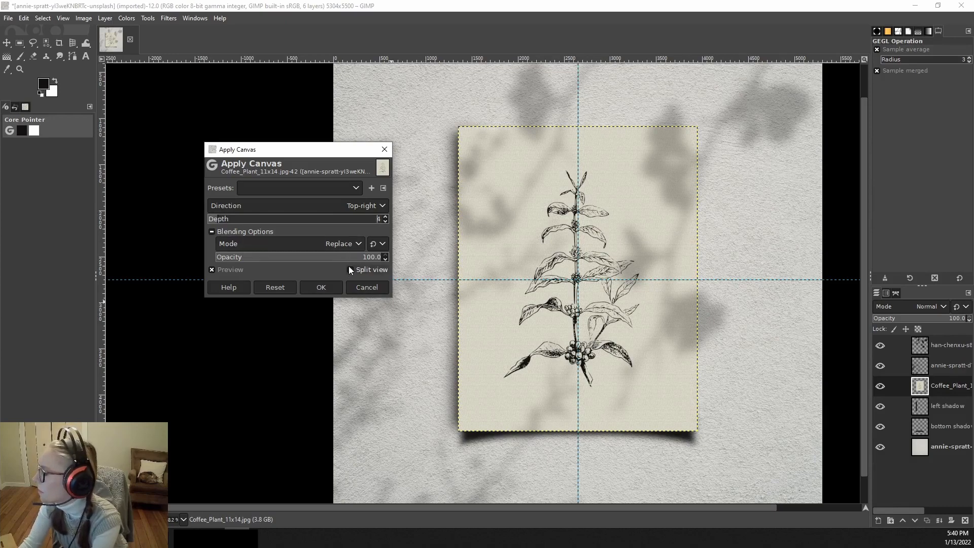
Step: Soften the print's canvas texture by setting the filter's blending opacity to 66.2 and apply the filter
click(359, 258)
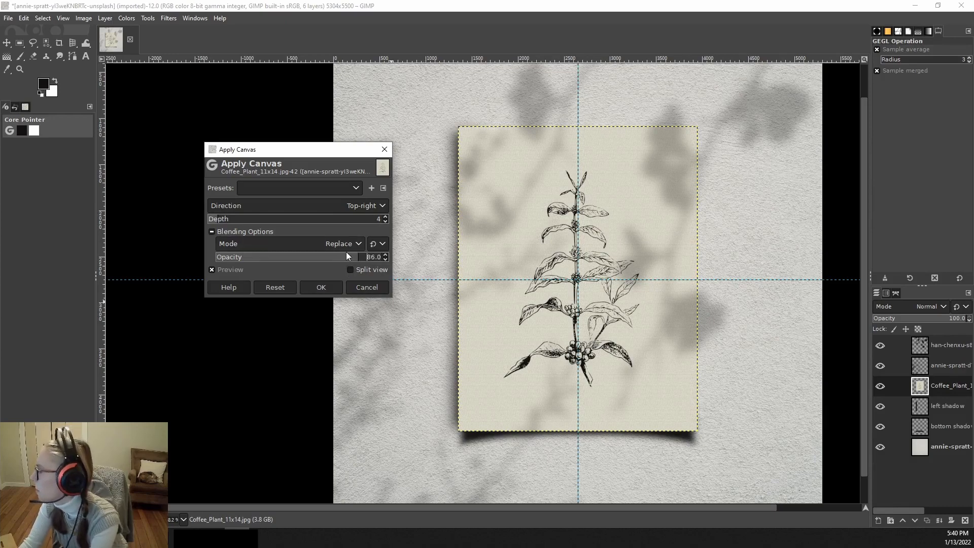
click(264, 259)
click(311, 259)
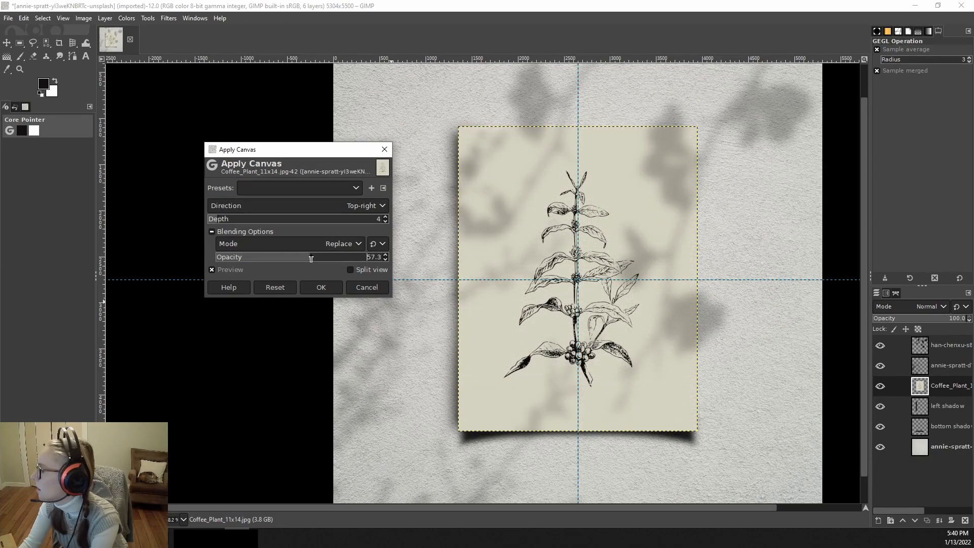
click(326, 259)
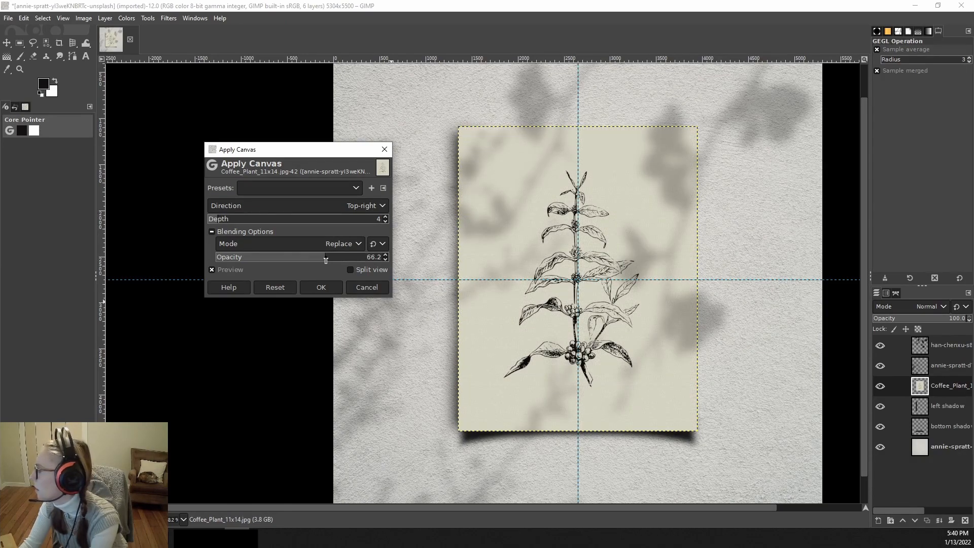
click(321, 287)
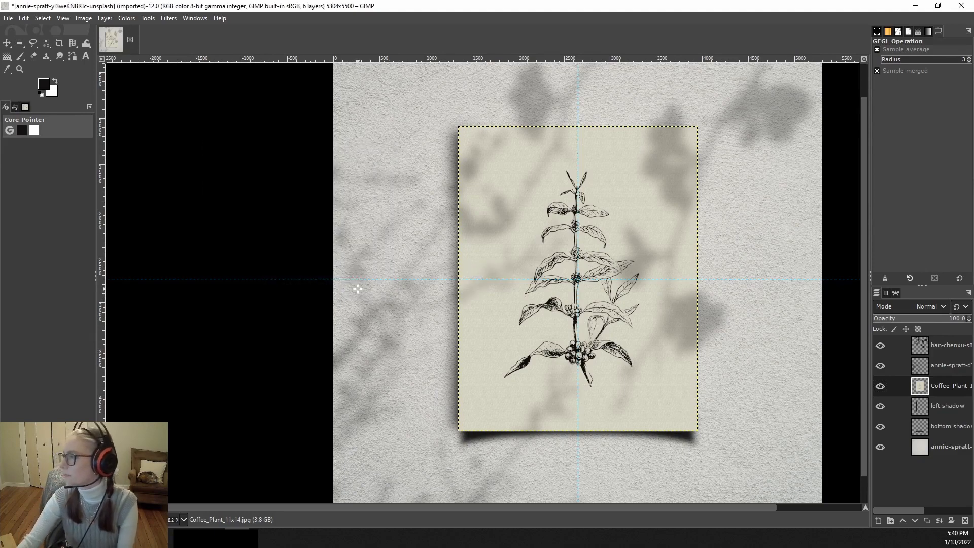
Step: Check the textured print against the whole mockup and select the wall background layer
scroll(592, 237, down, 1)
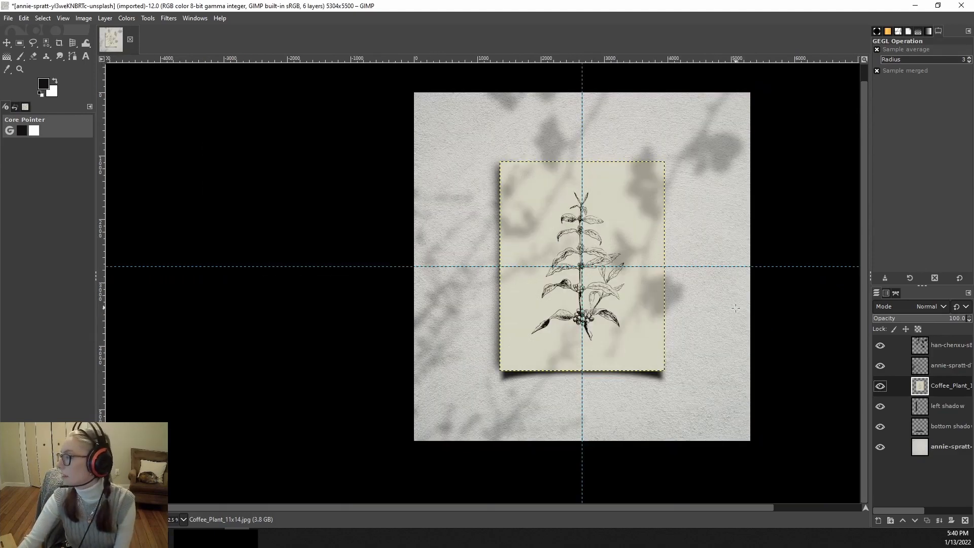
scroll(736, 304, up, 1)
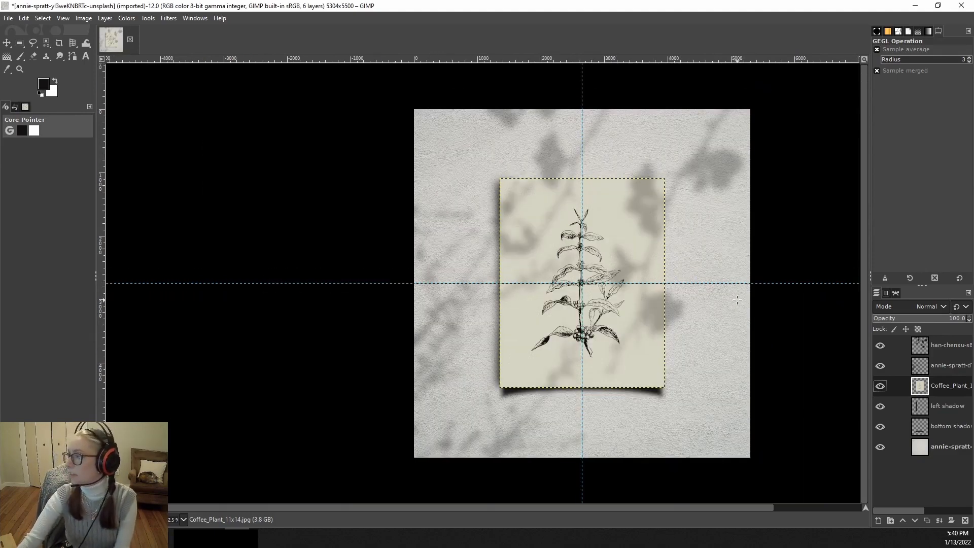
click(932, 444)
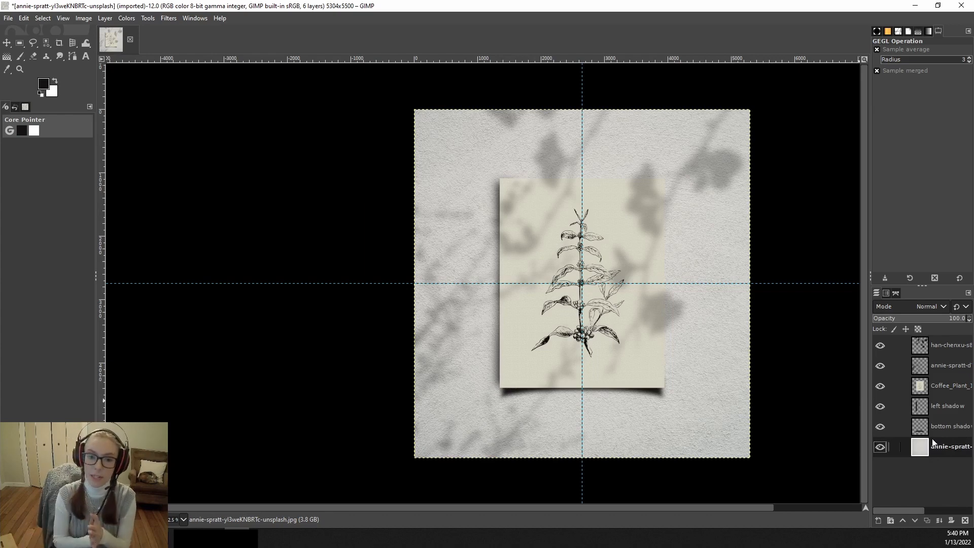